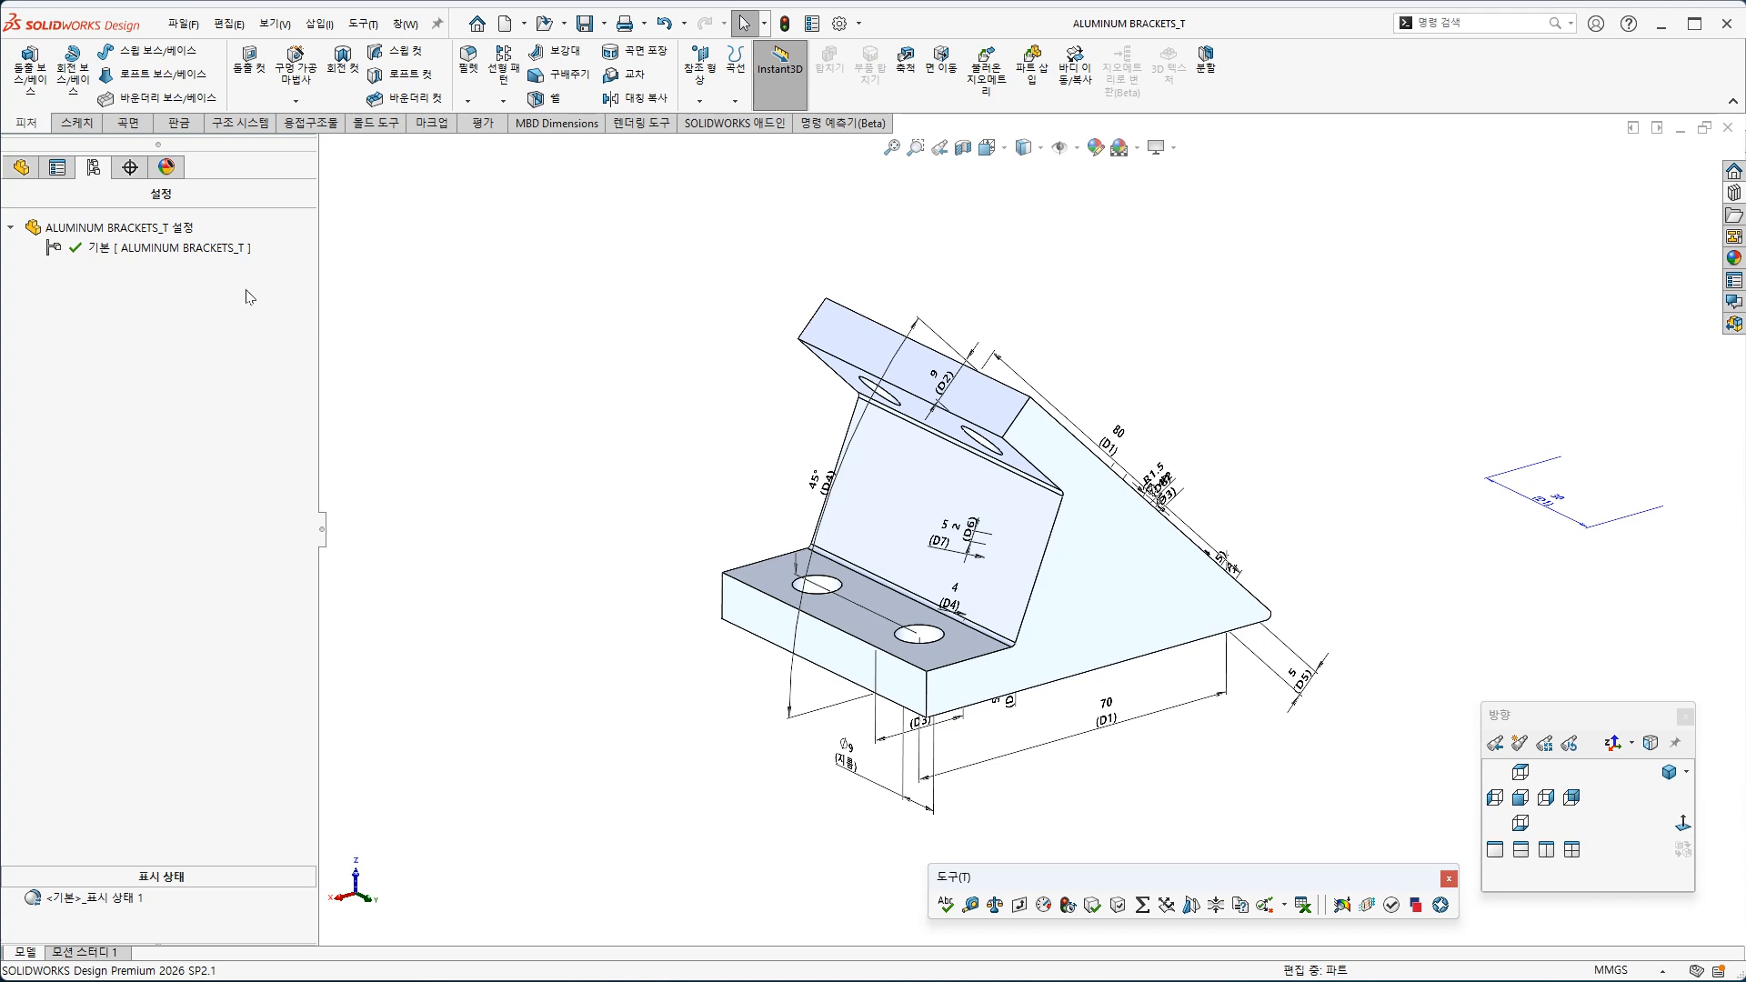
Rename the default configuration to HBL45TS8 and enter HBL45TS8 as its description as well
right_click(152, 247)
left_click(204, 345)
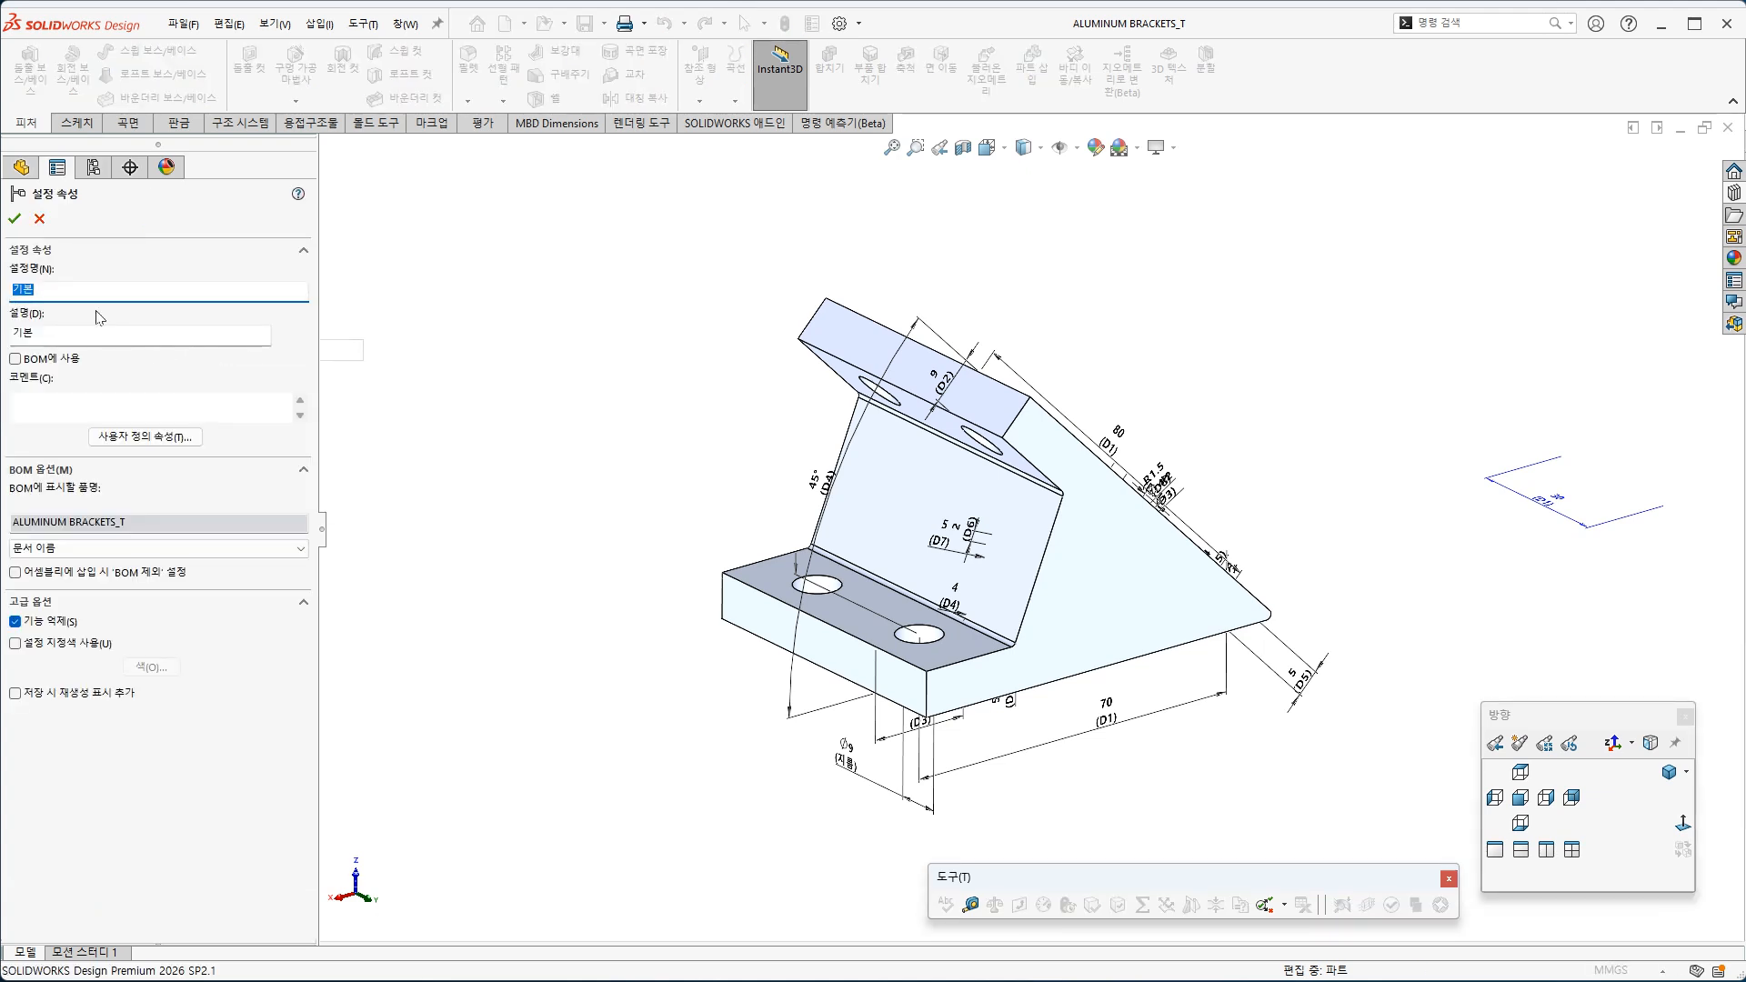
type("HBL45TS8")
key("ctrl+a")
key("ctrl+c")
double_click(50, 338)
key("ctrl+v")
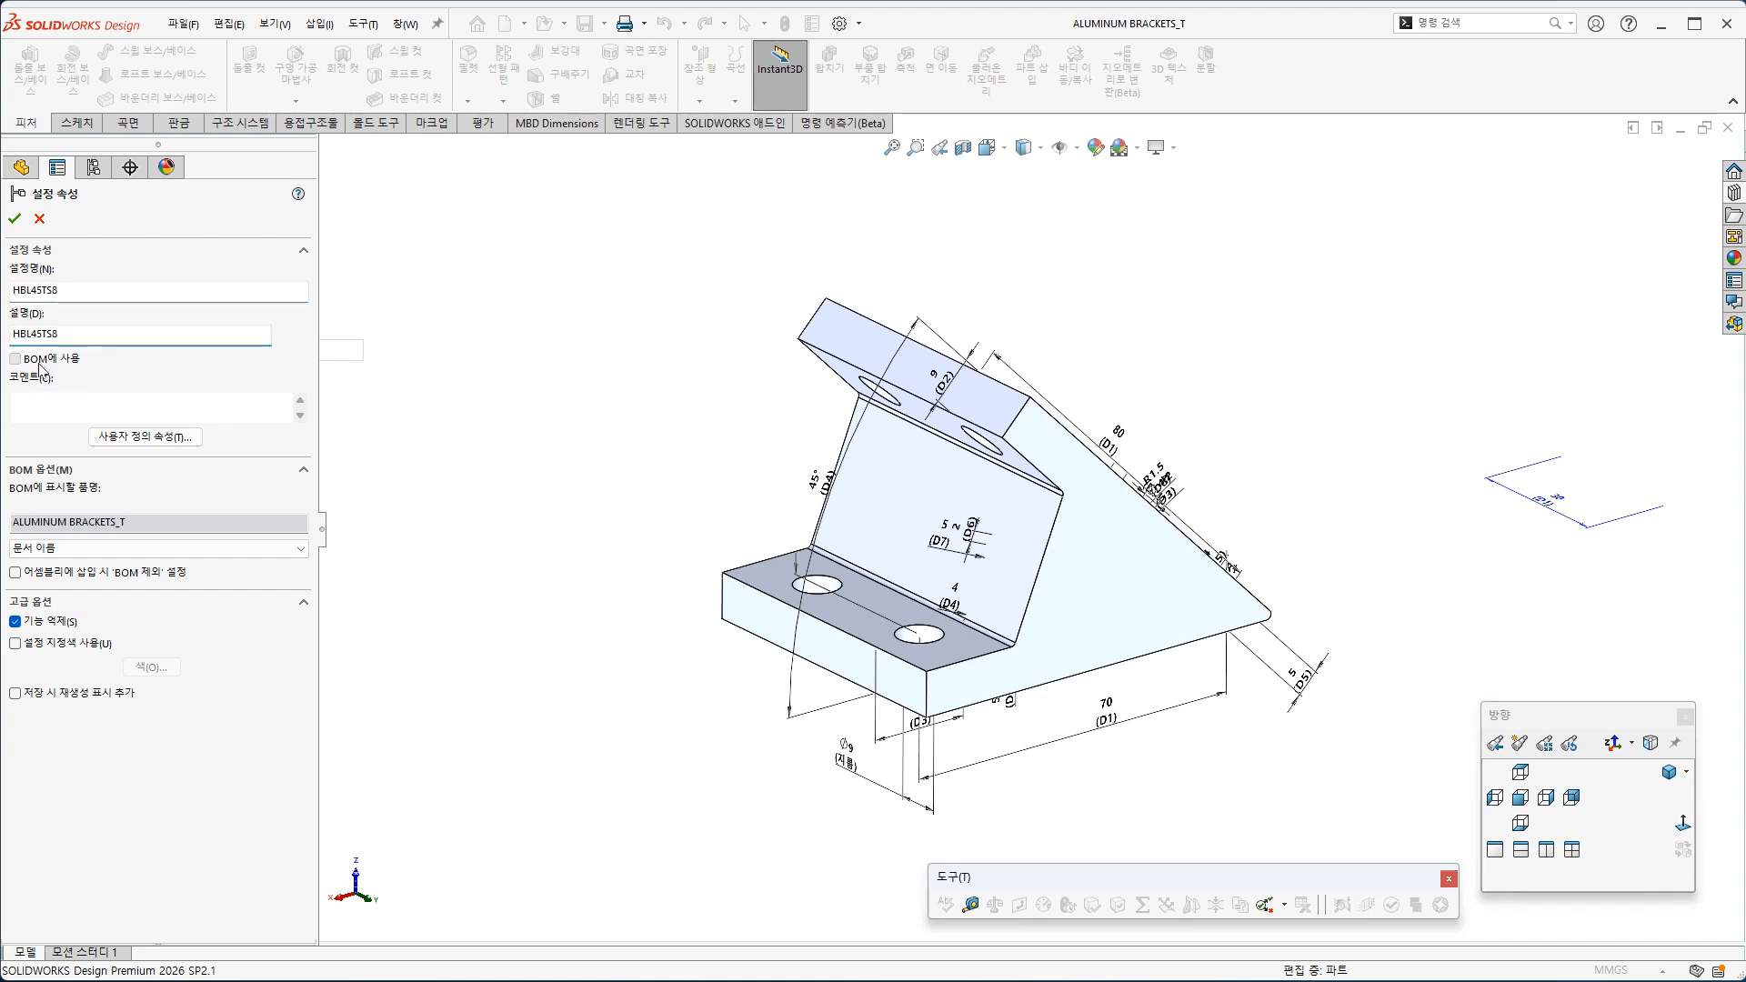
For HBL45TS8, enable using the description in the BOM and set the BOM part name source to the configuration name (설정명)
left_click(40, 361)
left_click(155, 548)
left_click(55, 578)
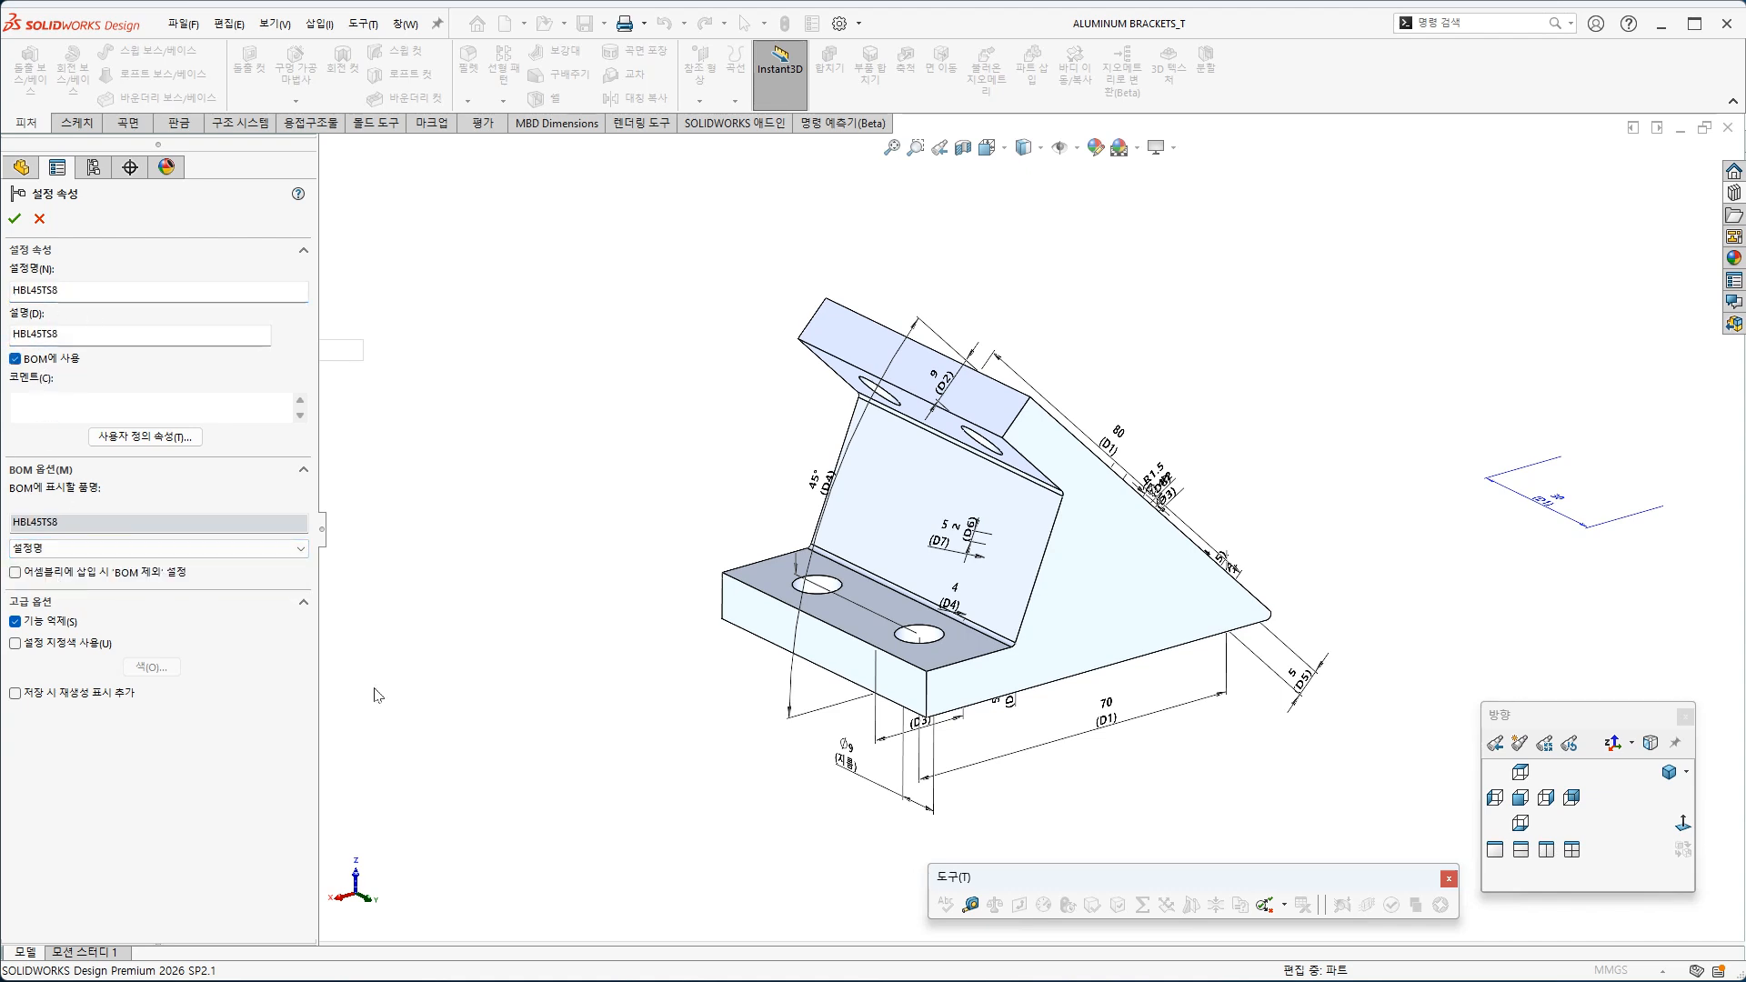
left_click(14, 218)
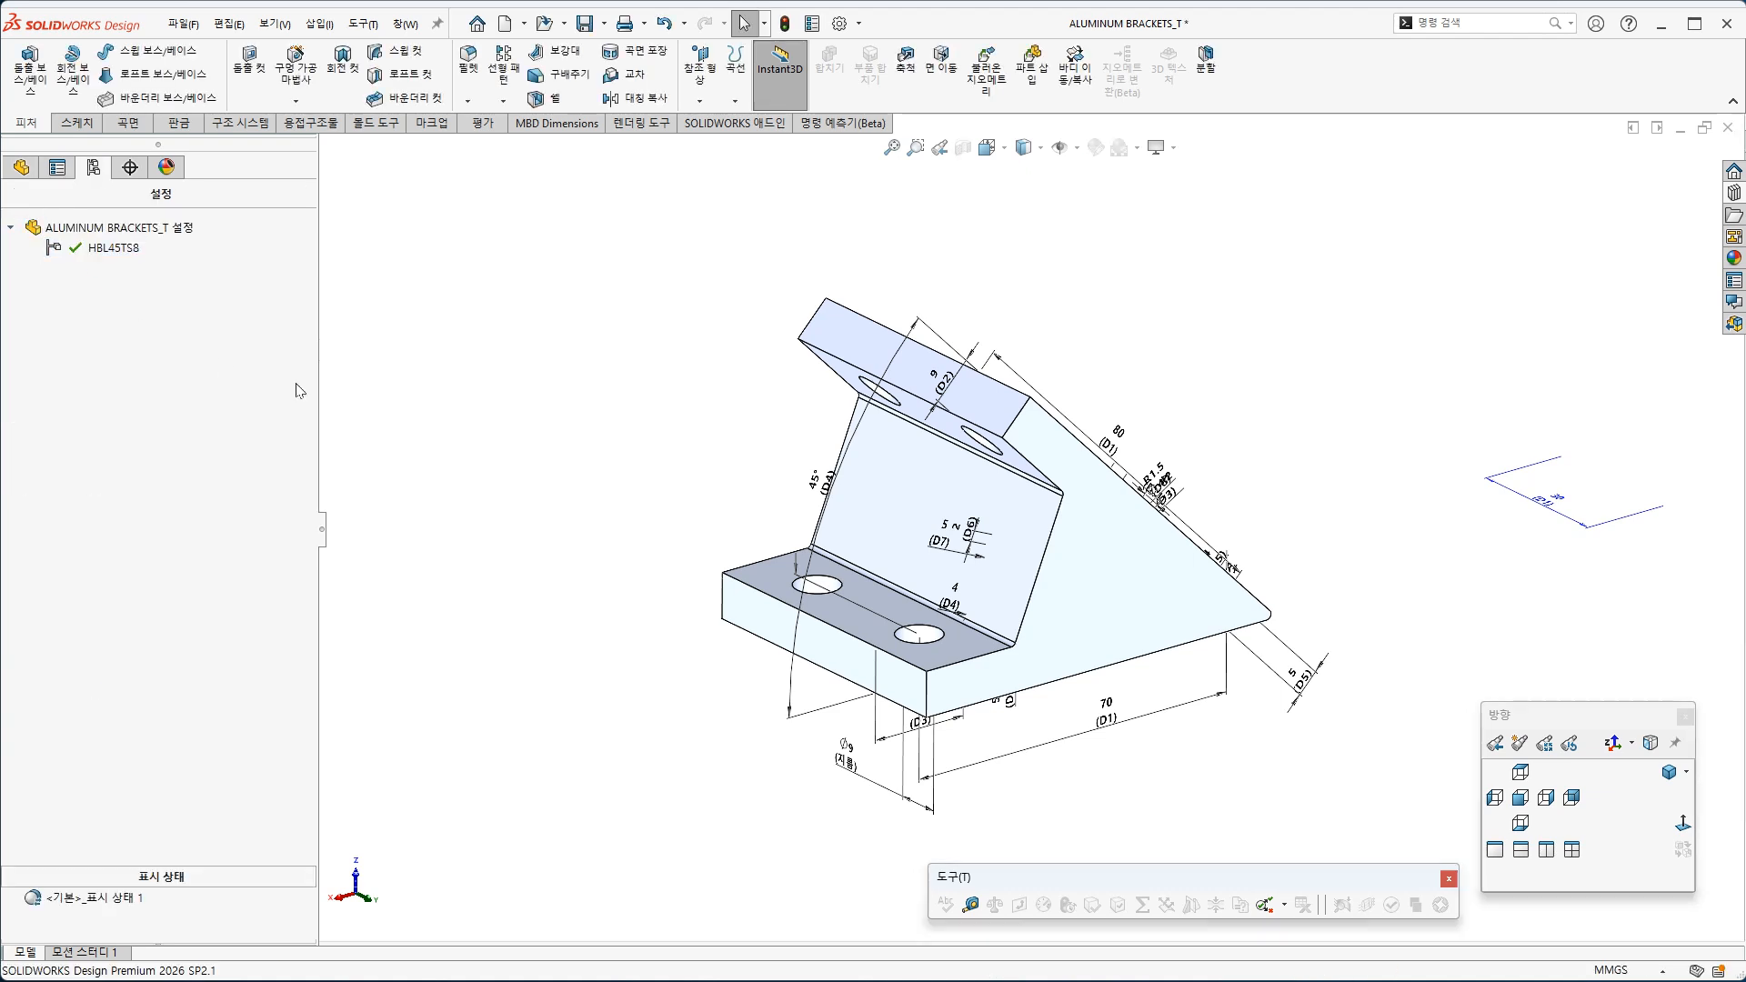
Start a new configuration of the part named HBL45TD8, with HBL45TD8 as its description
right_click(136, 228)
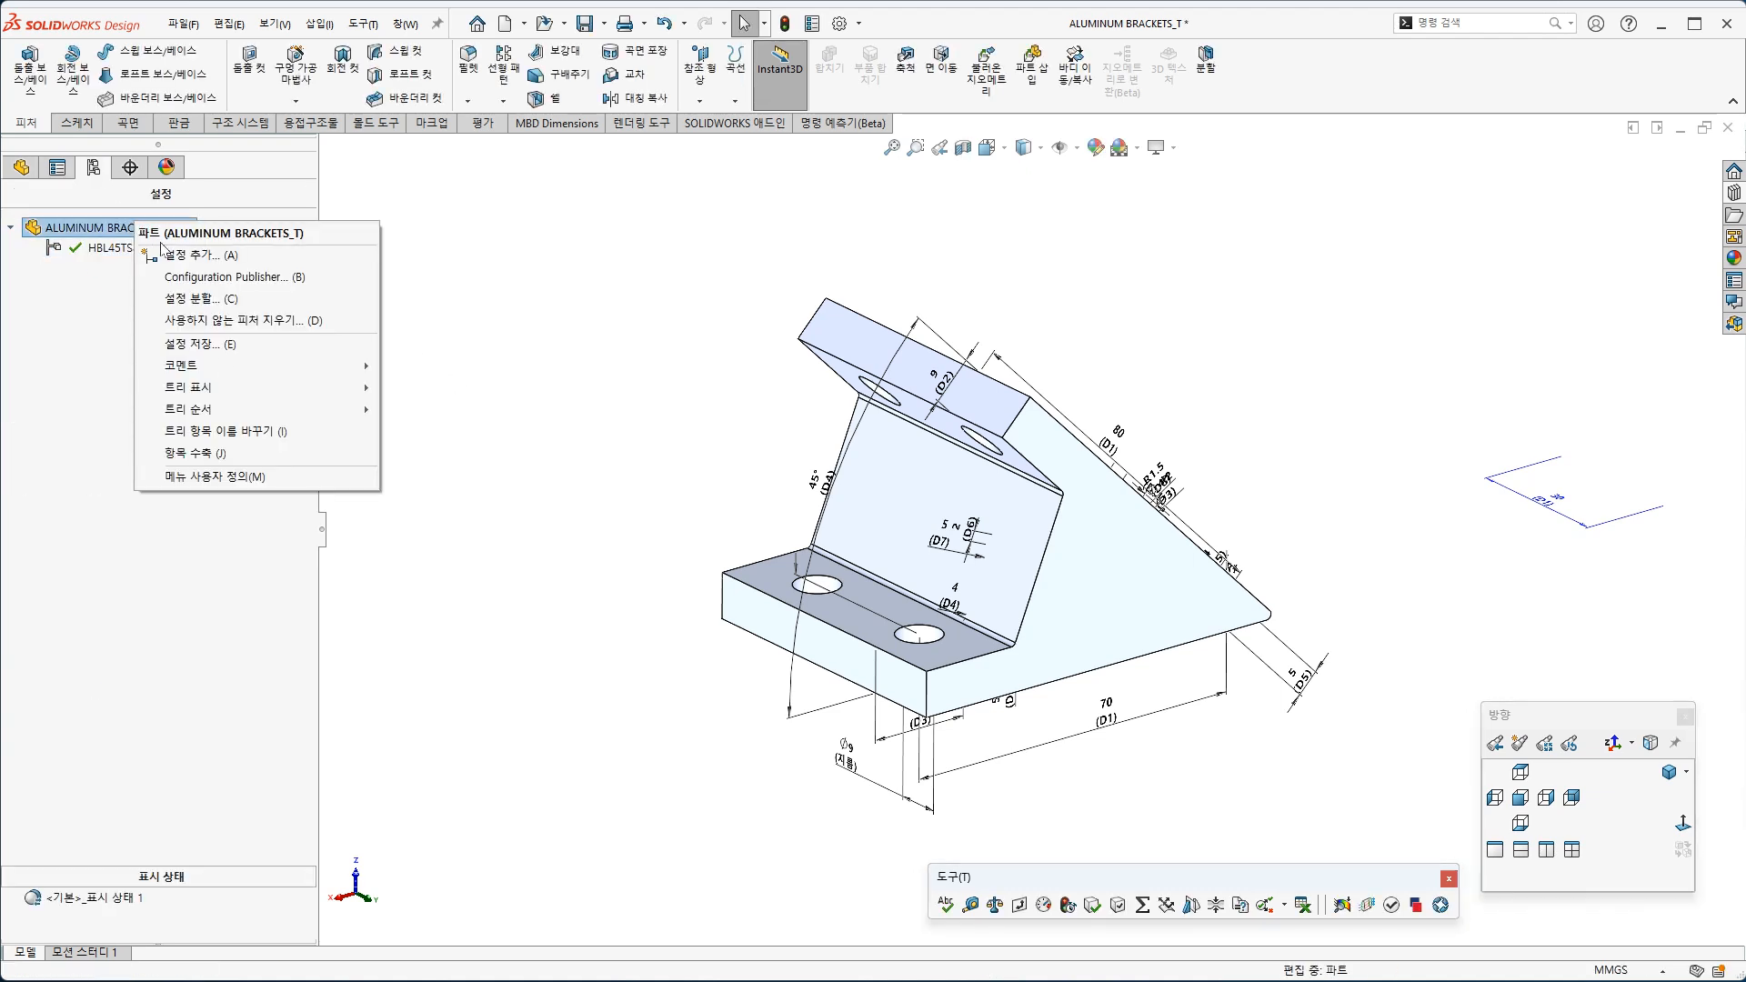
left_click(182, 250)
key("ctrl+v")
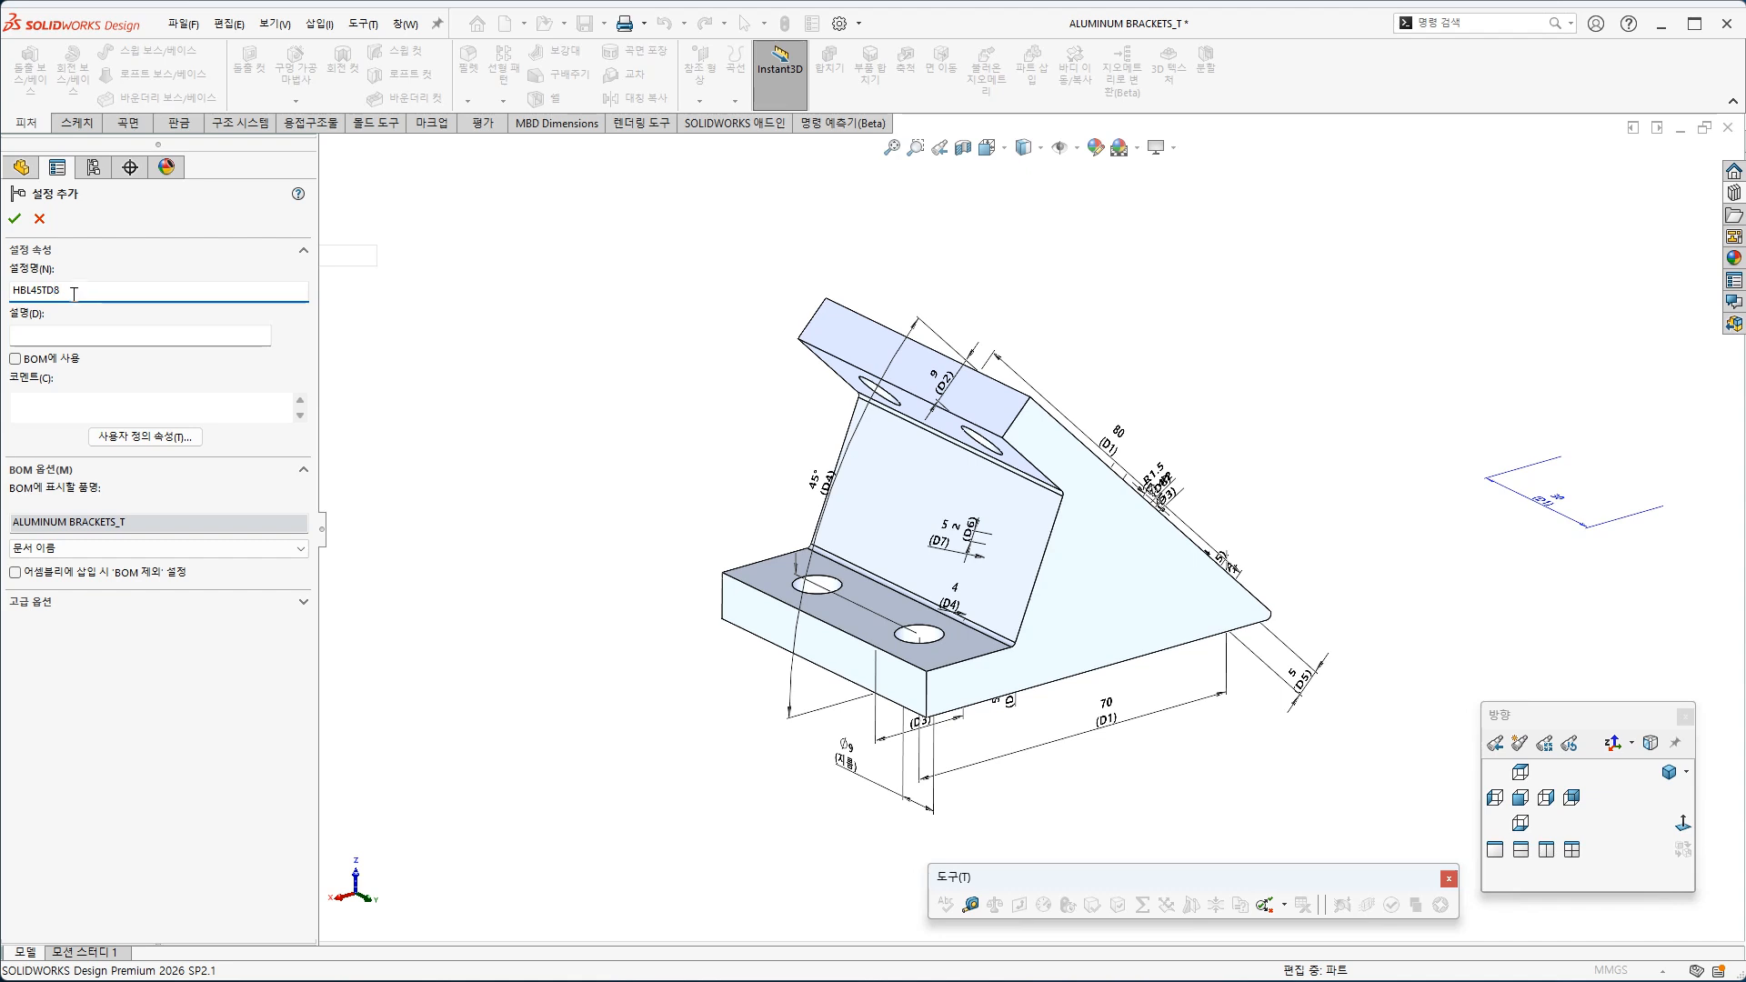
left_click_drag(72, 289, 2, 280)
left_click(124, 343)
key("ctrl+v")
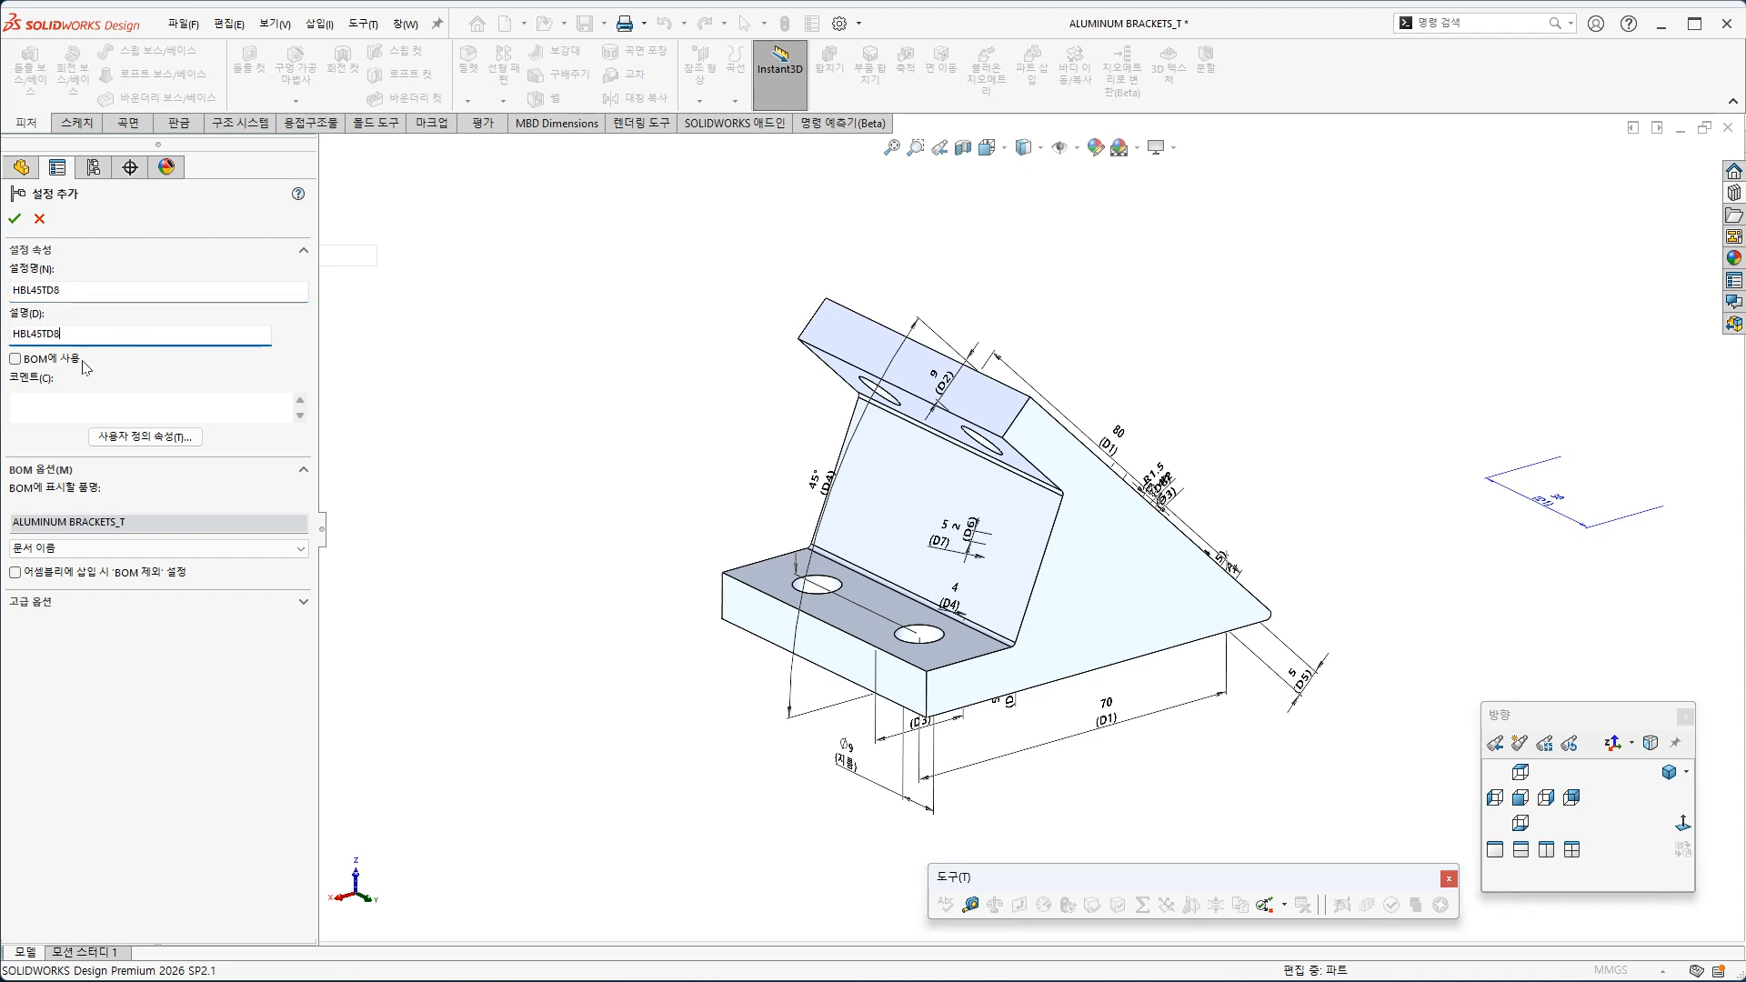
Enable BOM use of the HBL45TD8 description, set its BOM part name to the configuration name (설정명), and accept the configuration
left_click(15, 359)
left_click(58, 547)
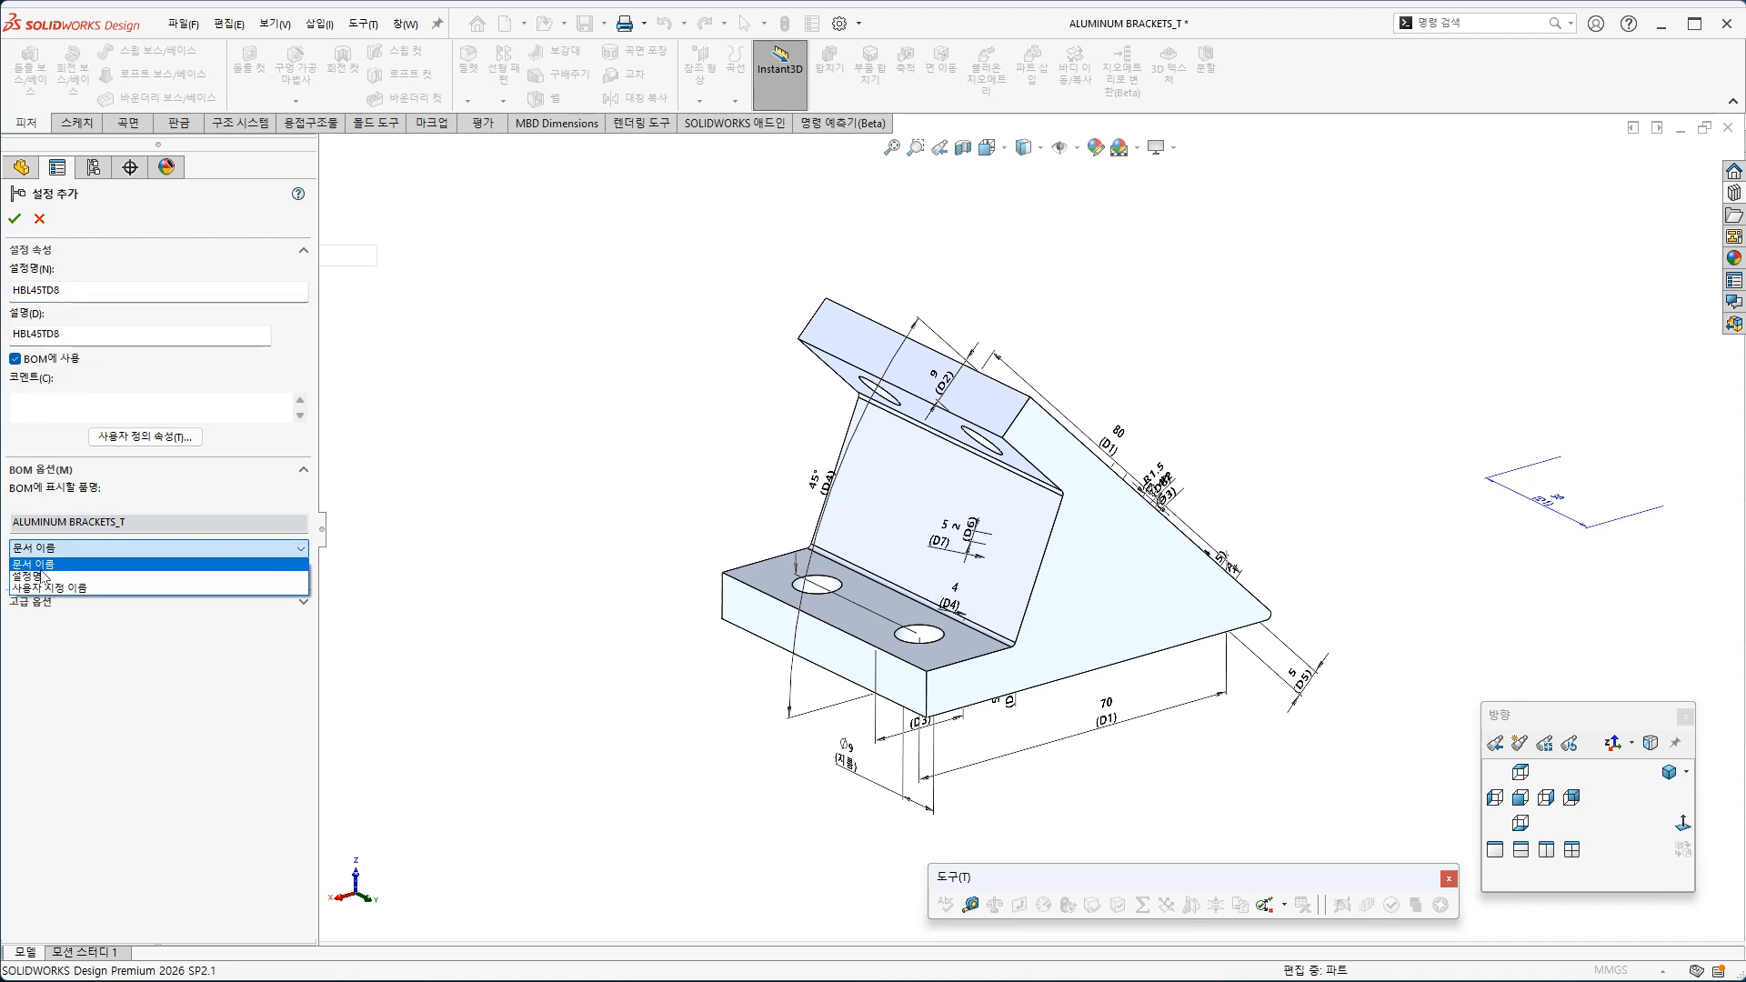
left_click(37, 577)
left_click(13, 224)
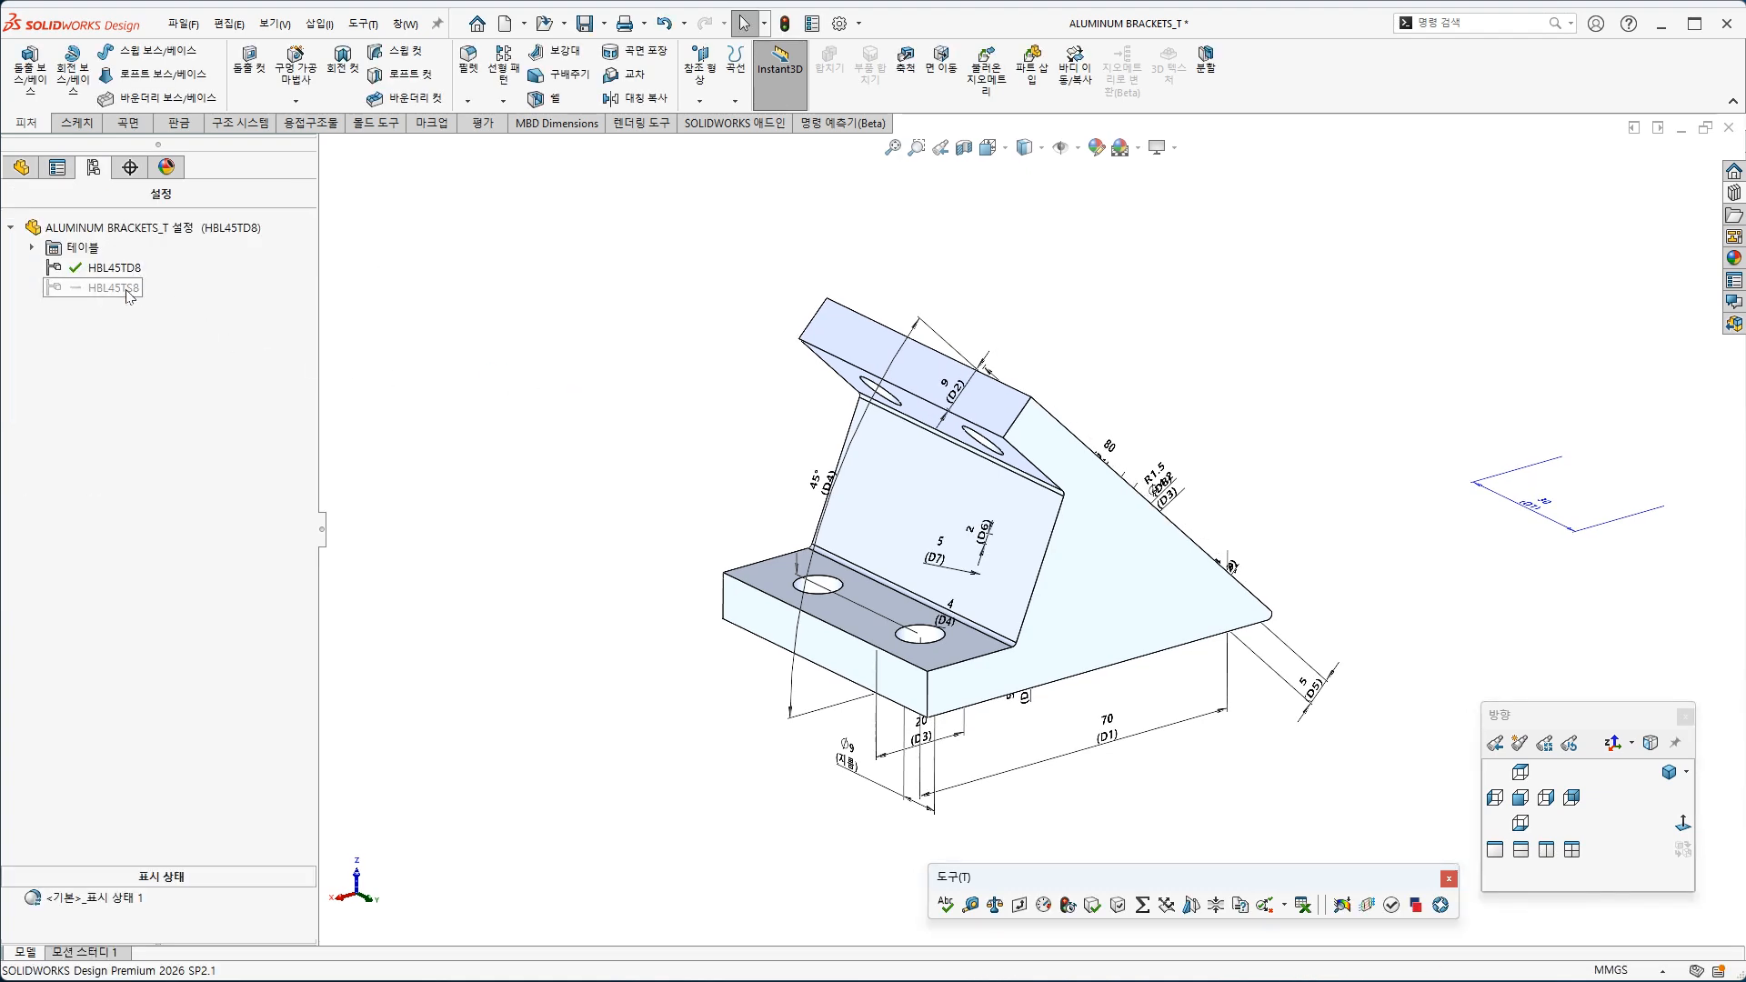
Start another configuration of the part named HBL135TS8, with HBL135TS8 as its description
right_click(182, 232)
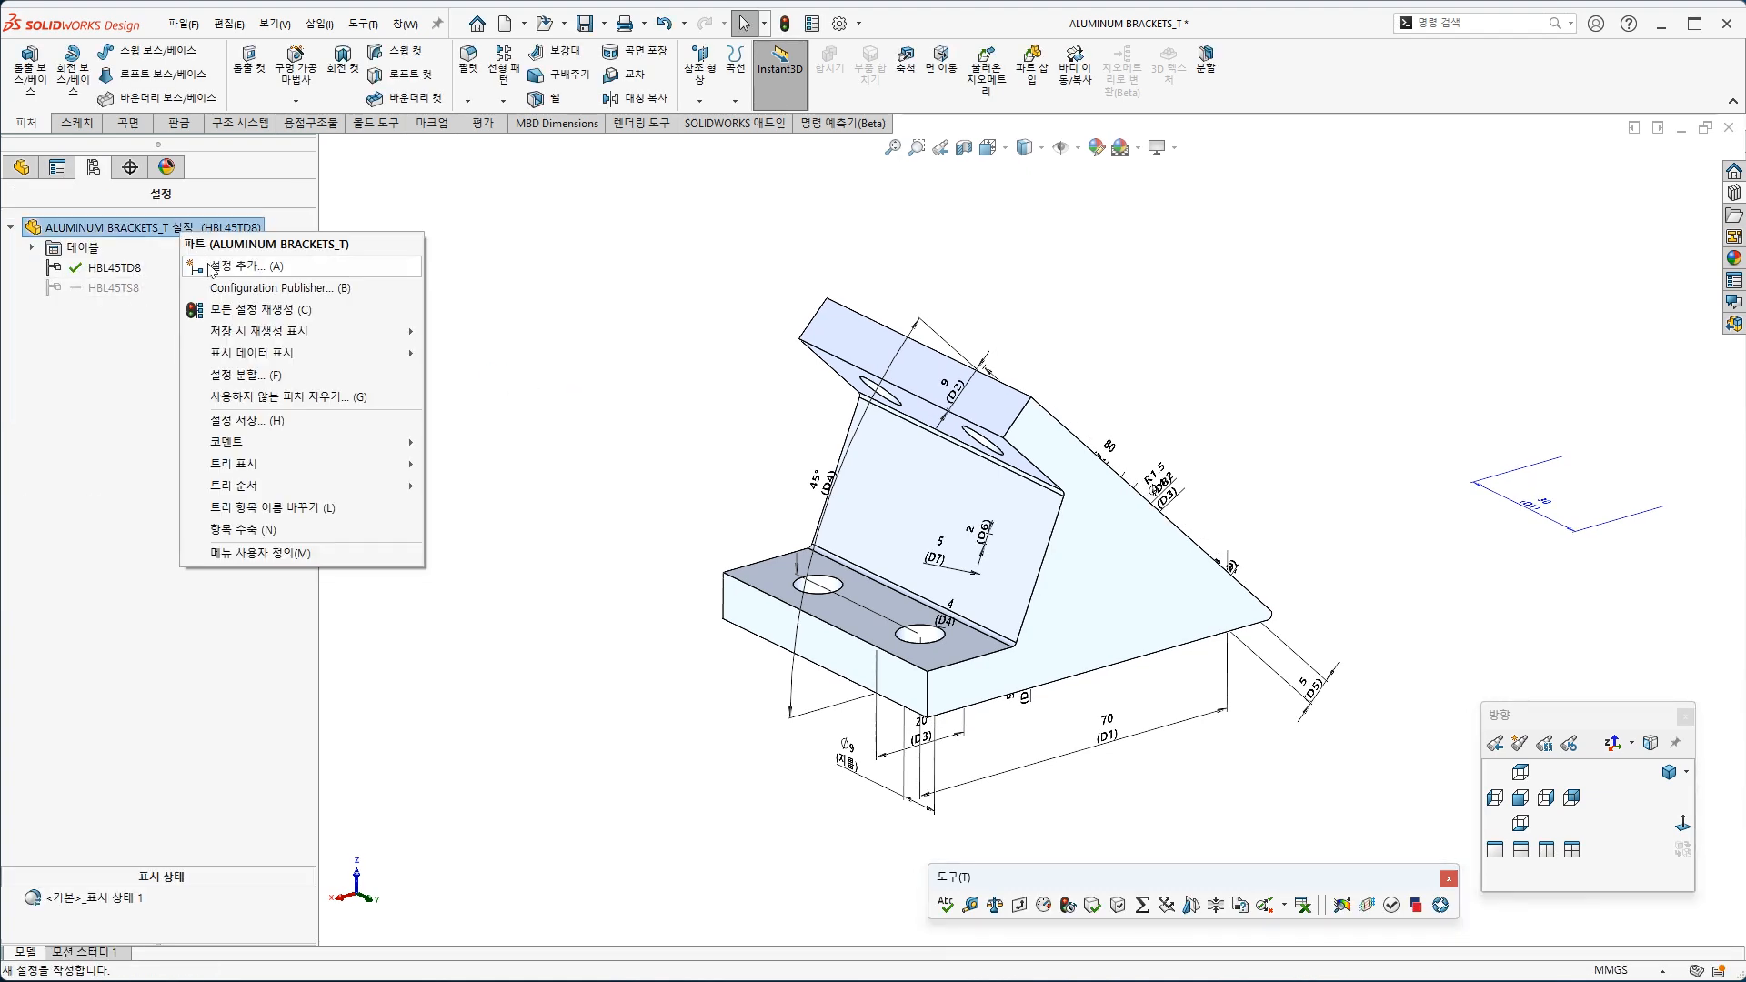
left_click(244, 266)
key("ctrl+v")
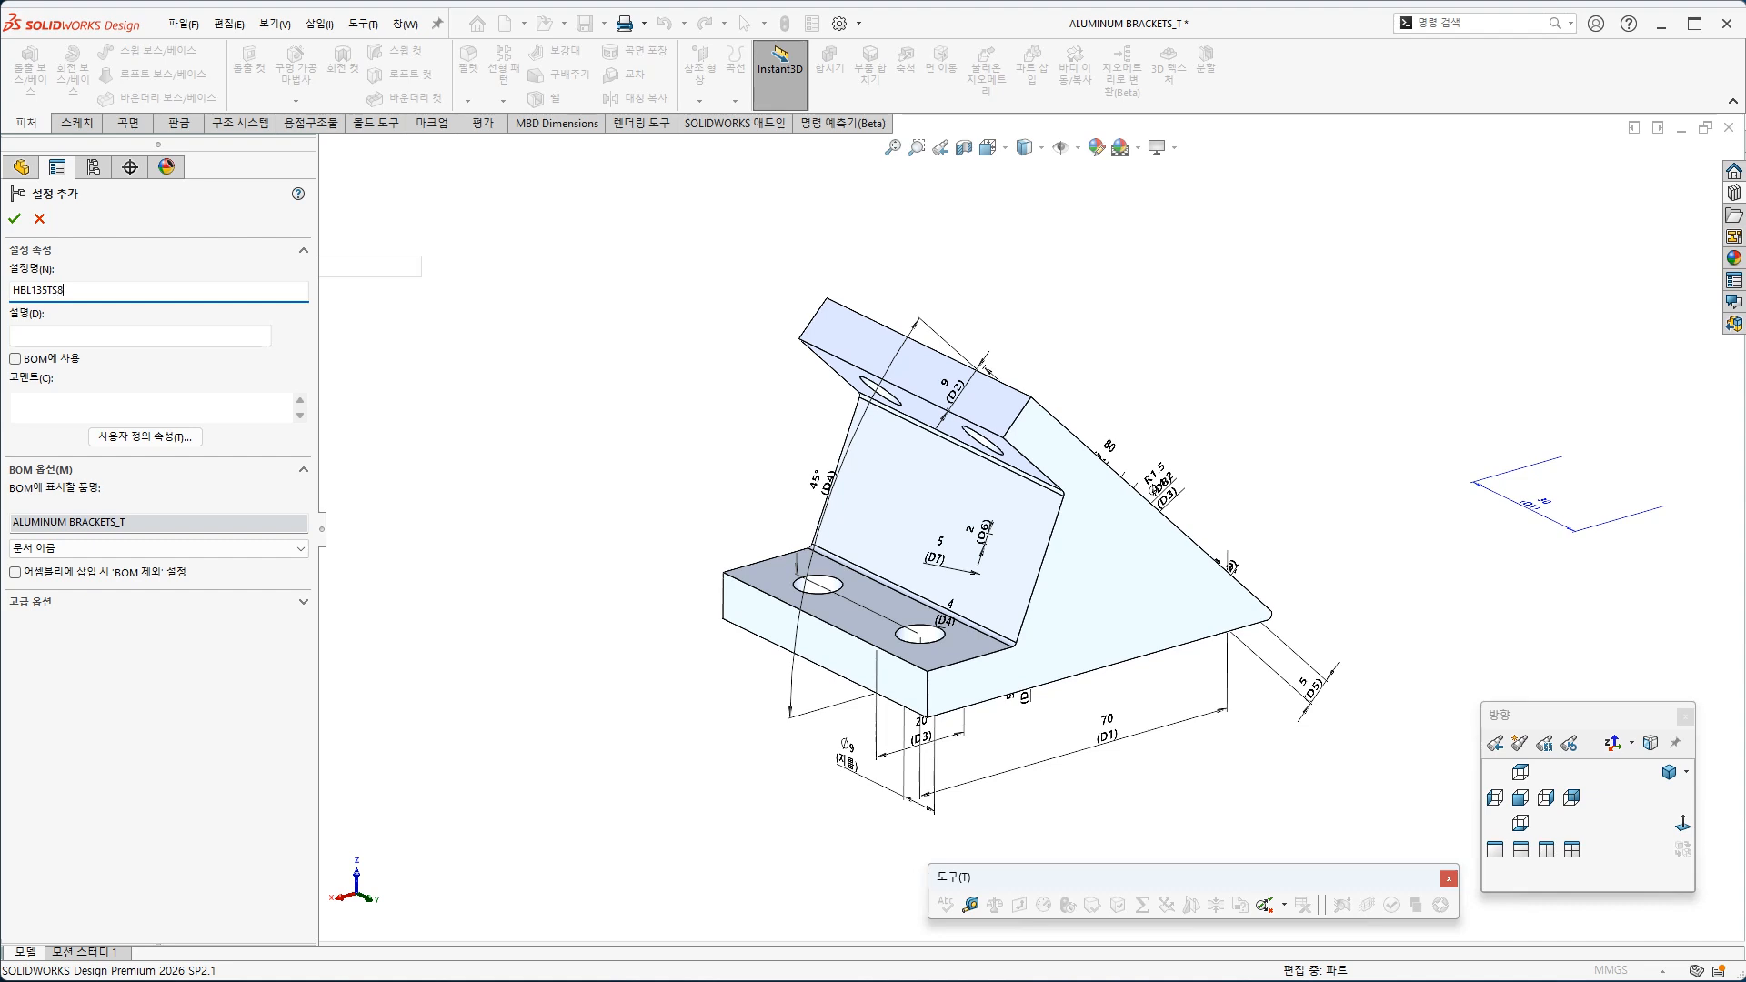
key("ctrl+a")
key("ctrl+c")
left_click(64, 334)
key("ctrl+v")
Enable BOM use of the HBL135TS8 description, set its BOM part name to the configuration name (설정명), and accept the configuration
left_click(16, 359)
left_click(69, 549)
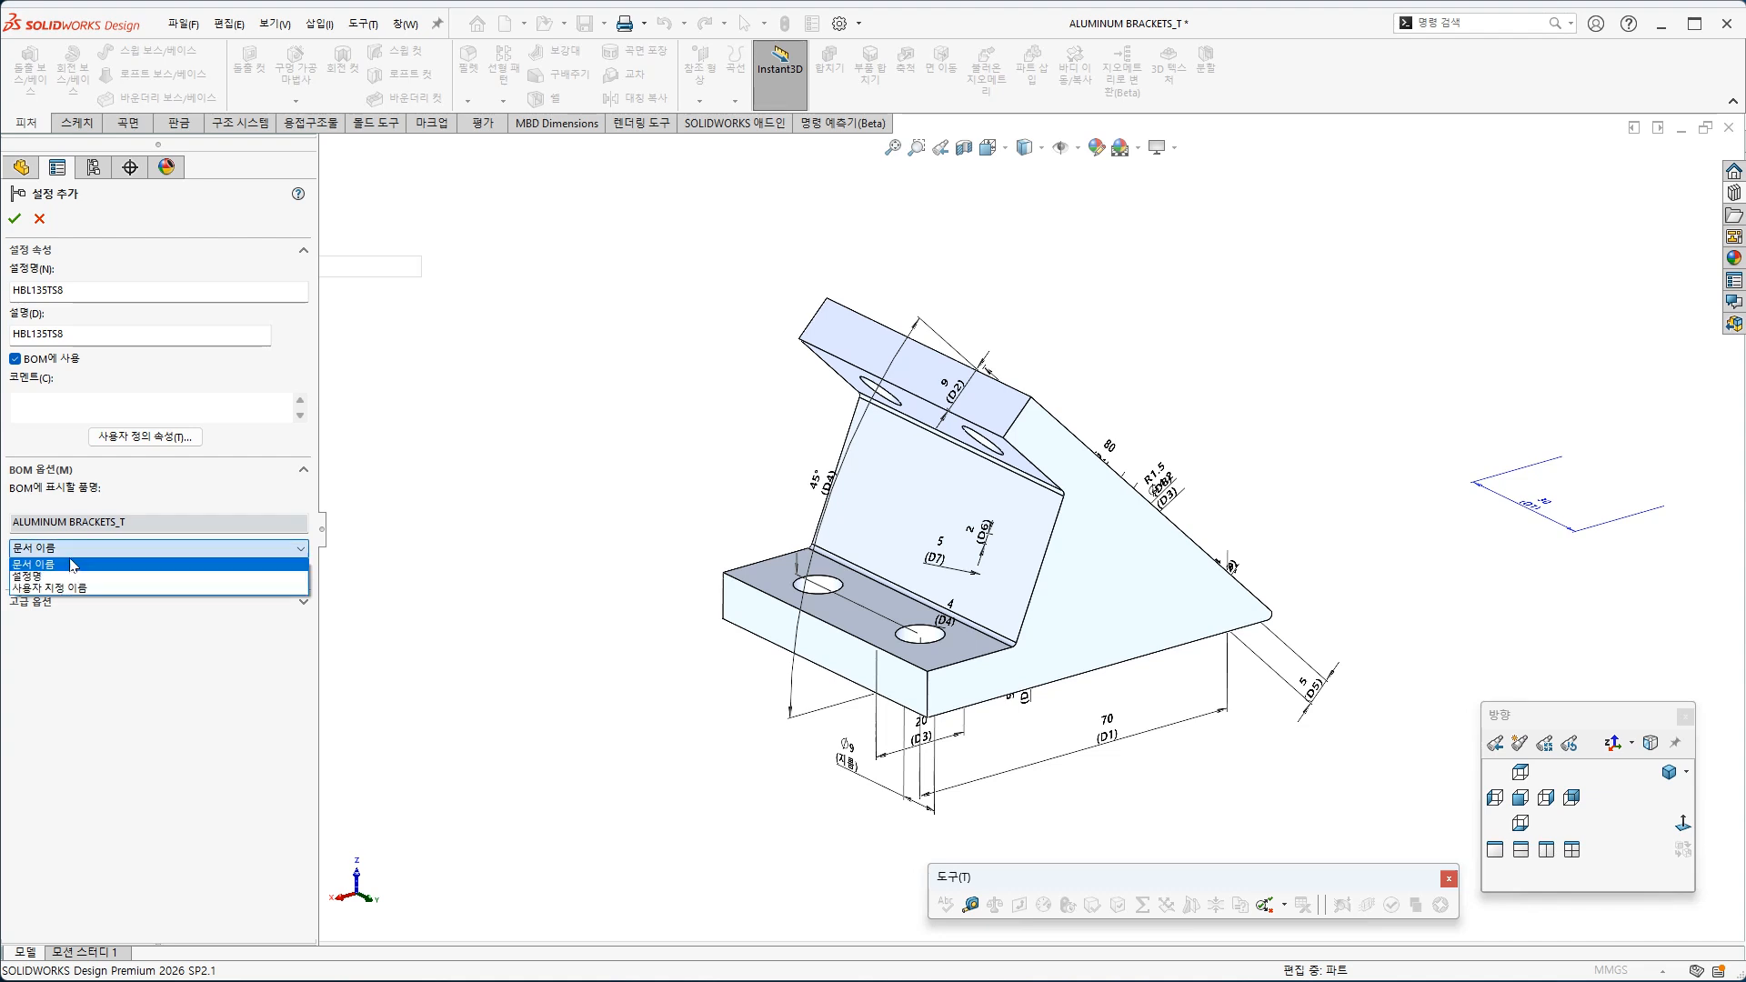
left_click(63, 579)
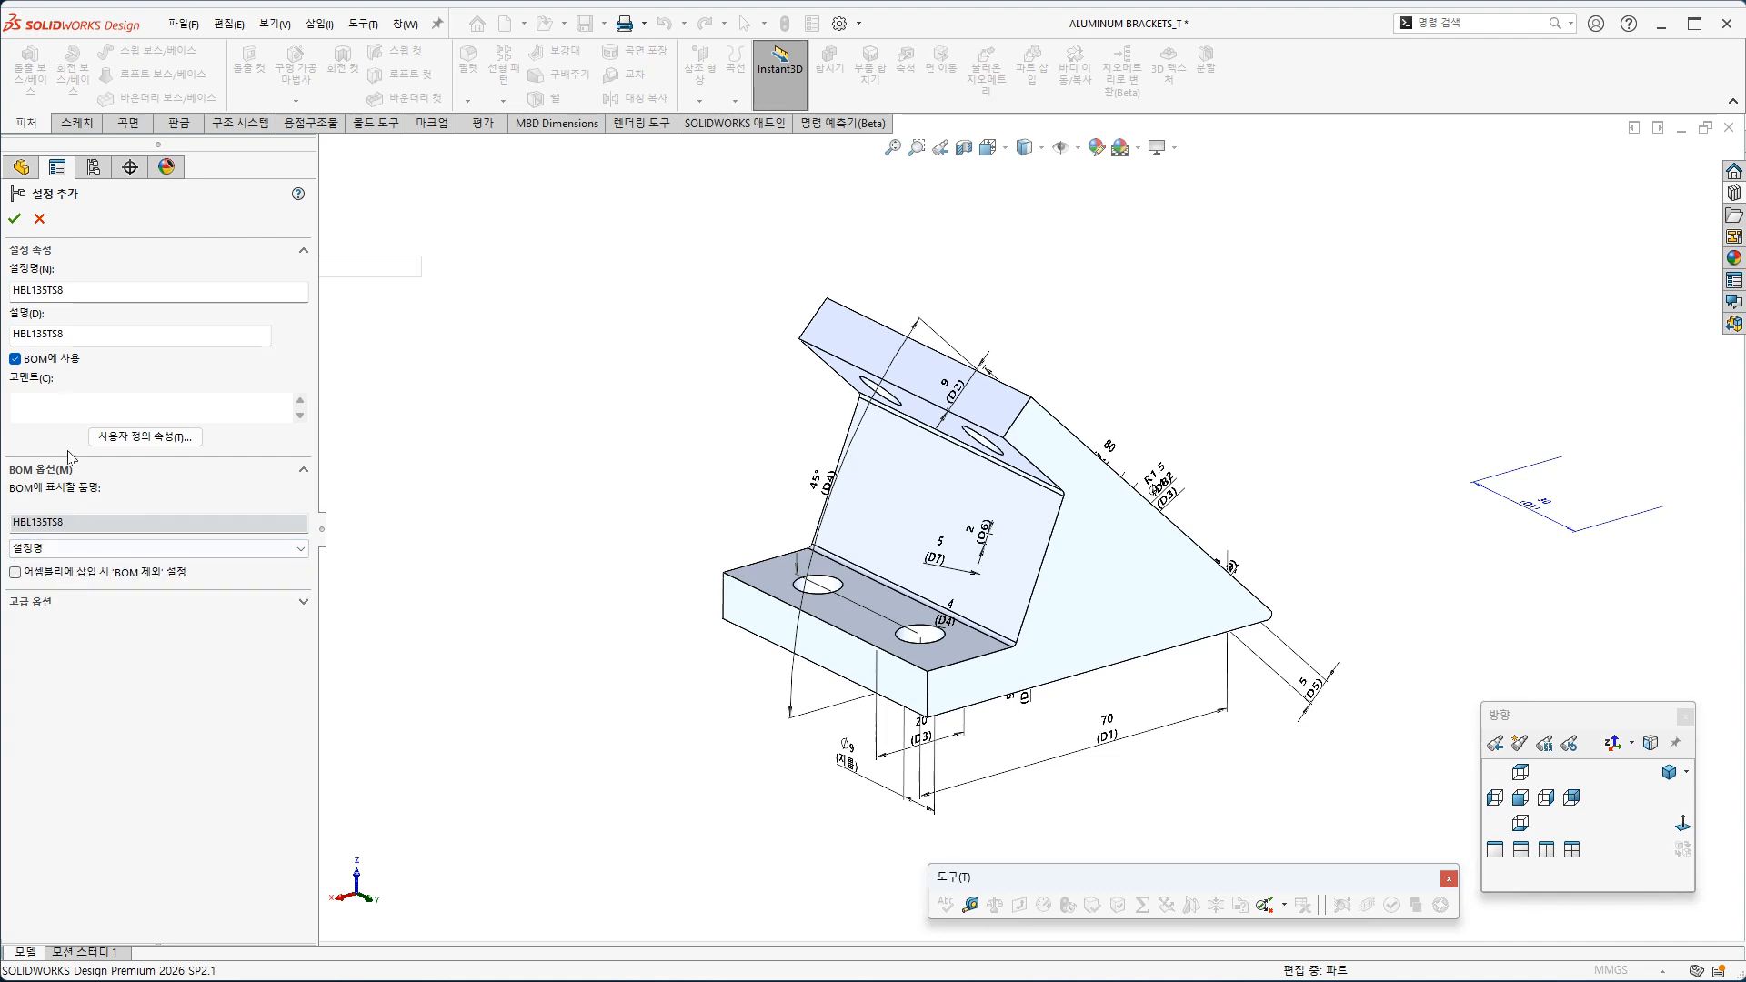
left_click(14, 218)
Start a fourth configuration named HBL135TD8, with HBL135TD8 as its description and BOM use enabled
right_click(173, 229)
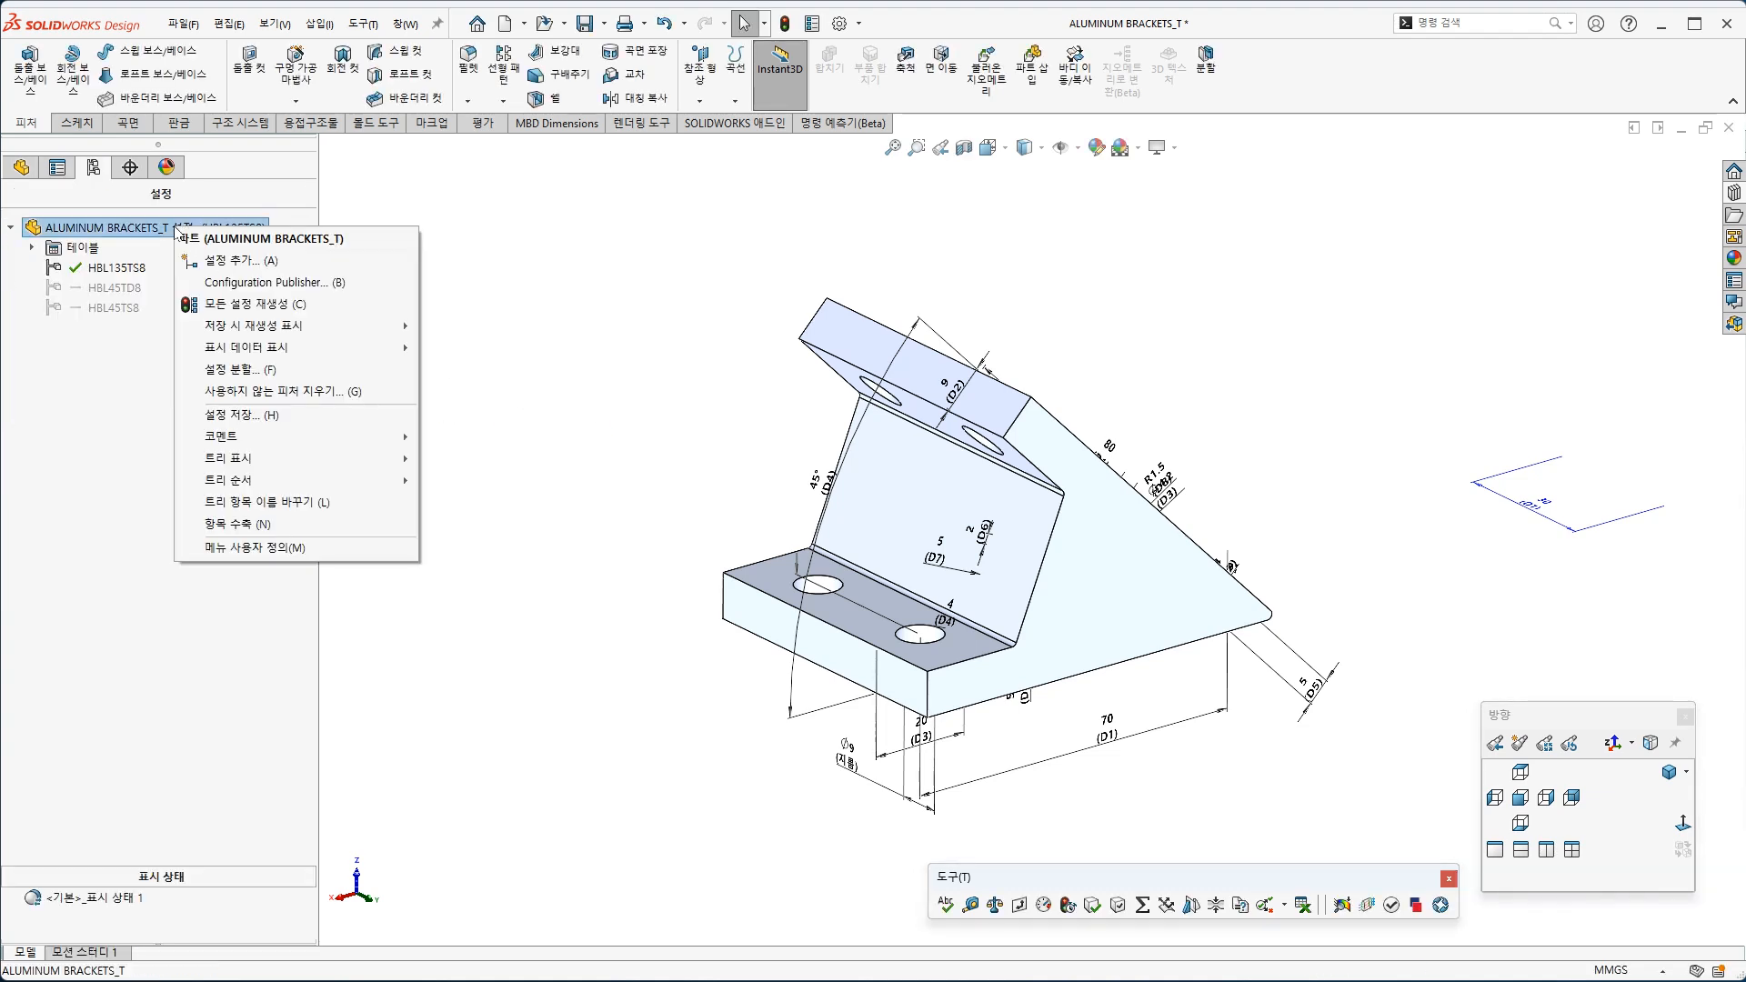
left_click(227, 262)
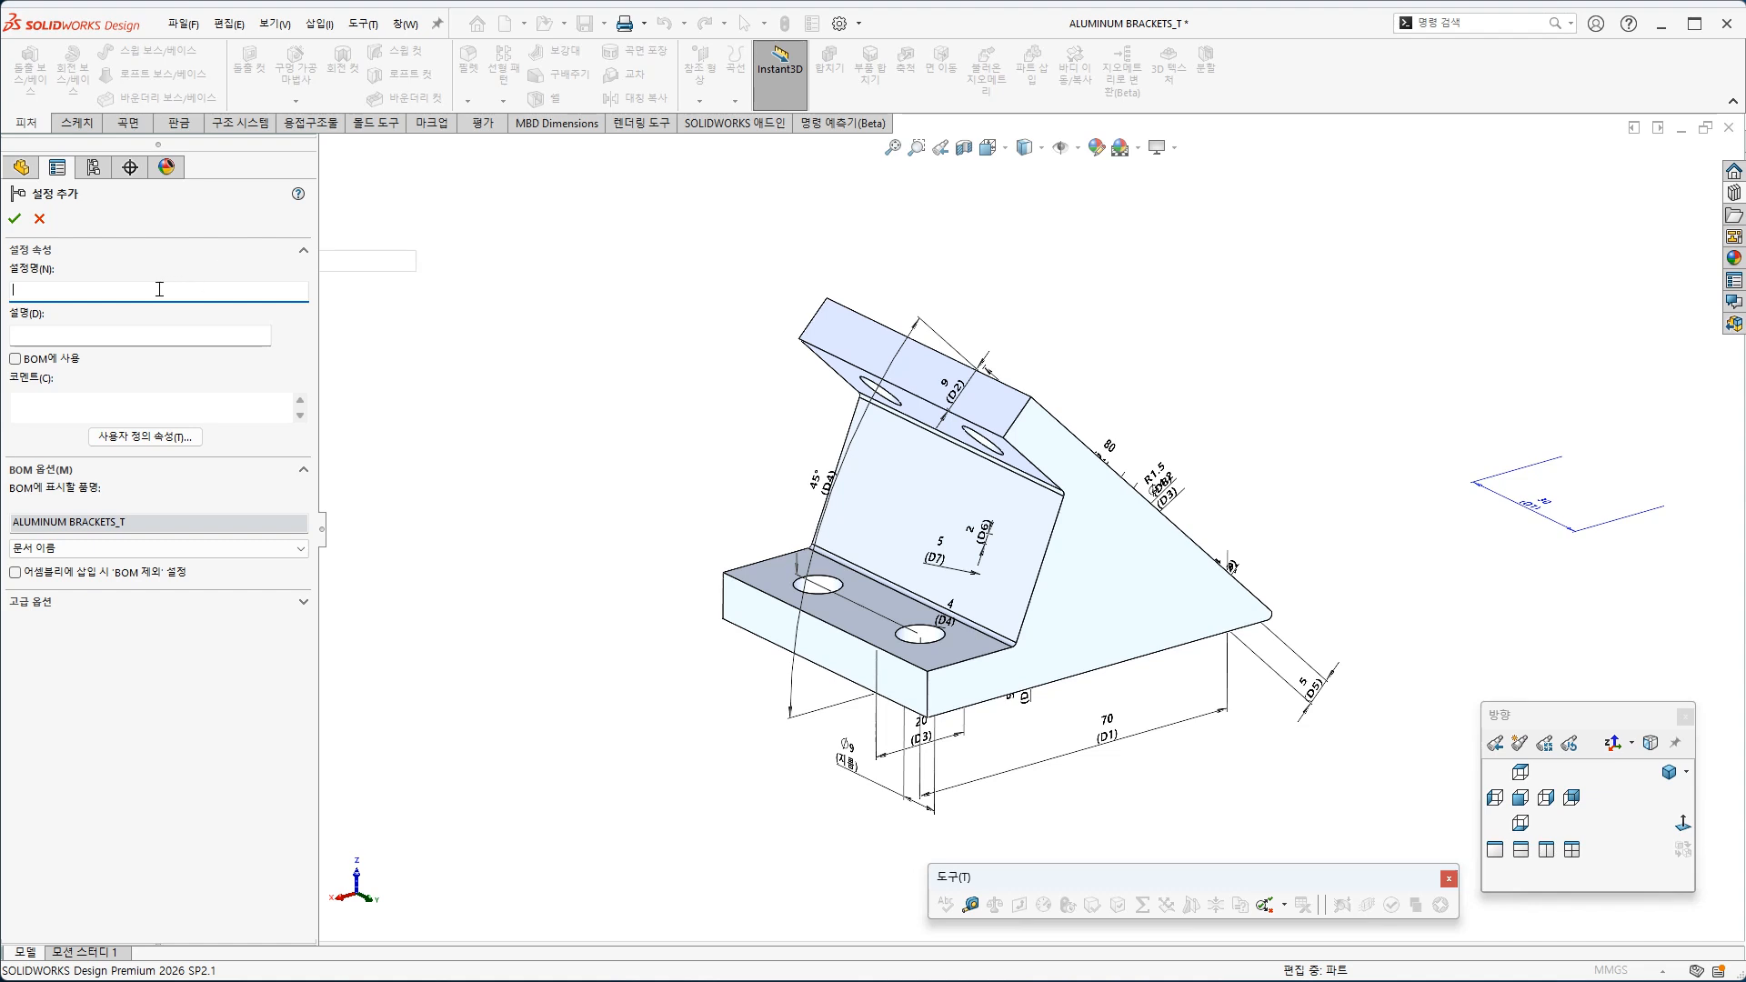
key("ctrl+v")
type("D")
left_click_drag(110, 289, 8, 290)
key("ctrl+c")
left_click(109, 332)
key("ctrl+v")
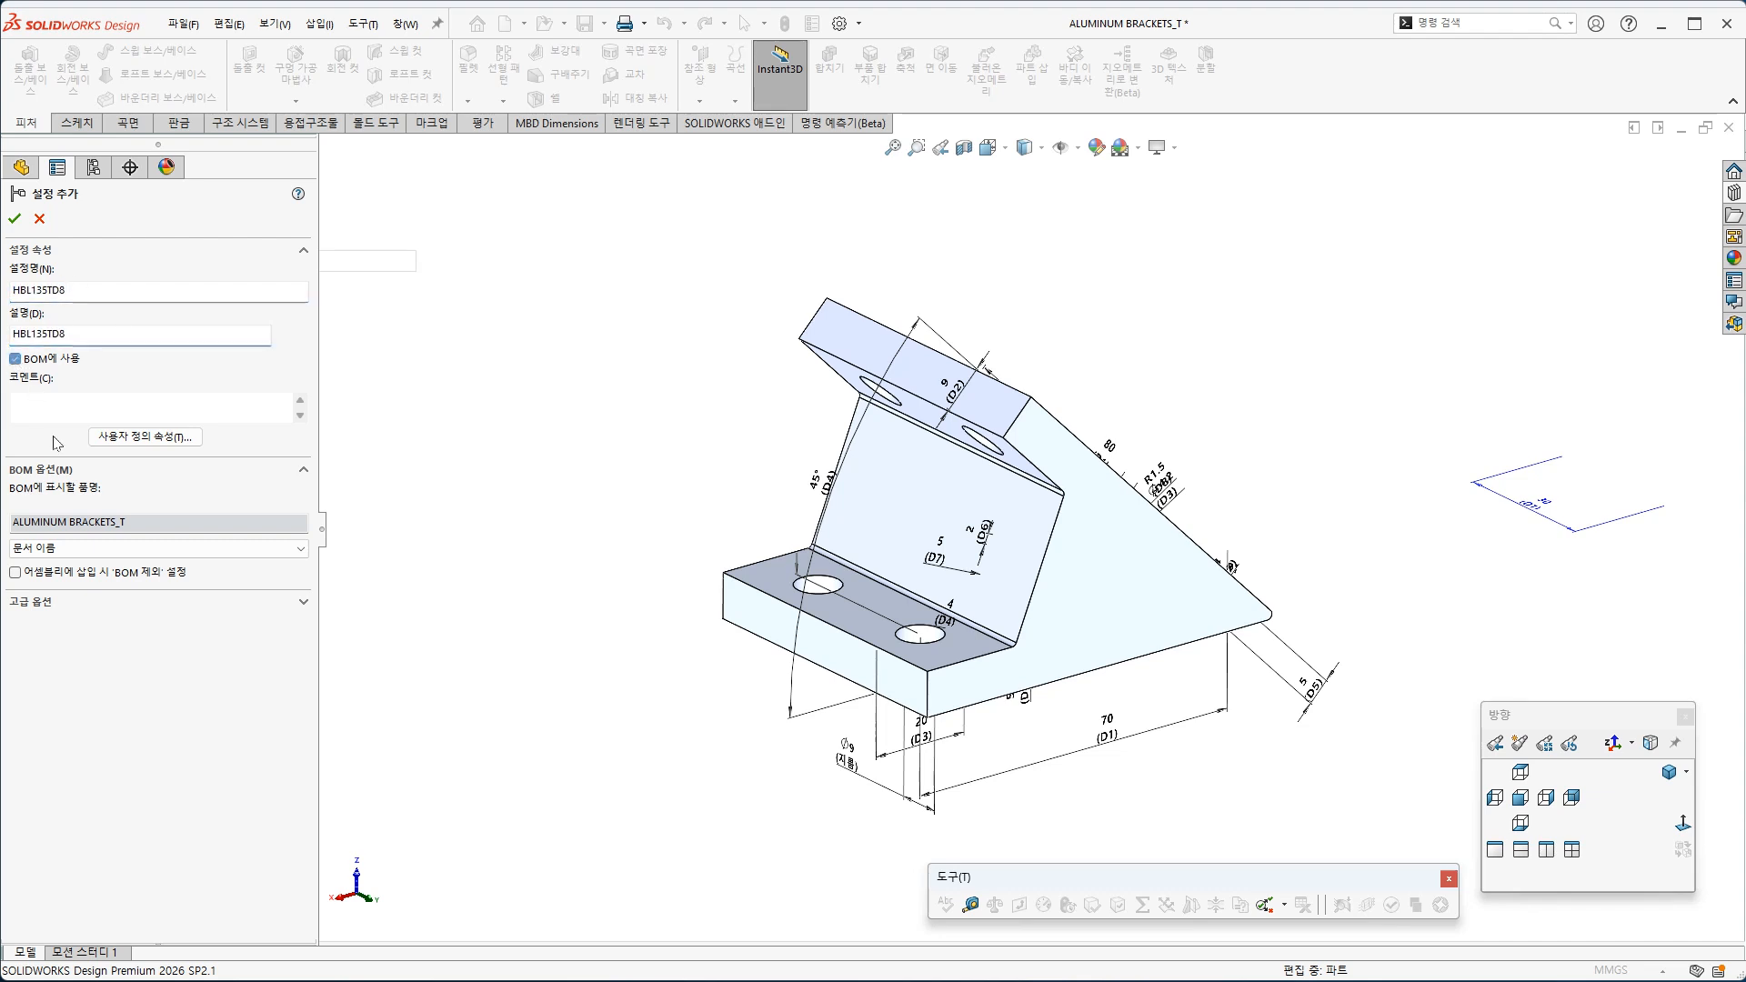
Set the HBL135TD8 BOM part name to the configuration name (설정명) and accept the configuration
left_click(55, 548)
left_click(52, 580)
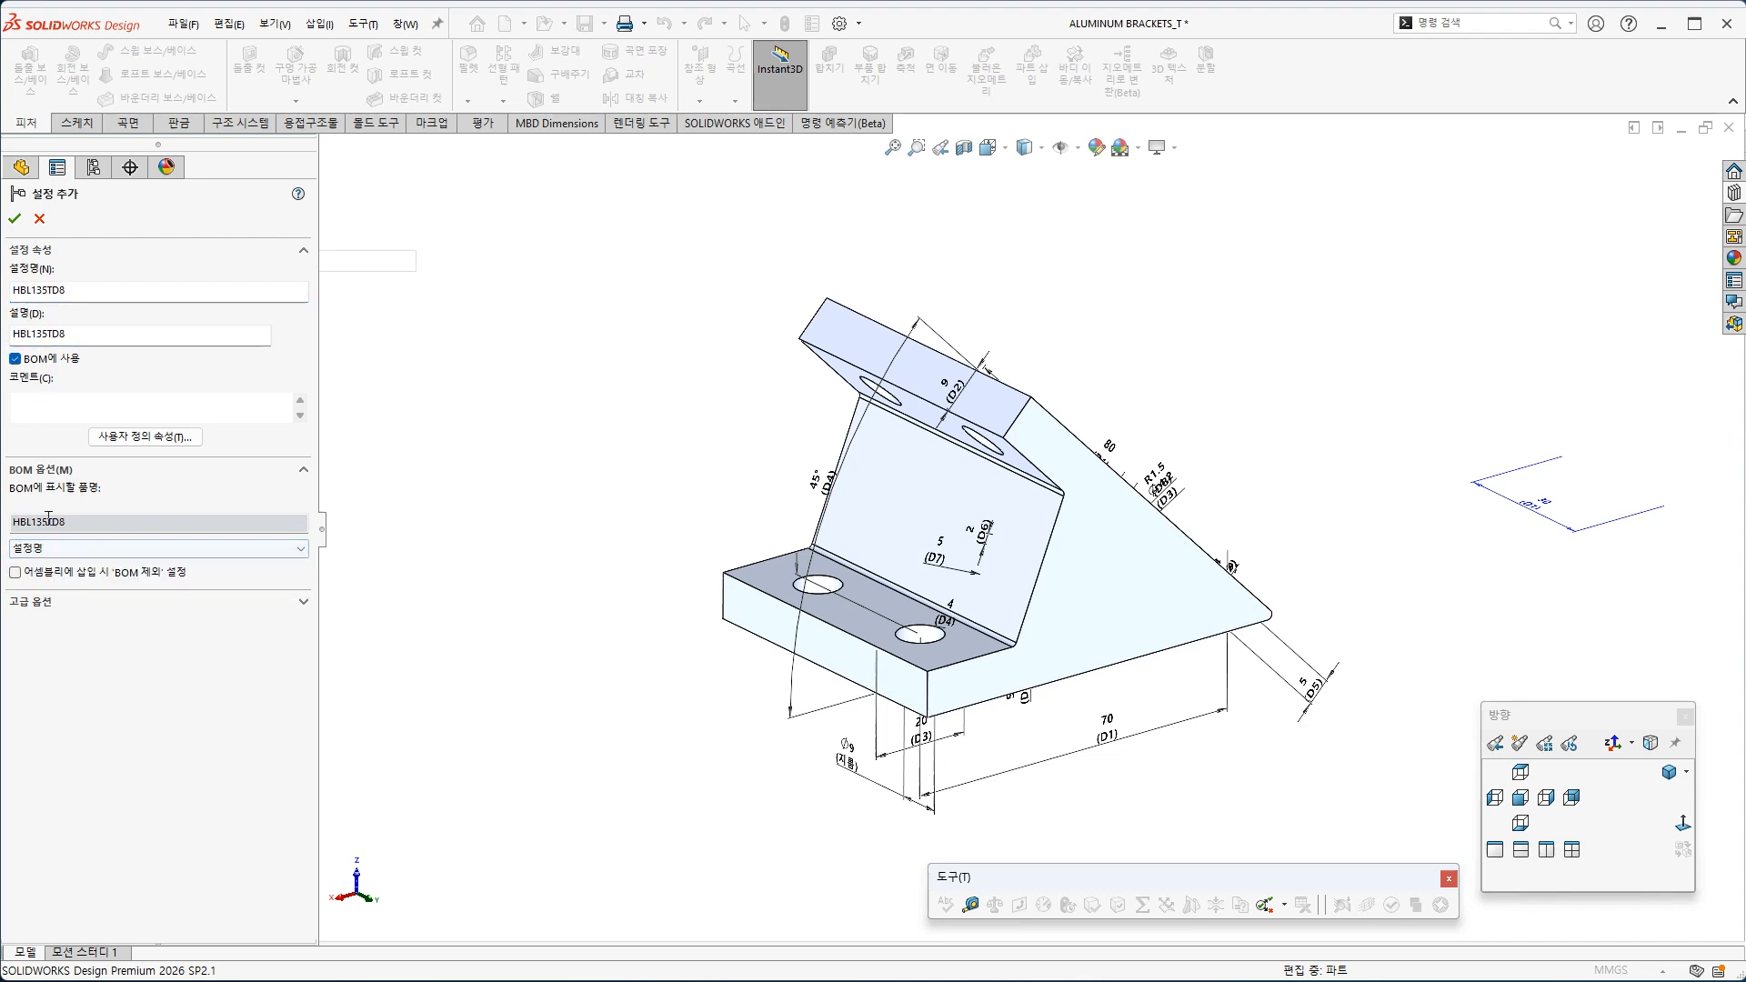
left_click(15, 220)
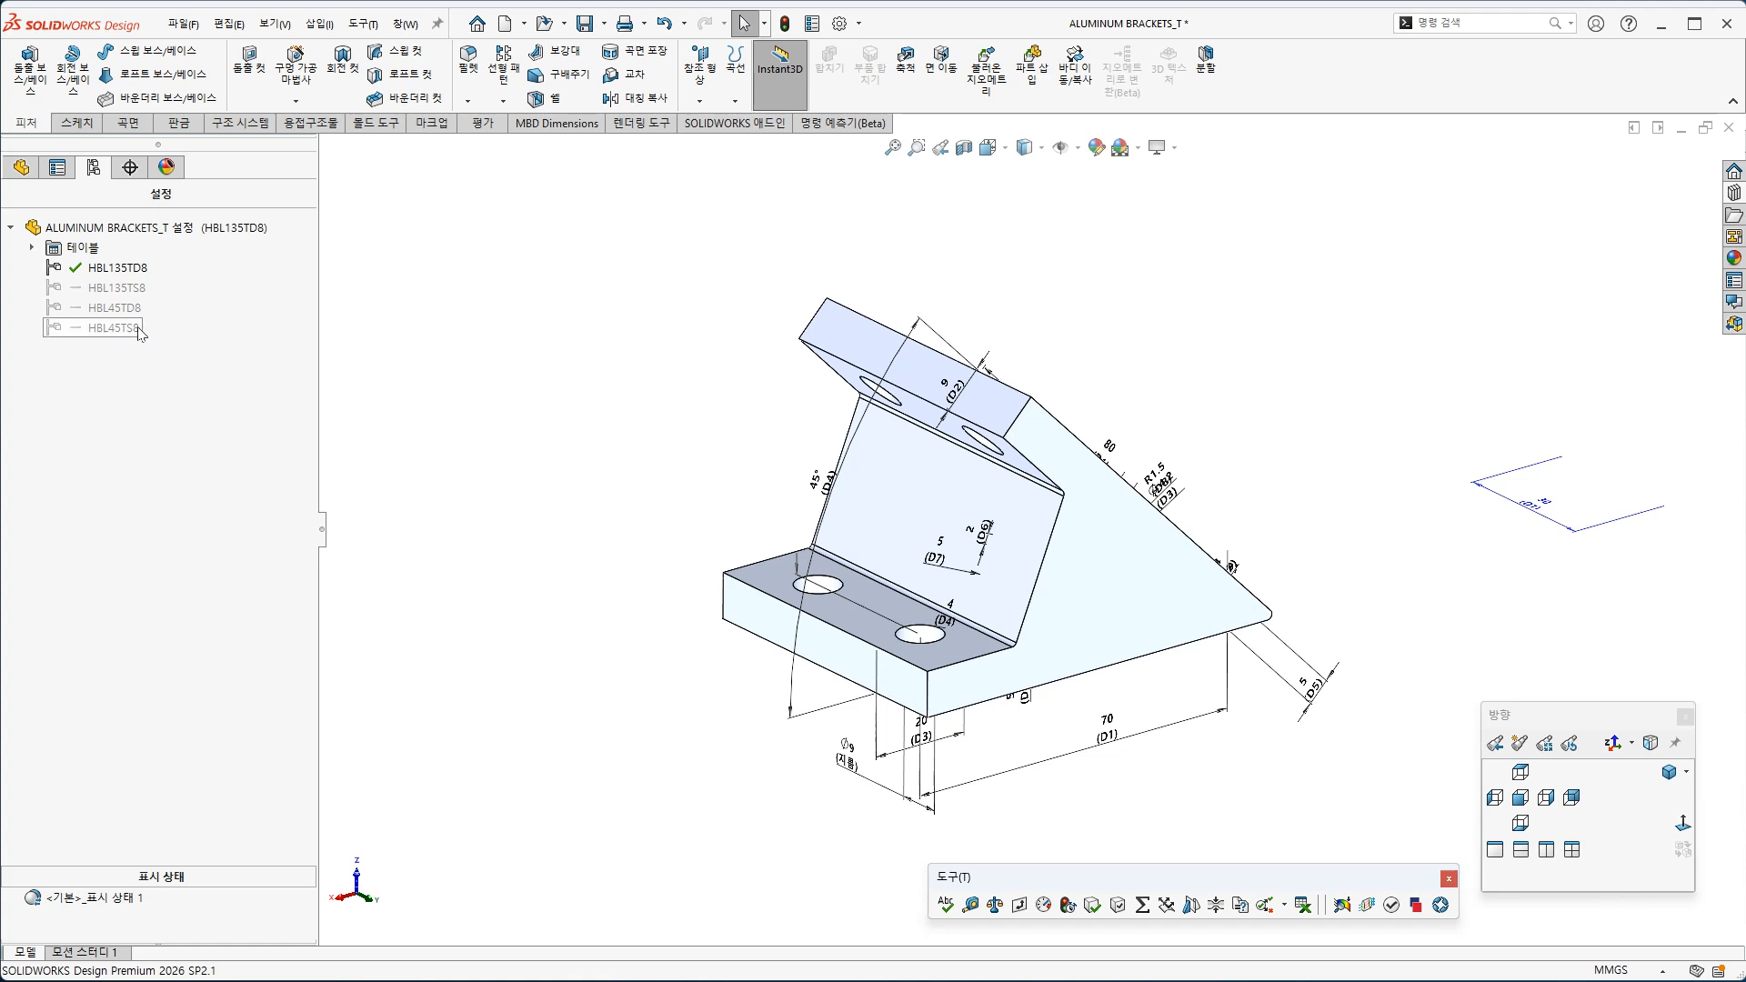
Activate the HBL45TS8 configuration and move the 80 mm dimension outward, away from the bracket's sloped edge
double_click(139, 331)
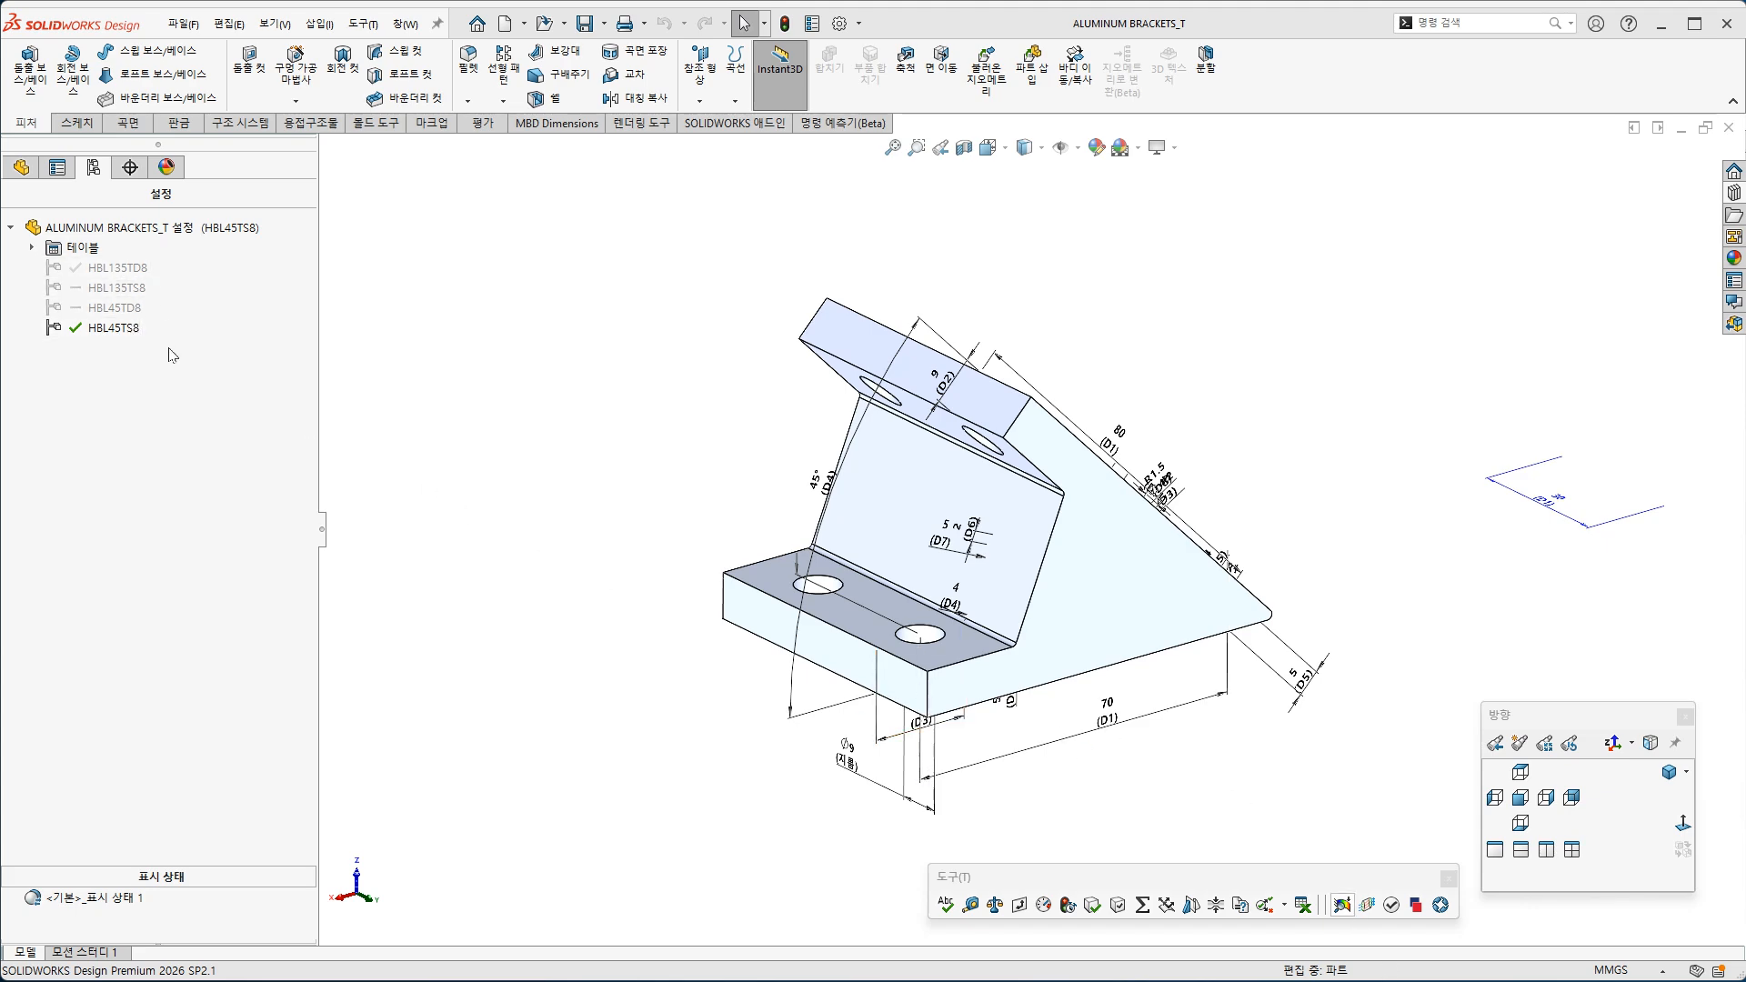
middle_click_drag(649, 661, 573, 618)
middle_click_drag(733, 654, 825, 602)
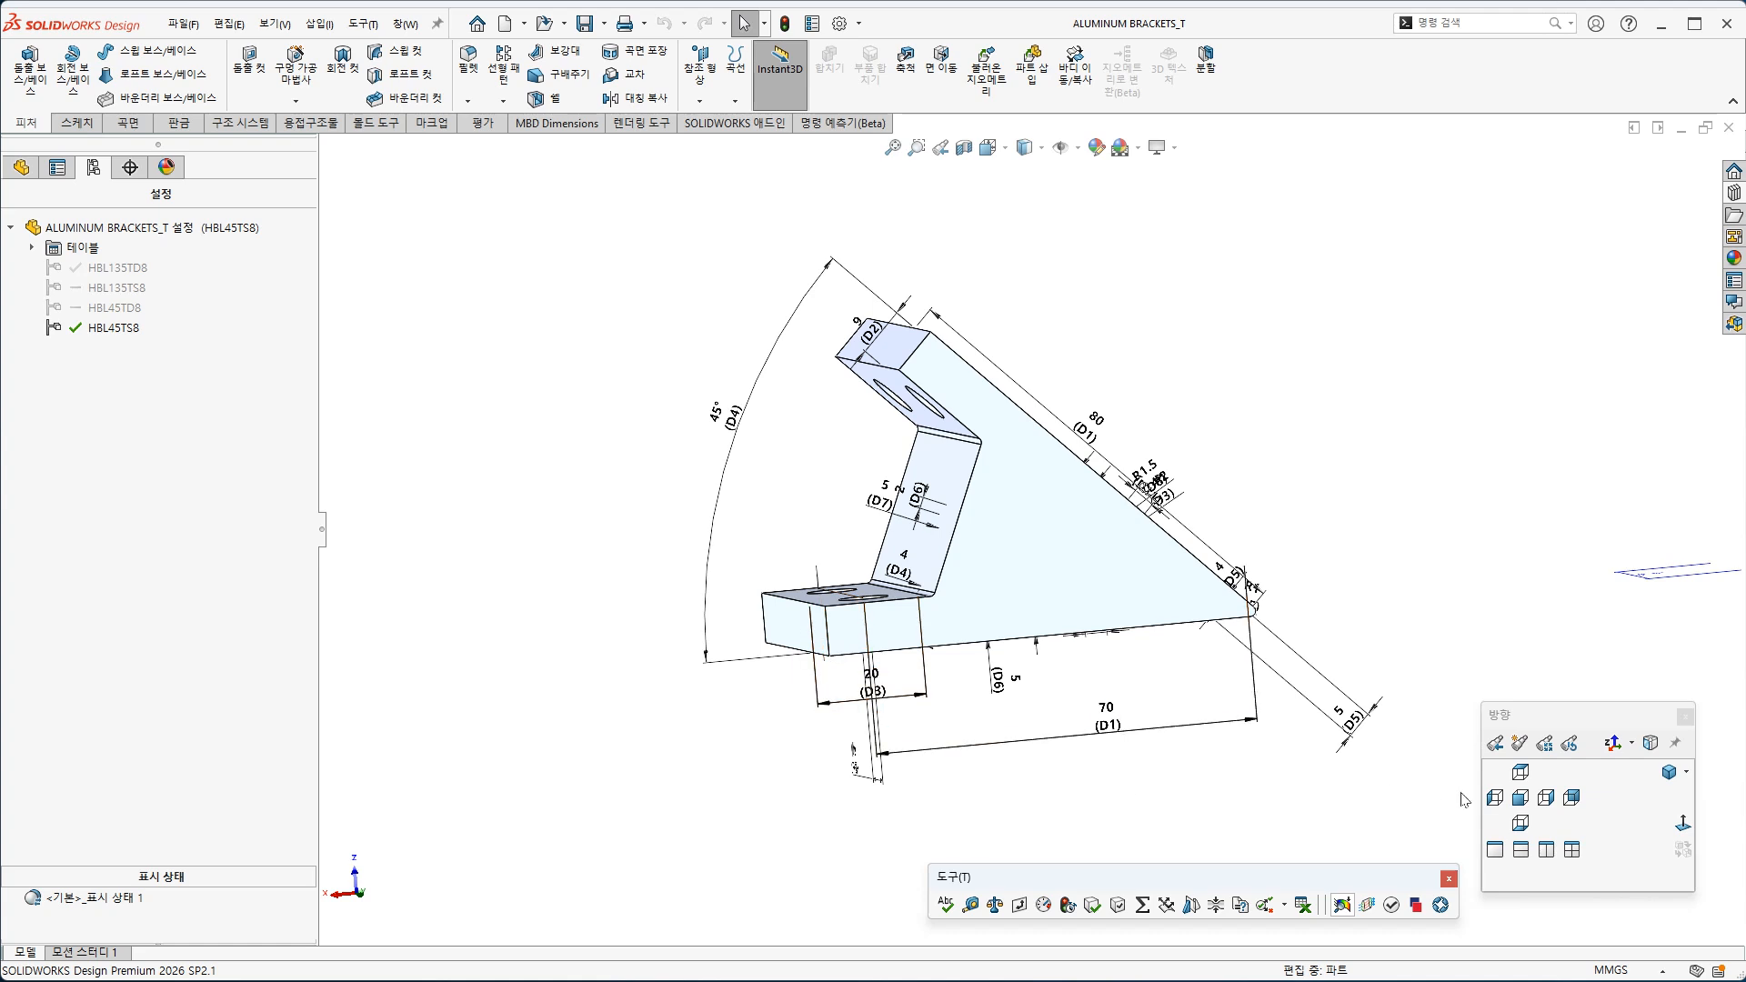
left_click(1544, 797)
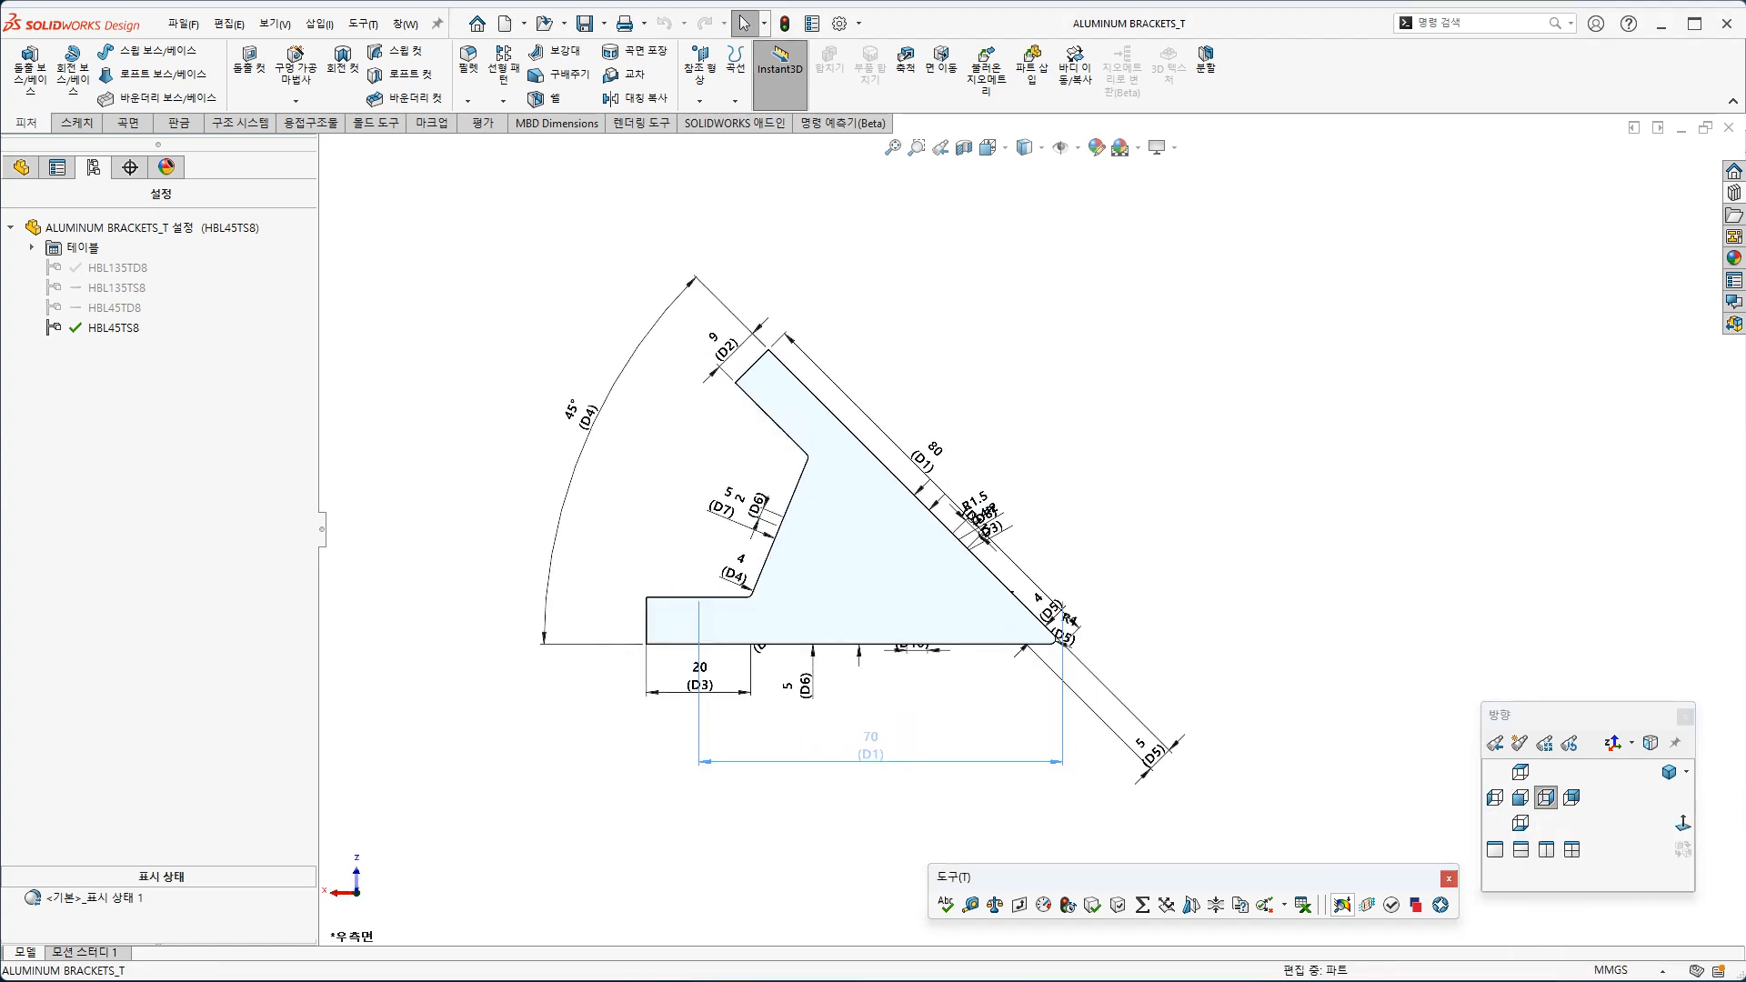
left_click(929, 702)
left_click_drag(934, 458, 991, 403)
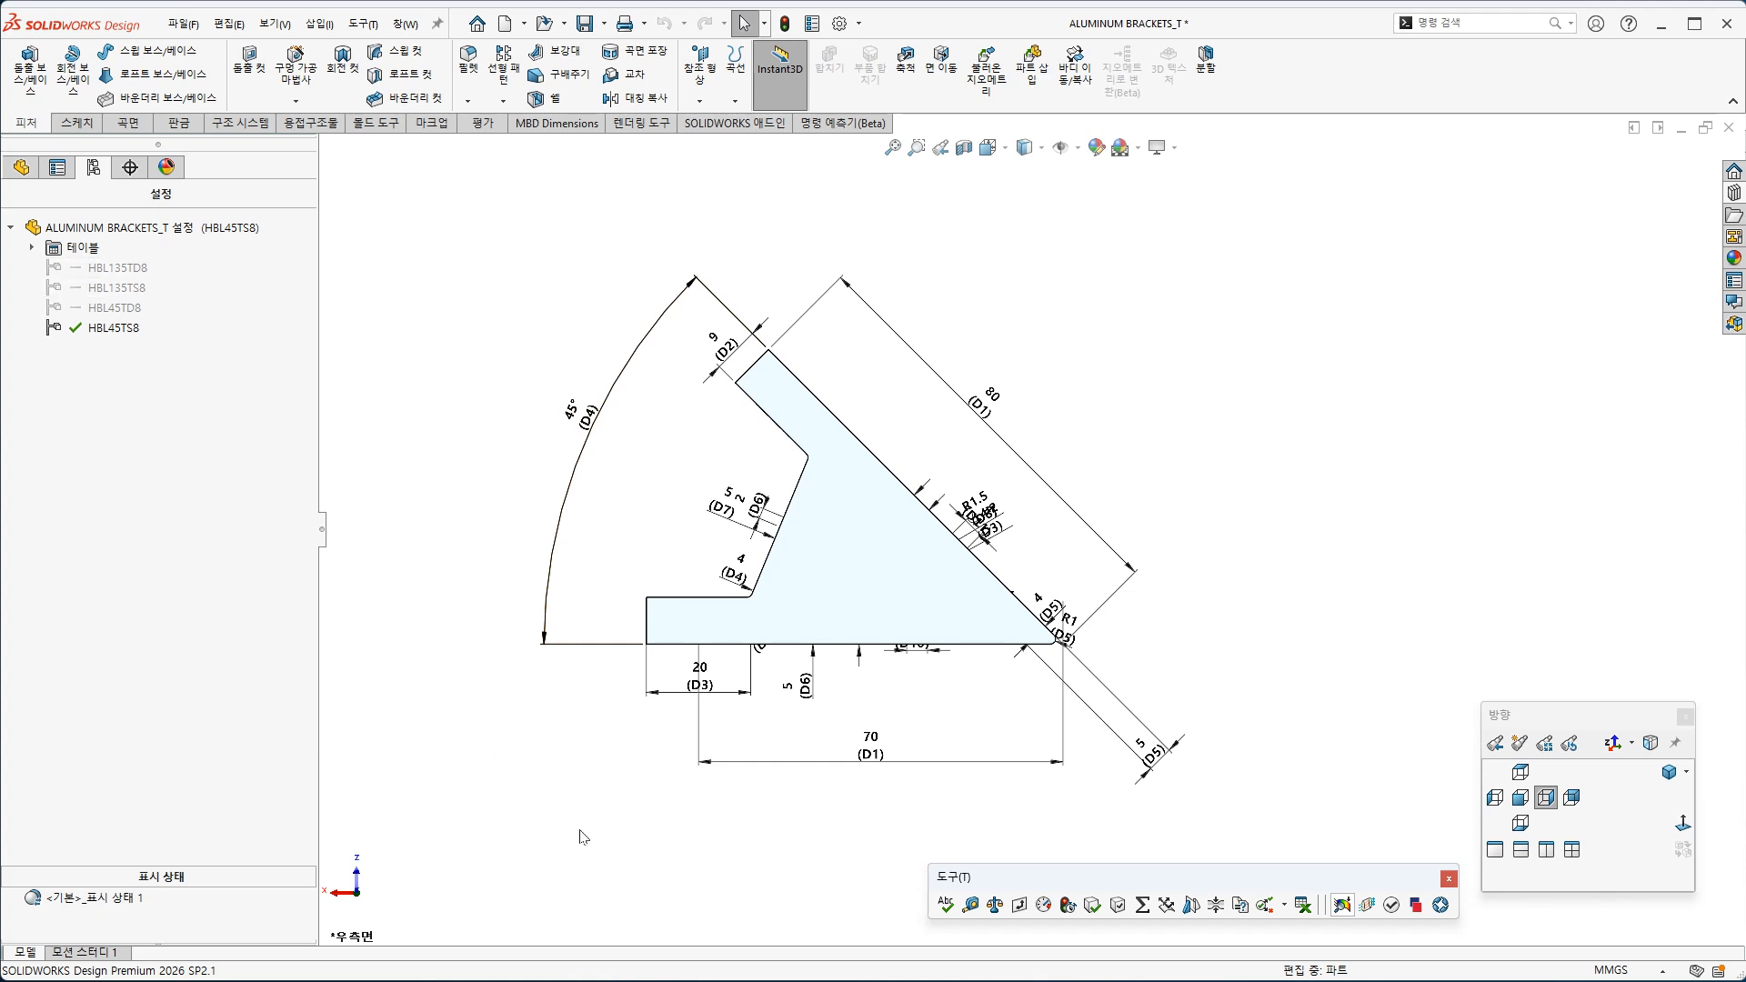
Configure the 70 mm horizontal dimension, setting it to 60 mm for HBL135TD8 and HBL135TS8
right_click(878, 764)
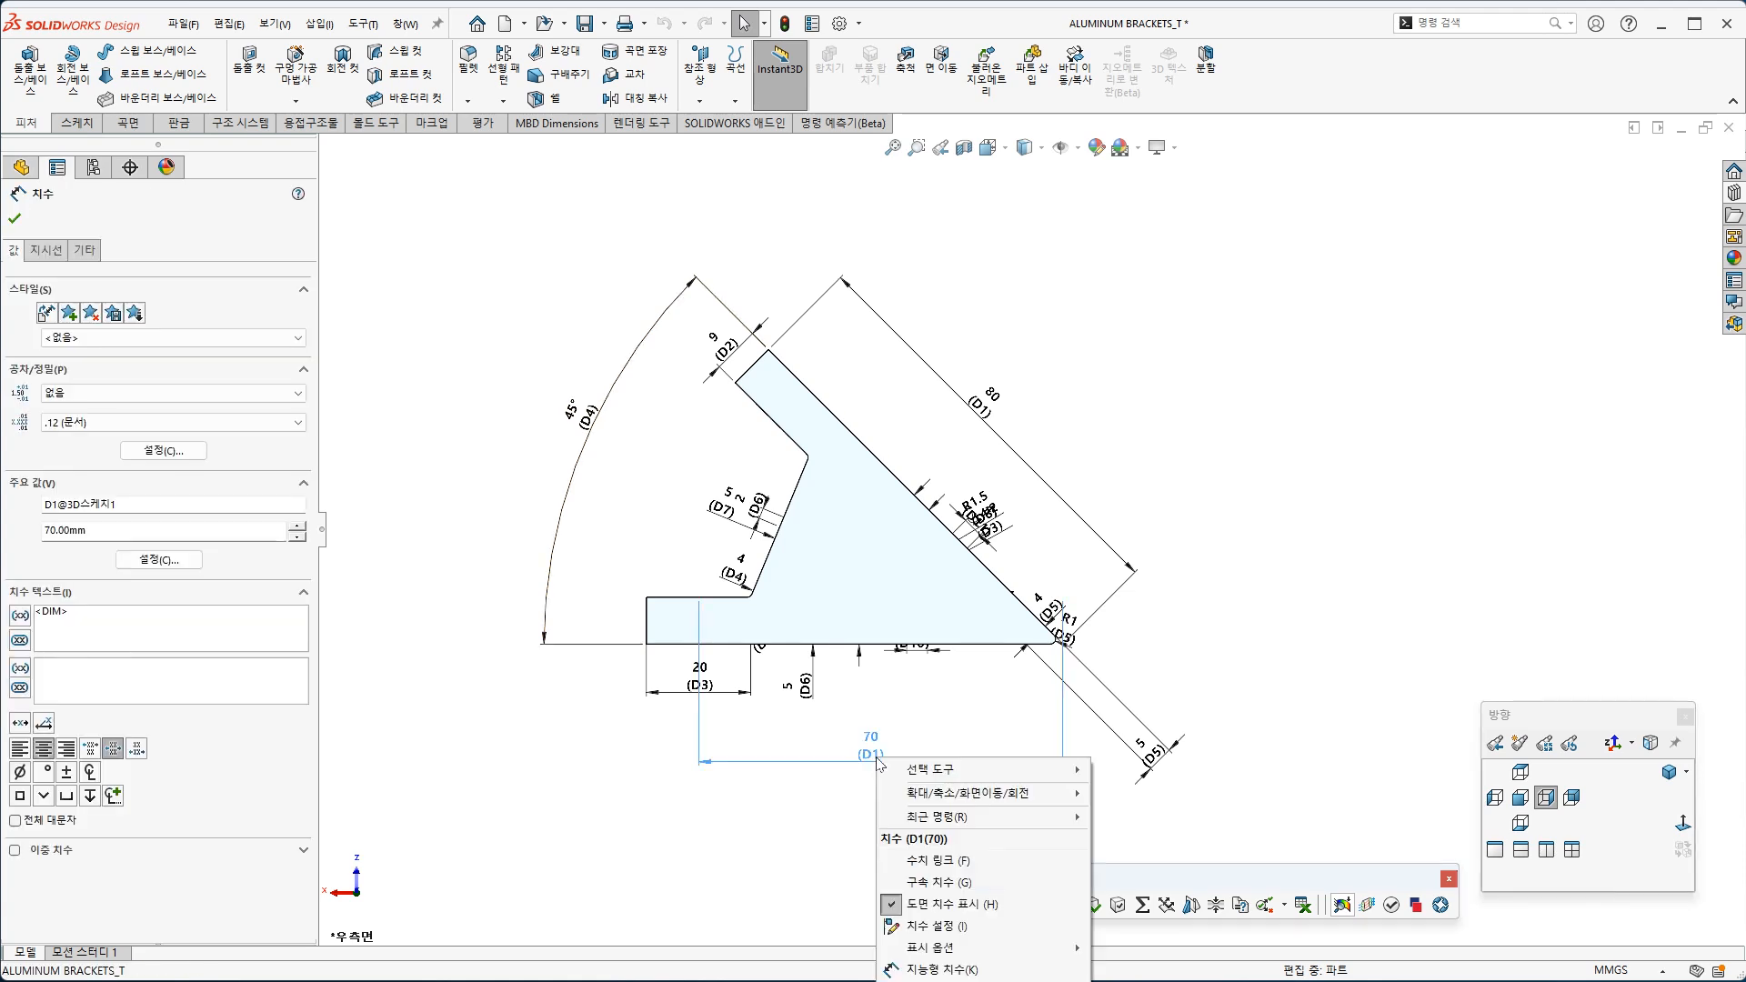
left_click(937, 926)
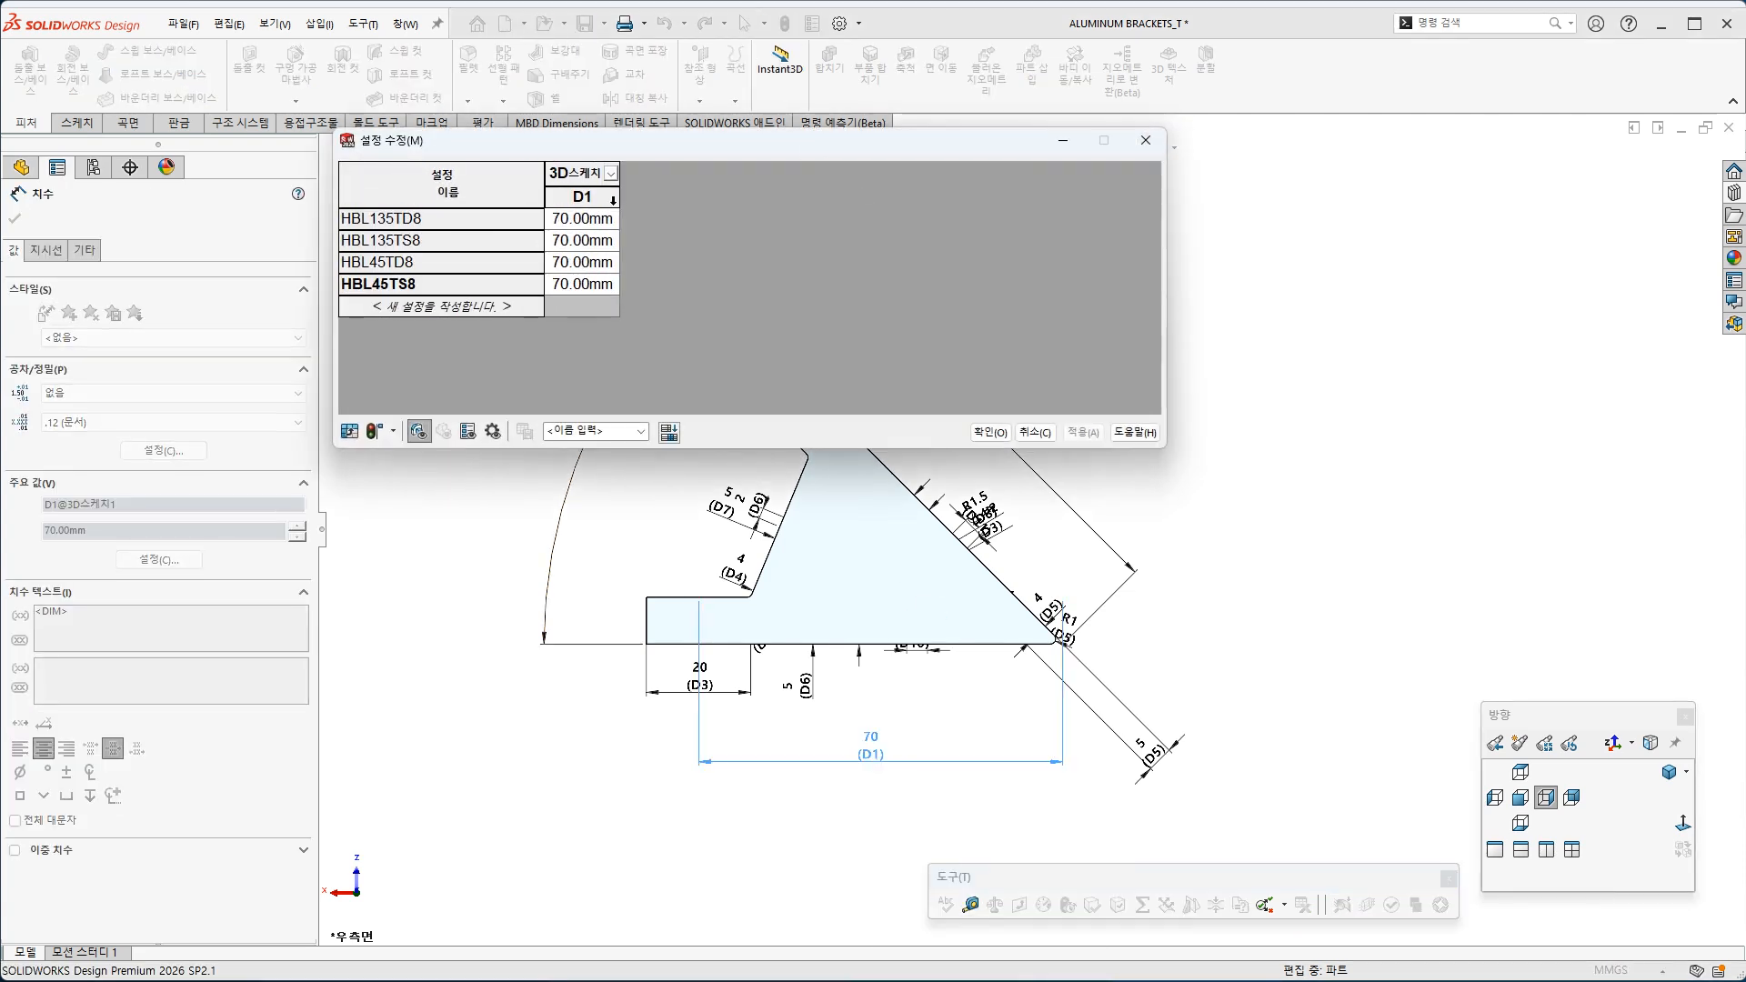
left_click_drag(700, 159, 1230, 222)
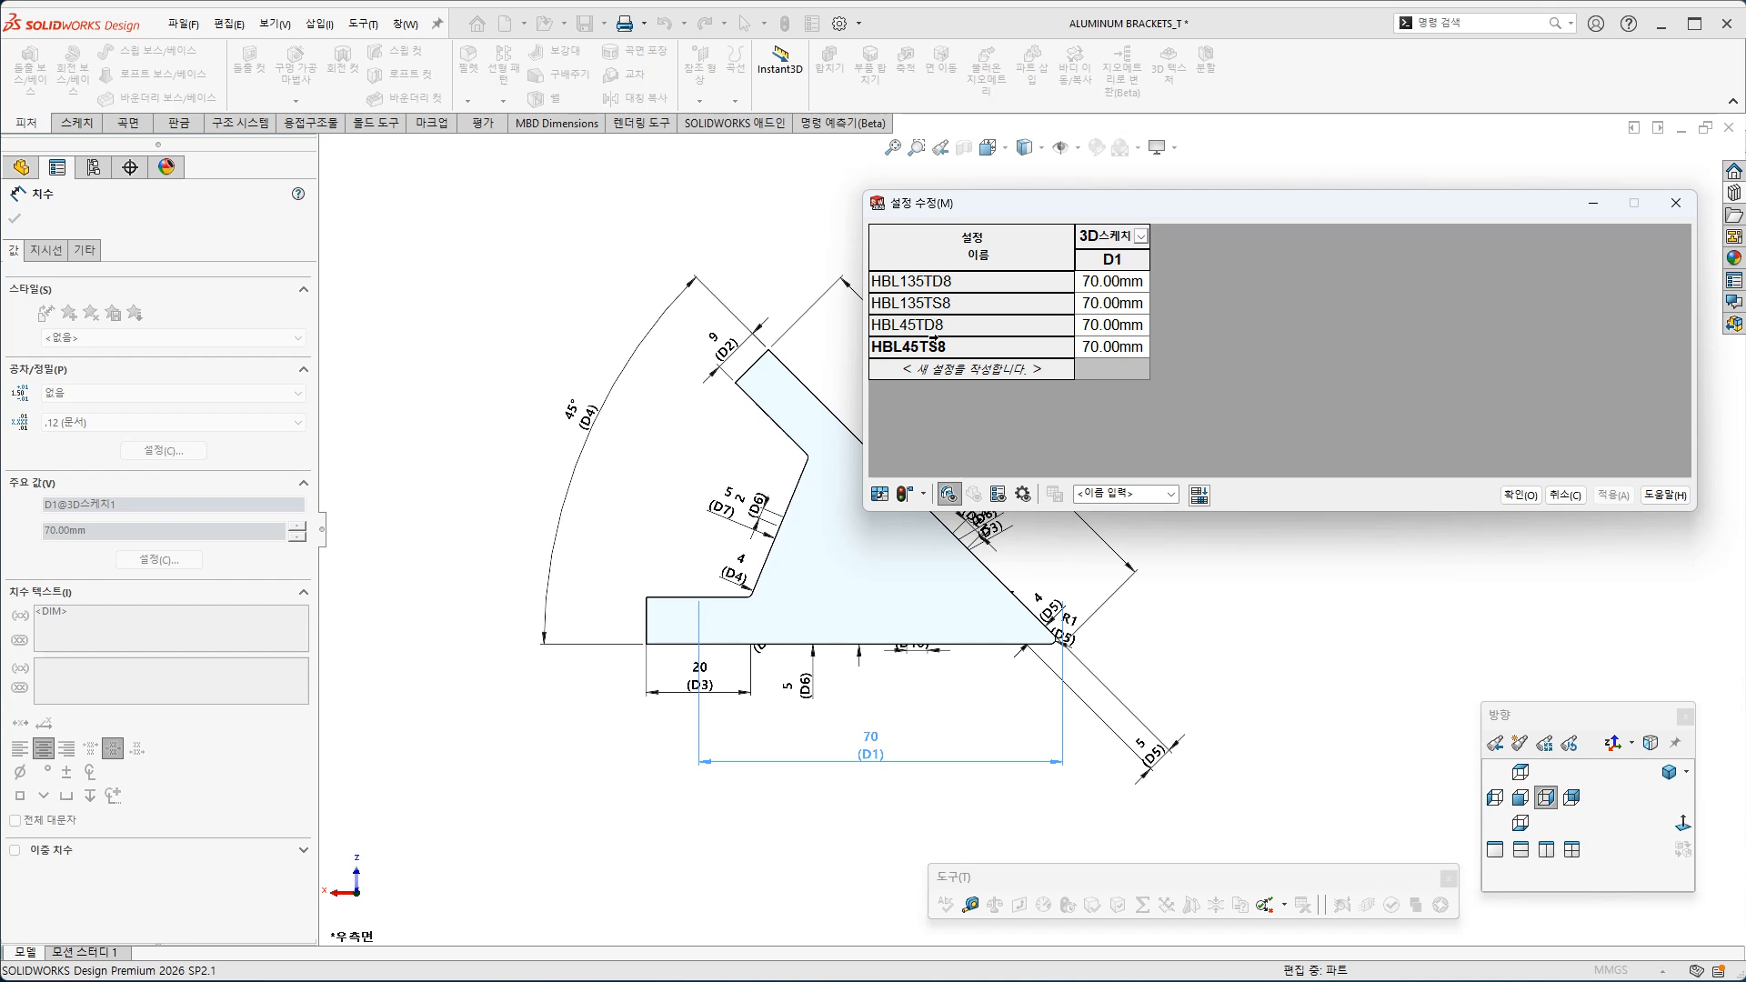
left_click(1107, 289)
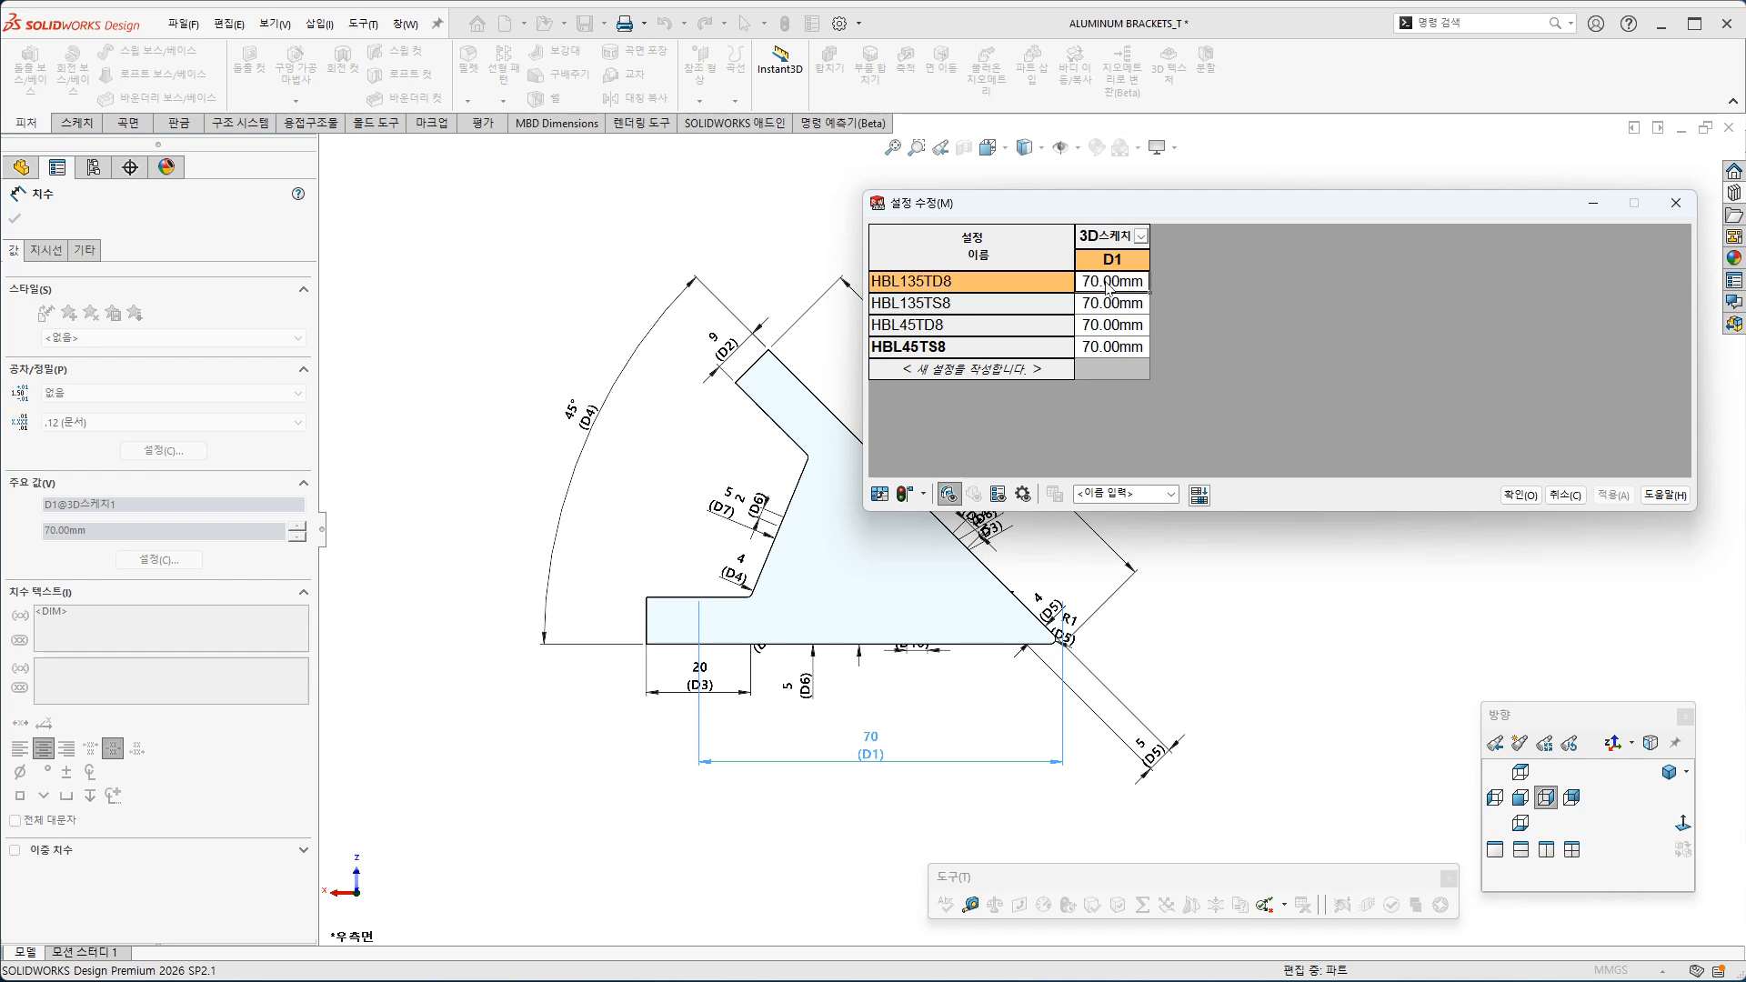
type("60")
key("Return")
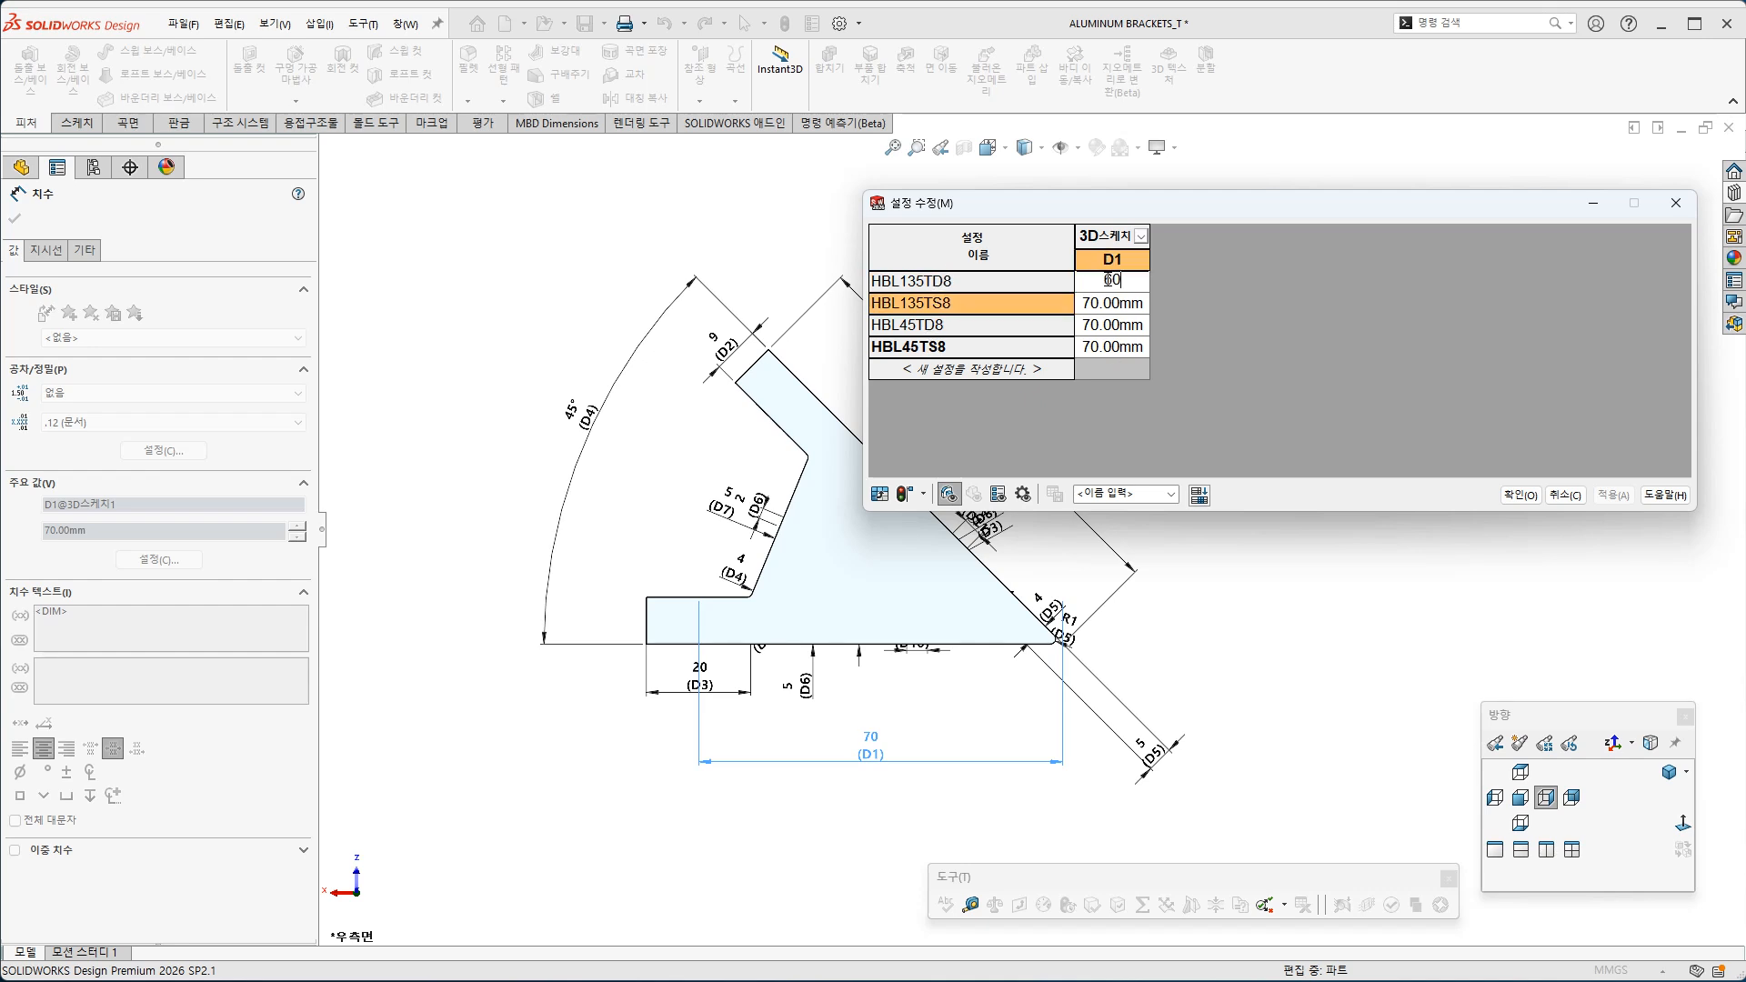
type("690")
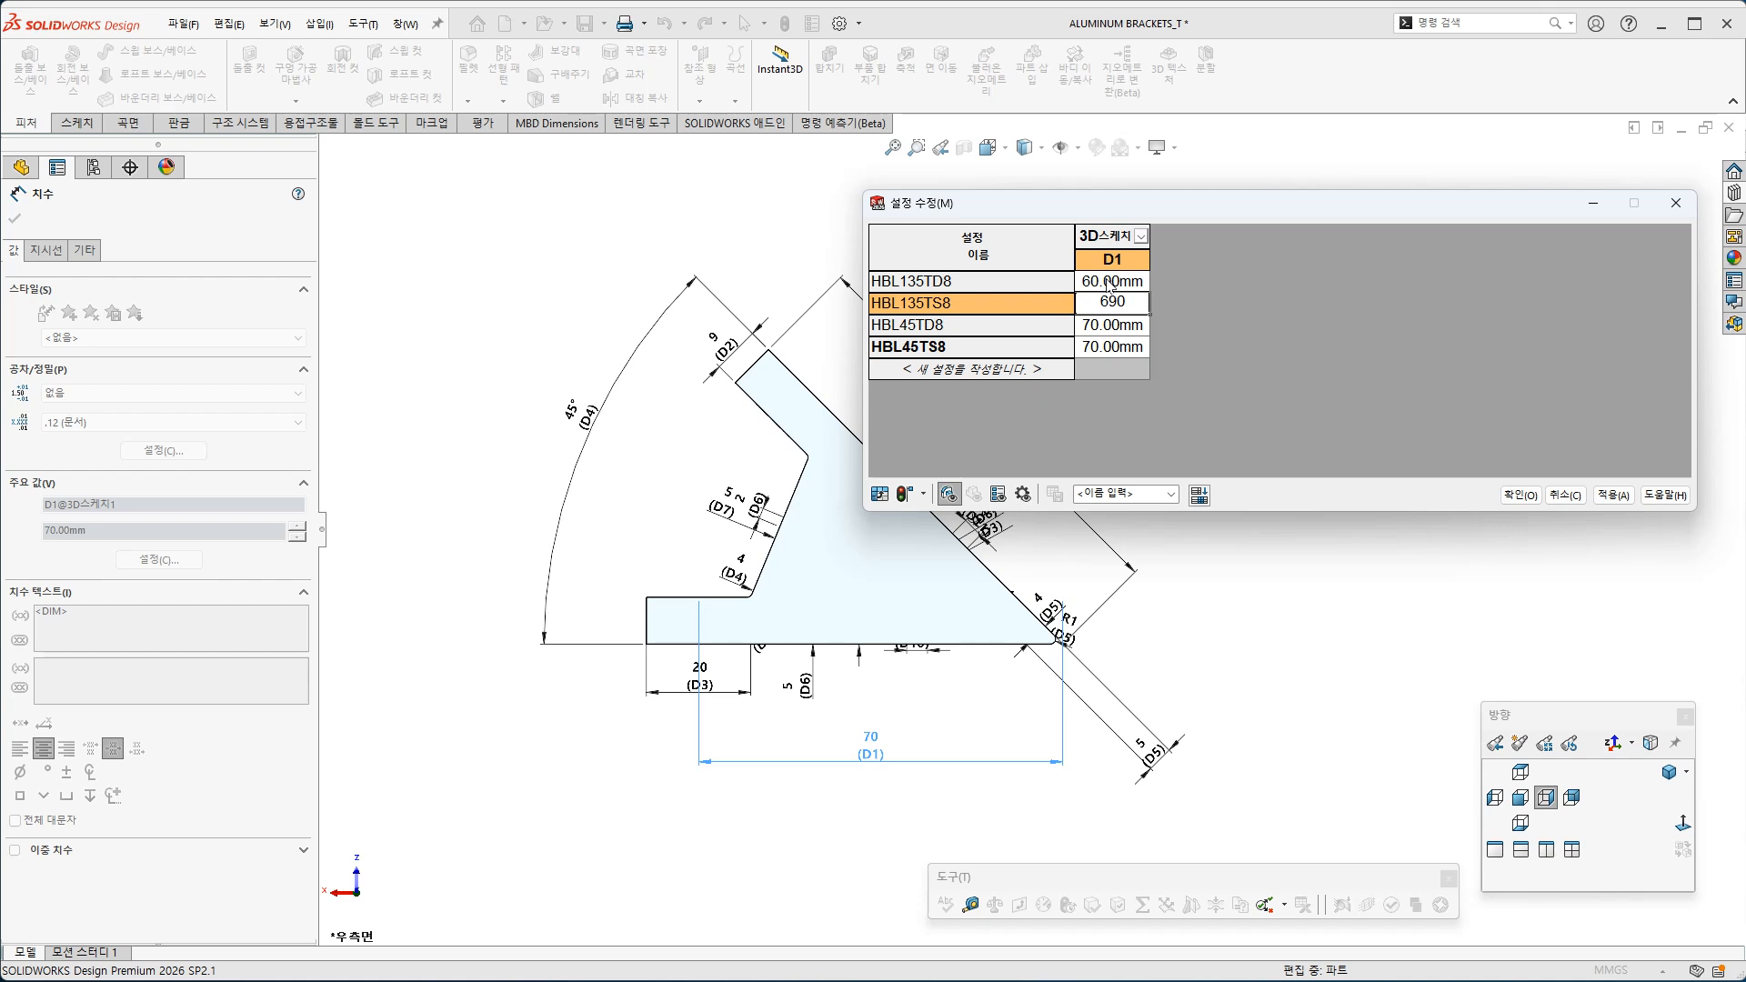
key("BackSpace")
key("BackSpace")
type("0")
key("Return")
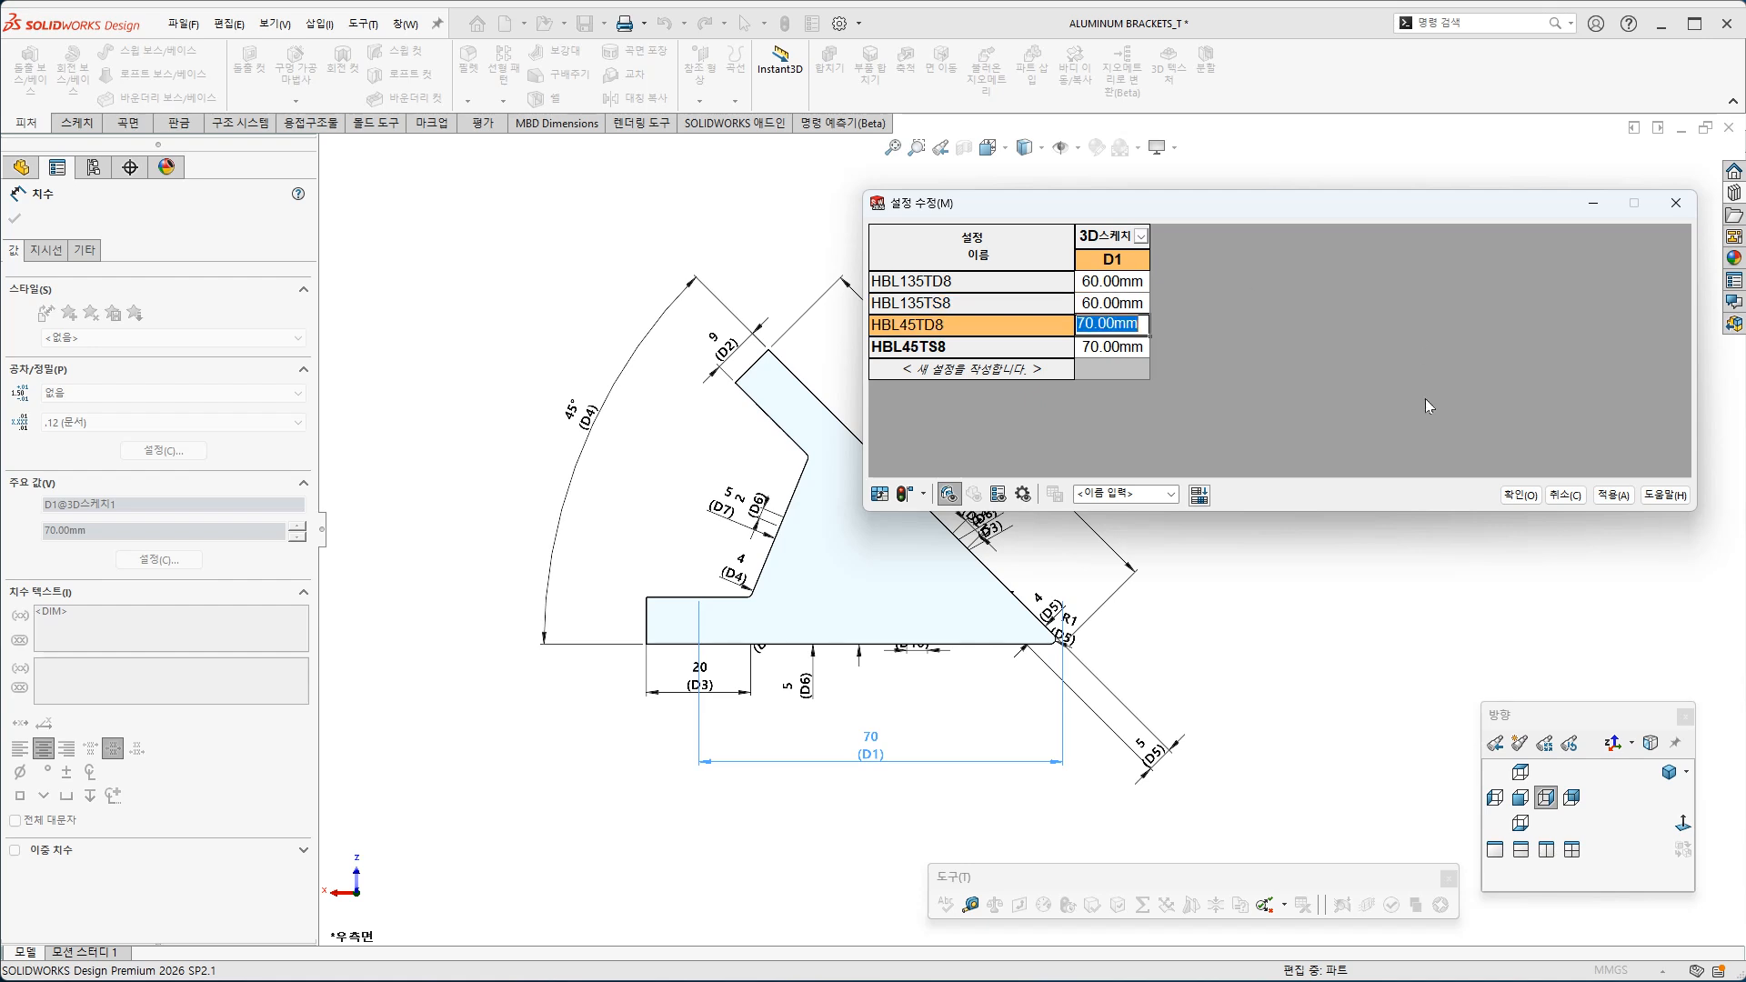
left_click(1519, 494)
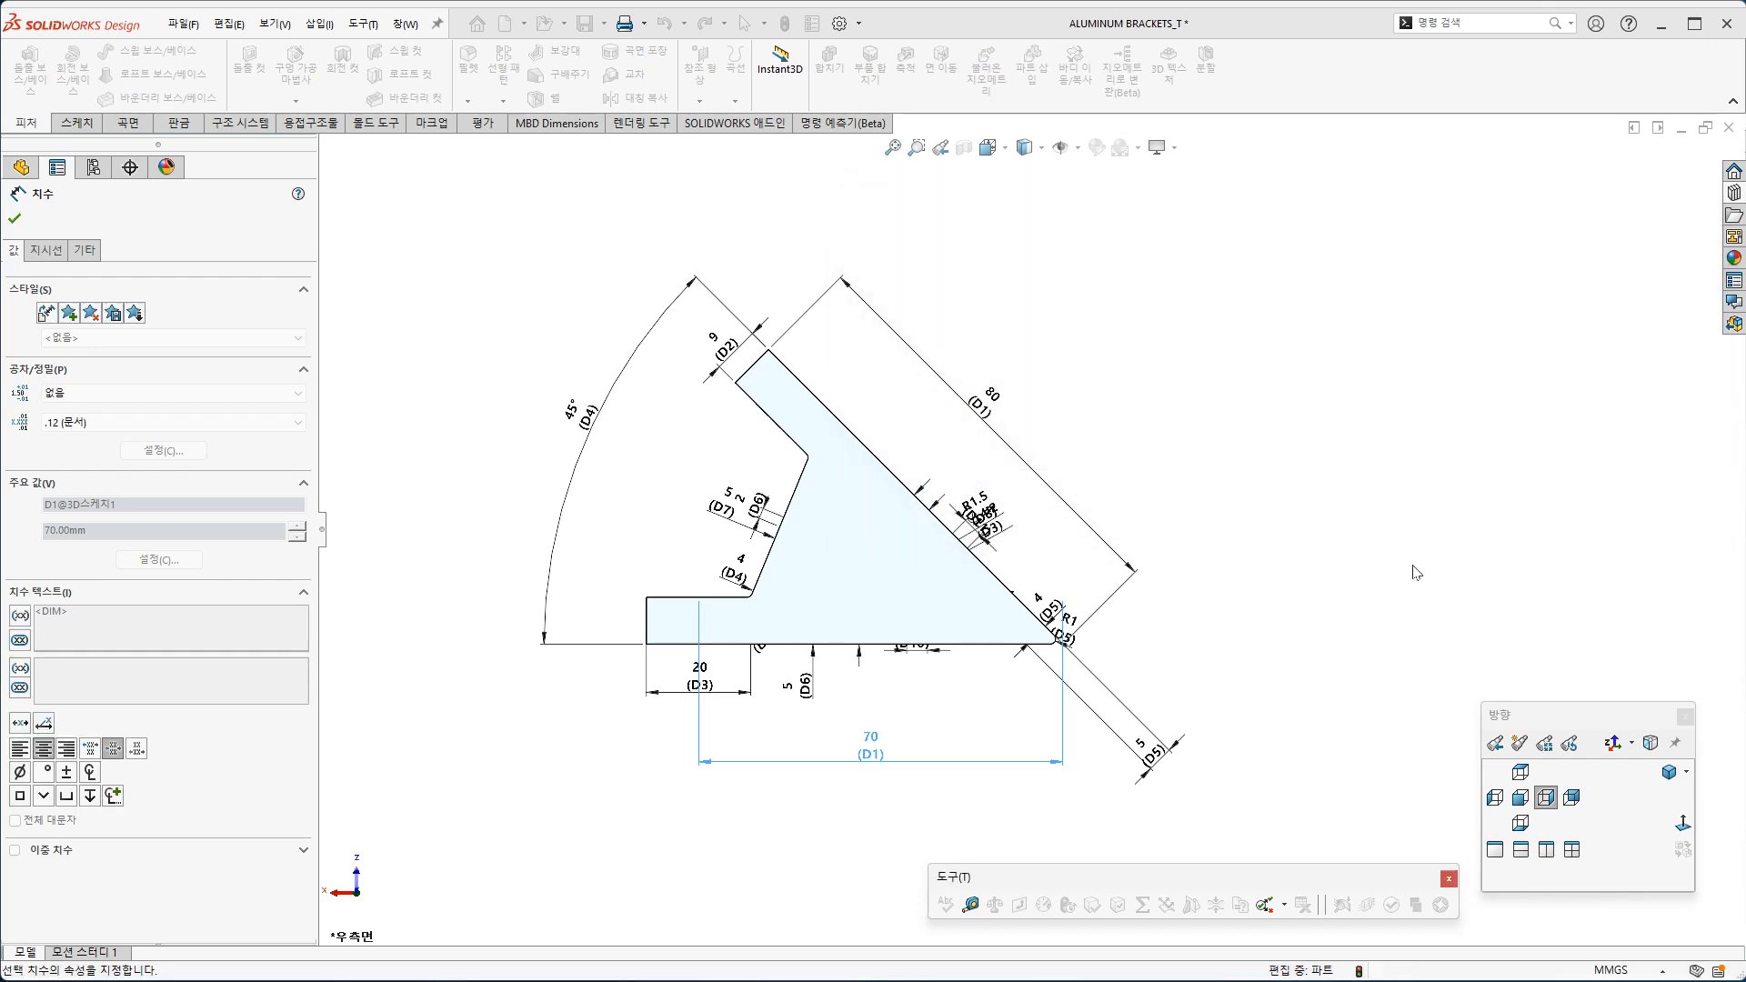
Configure the 80 mm sloped-edge dimension, setting it to 70 mm for HBL135TS8 and HBL135TD8
right_click(992, 413)
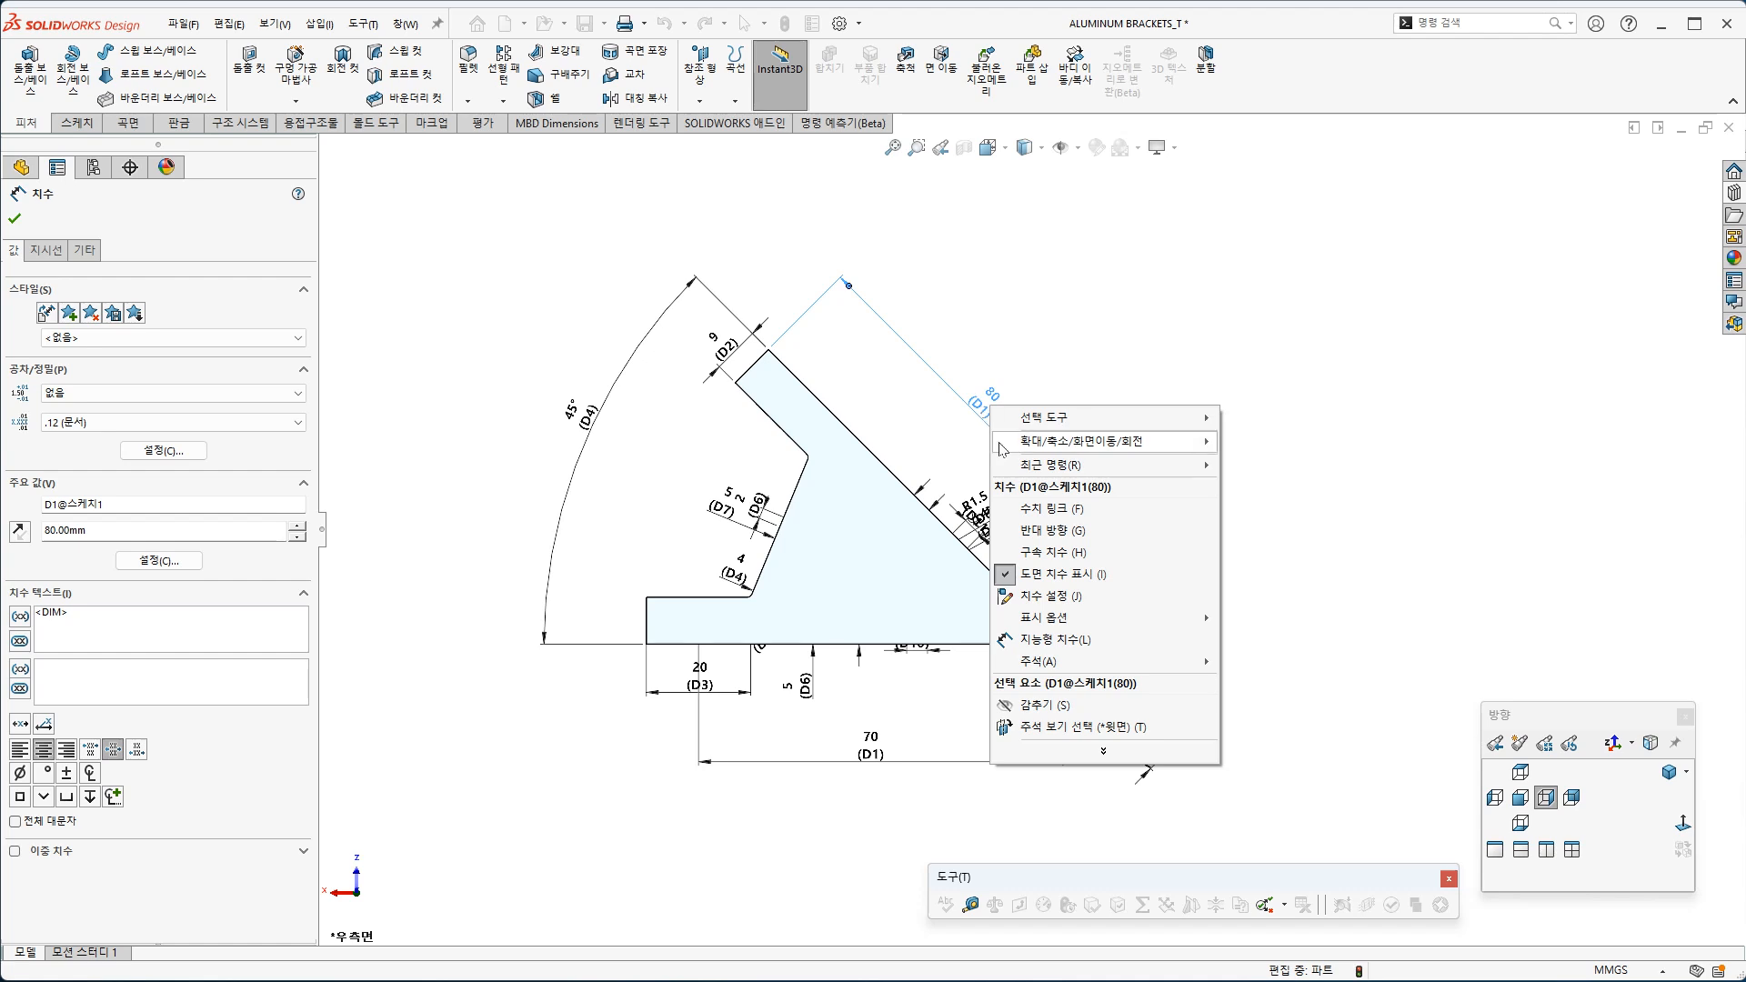
left_click(1050, 597)
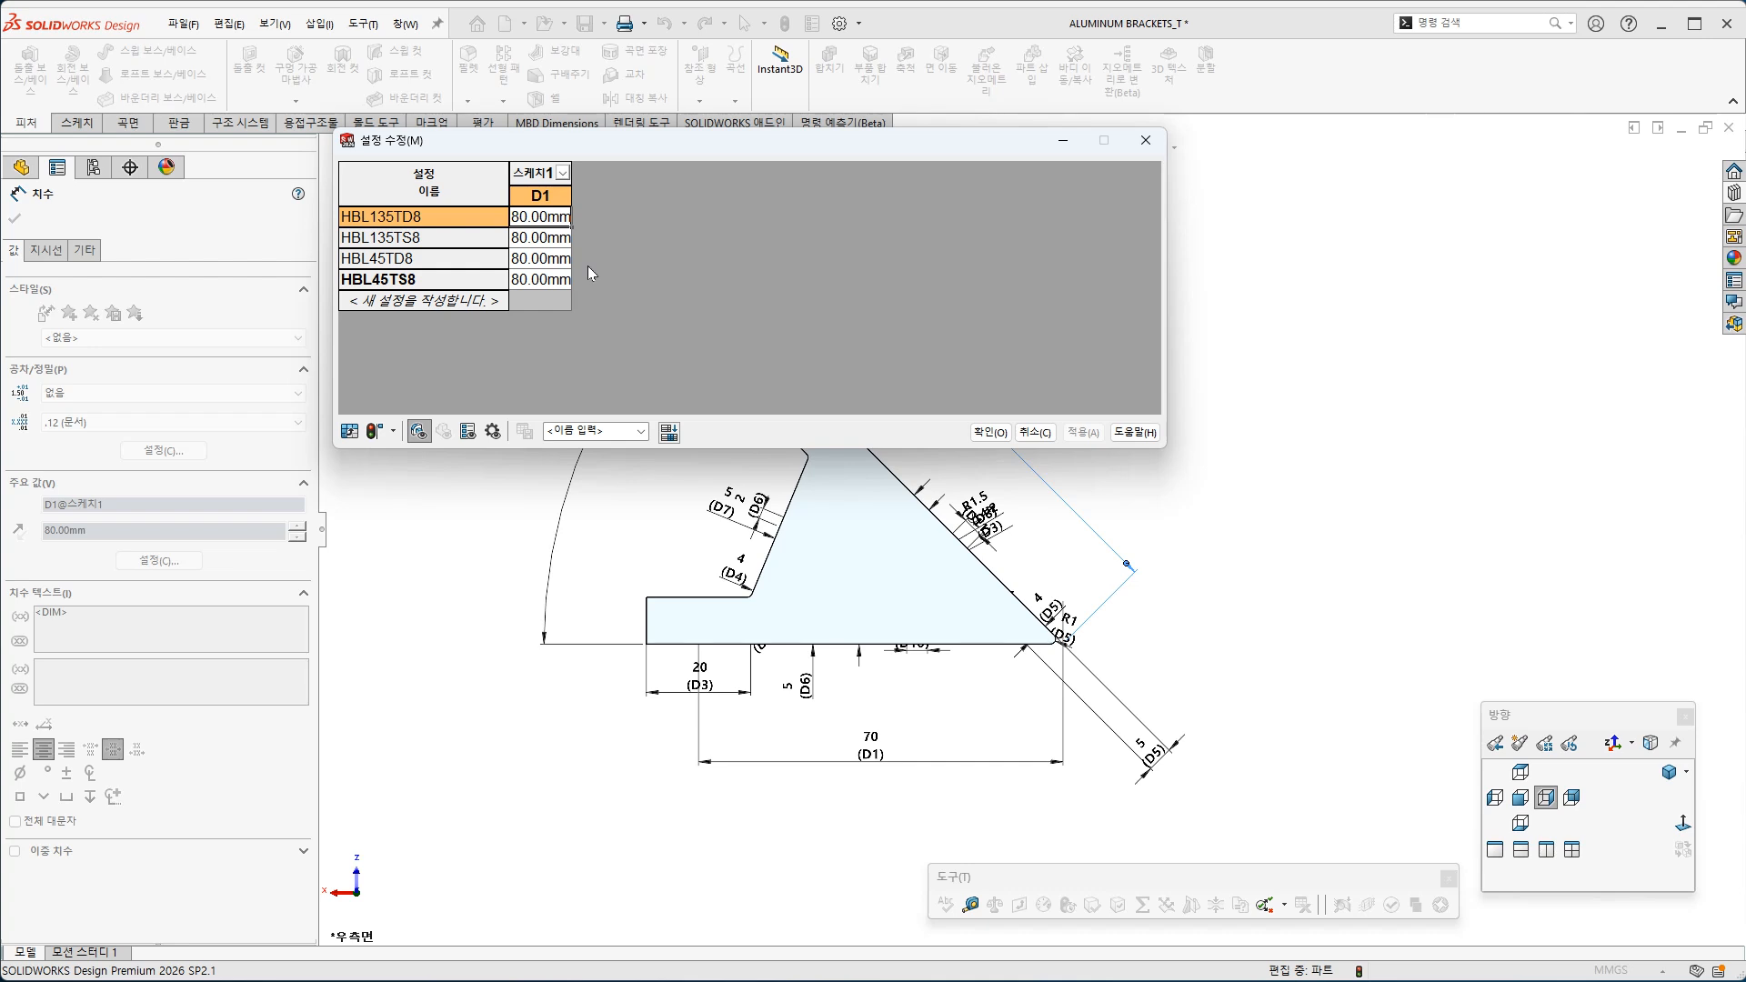
key("Down")
type("8")
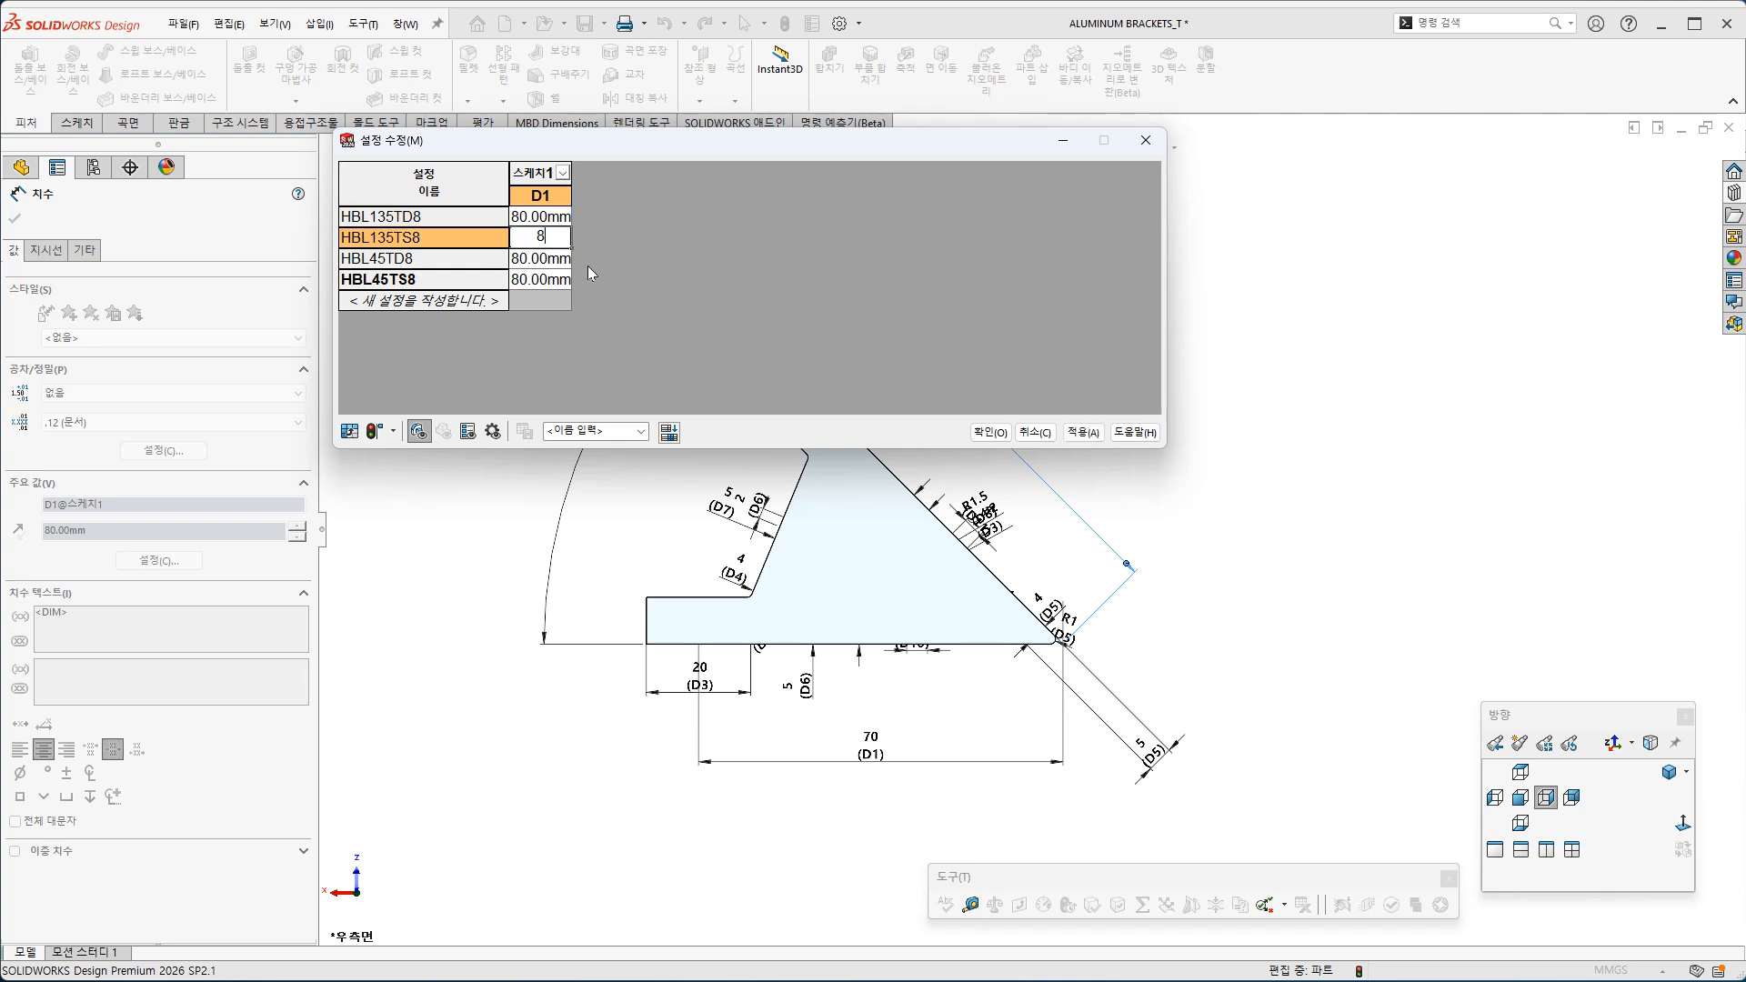
type("70")
key("Return")
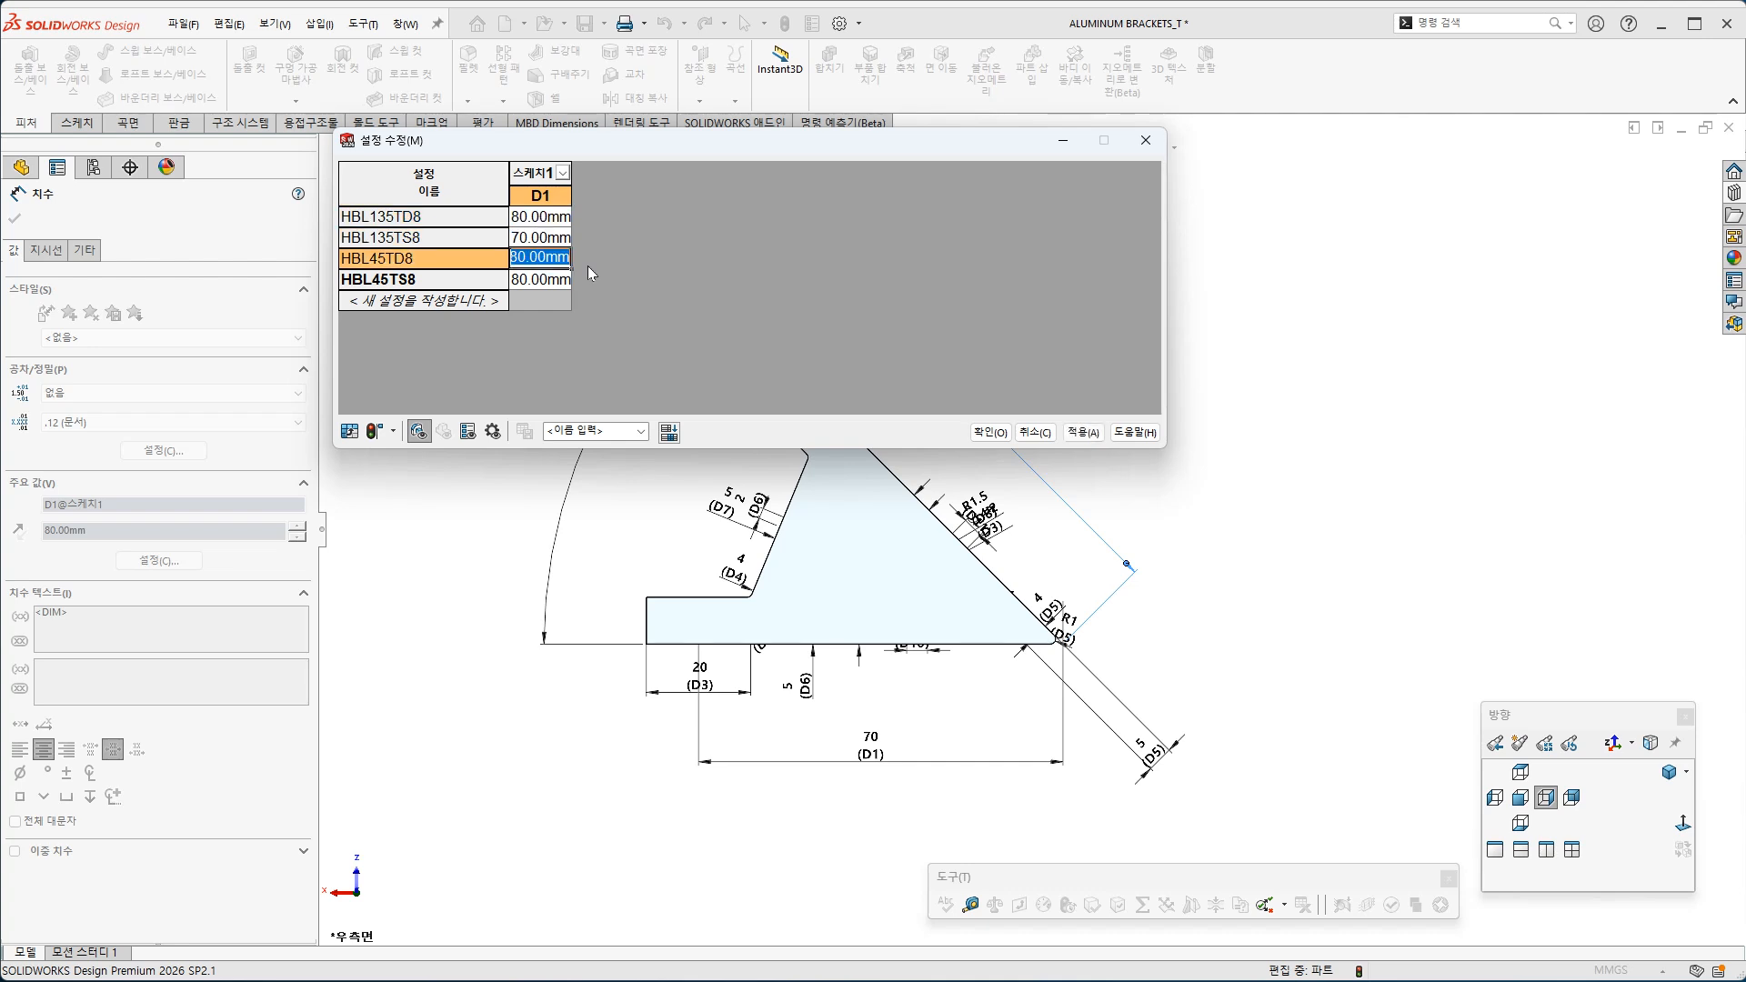
left_click(532, 218)
type("70")
key("Return")
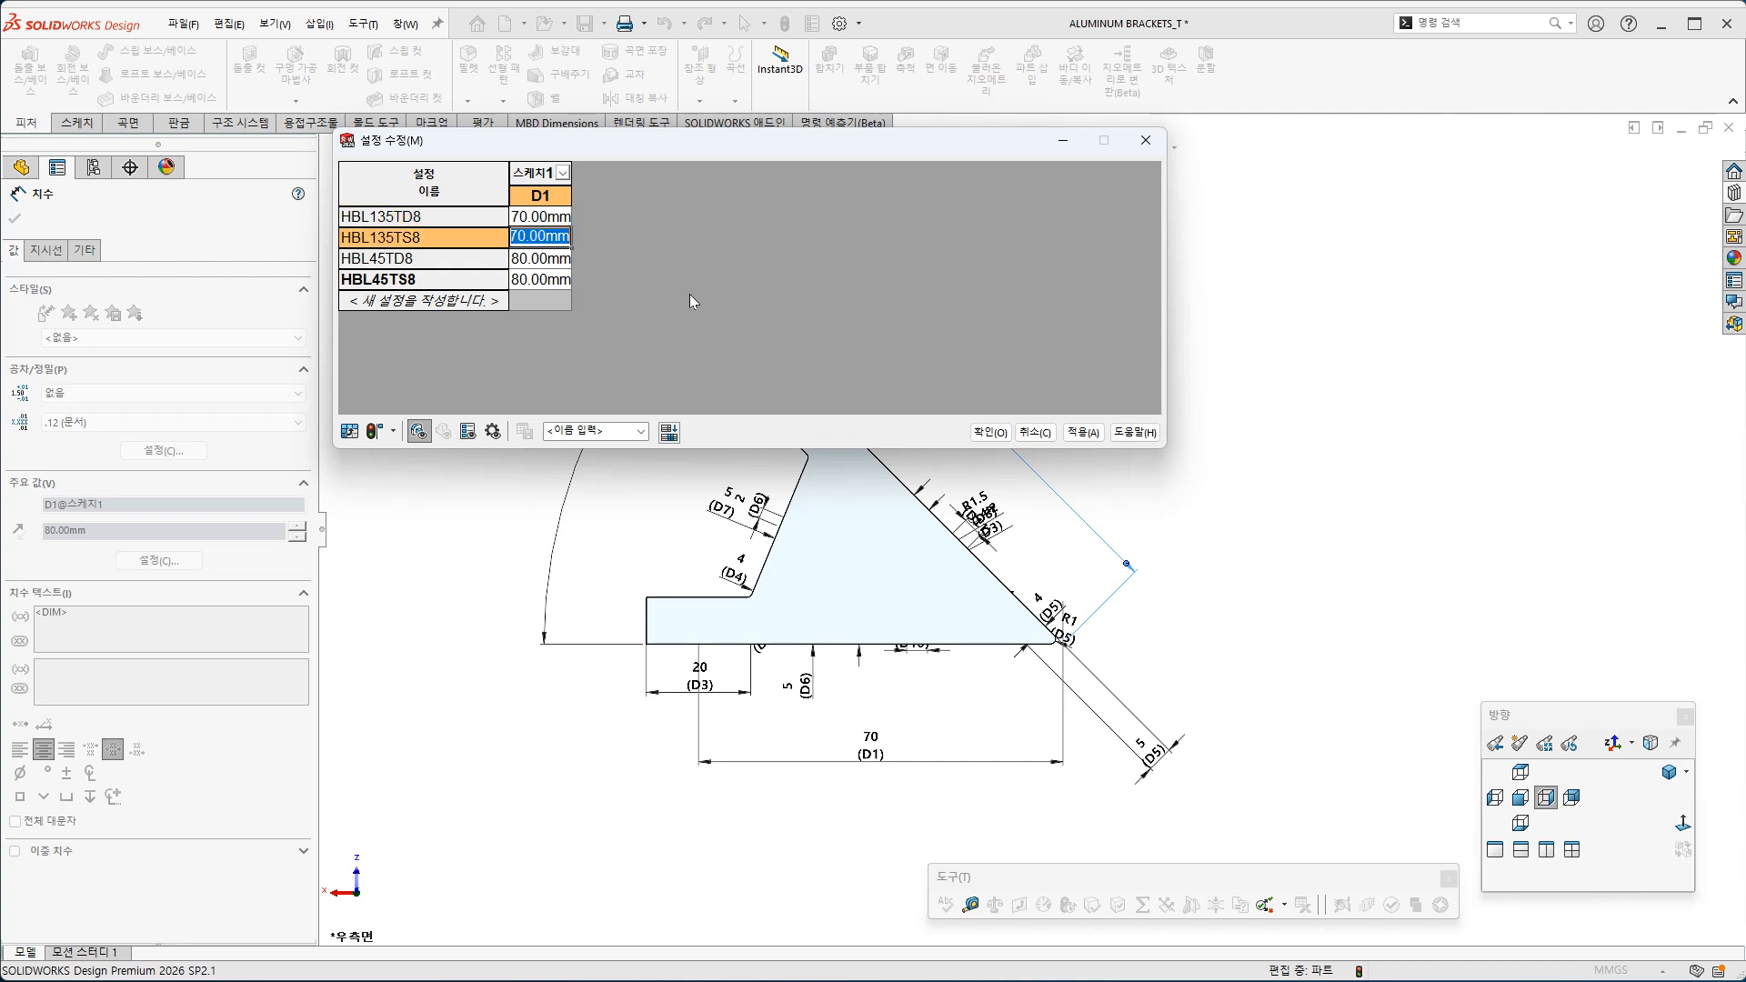
left_click(984, 433)
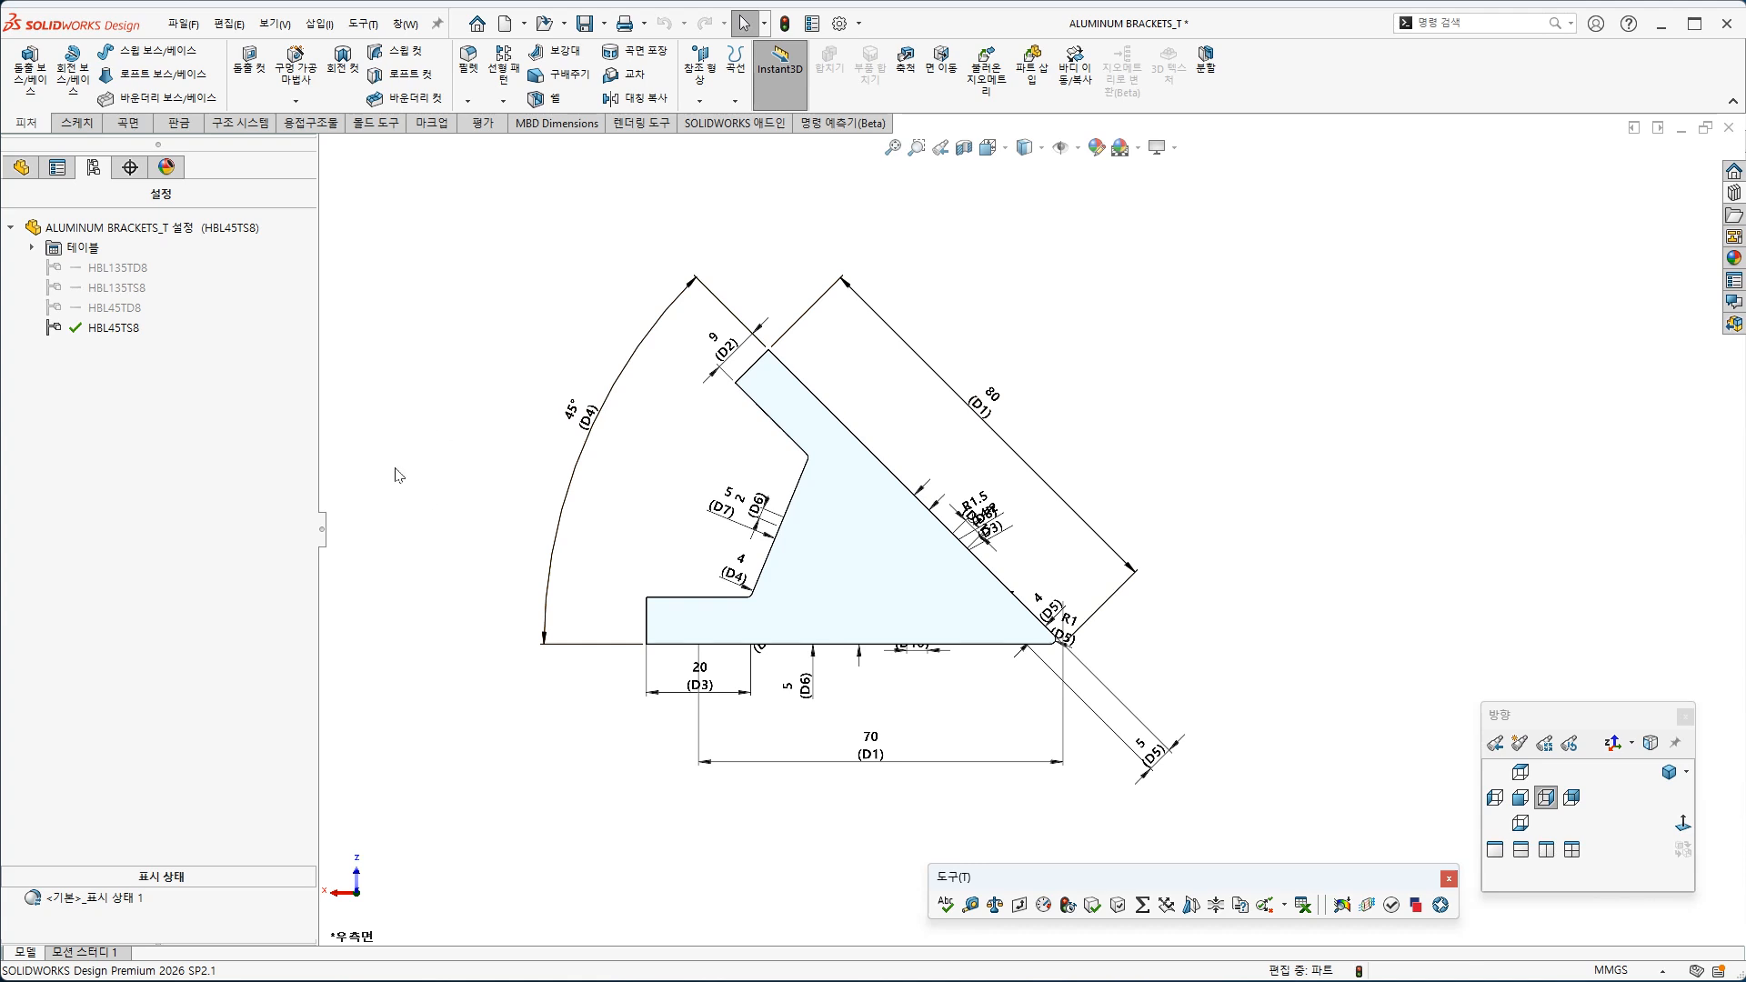
Configure the 45° angle dimension, setting it to 135° for HBL135TD8 and HBL135TS8
right_click(596, 424)
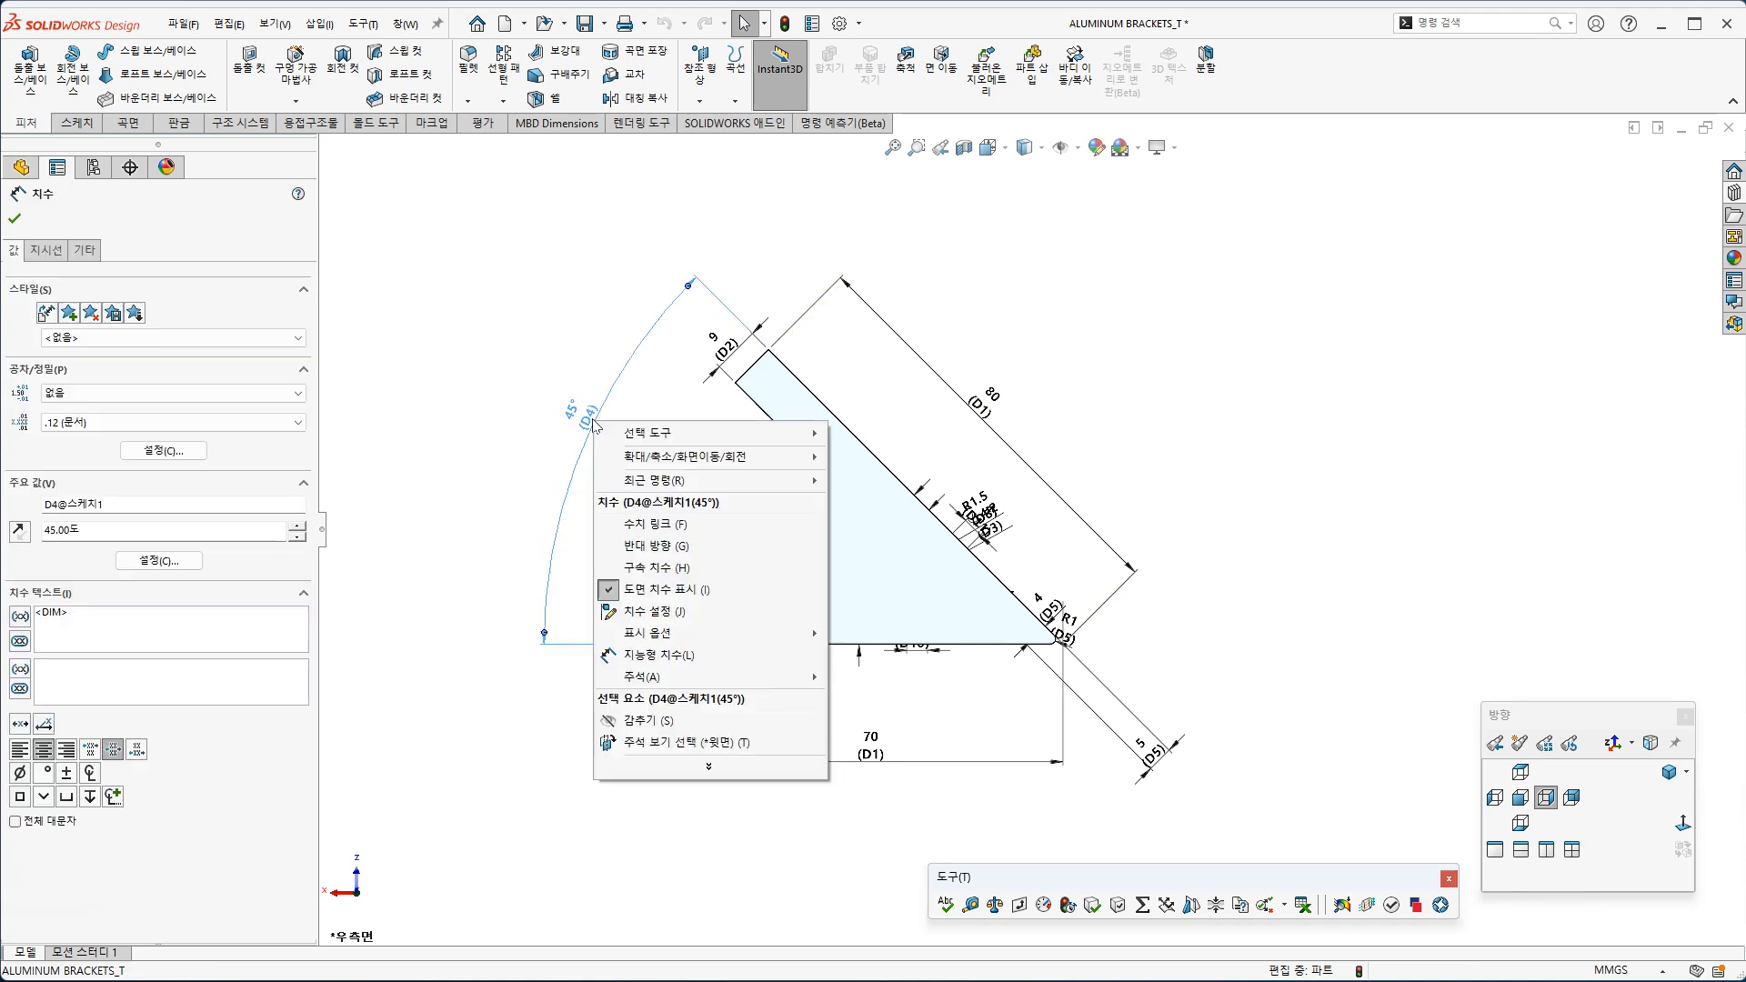
left_click(671, 612)
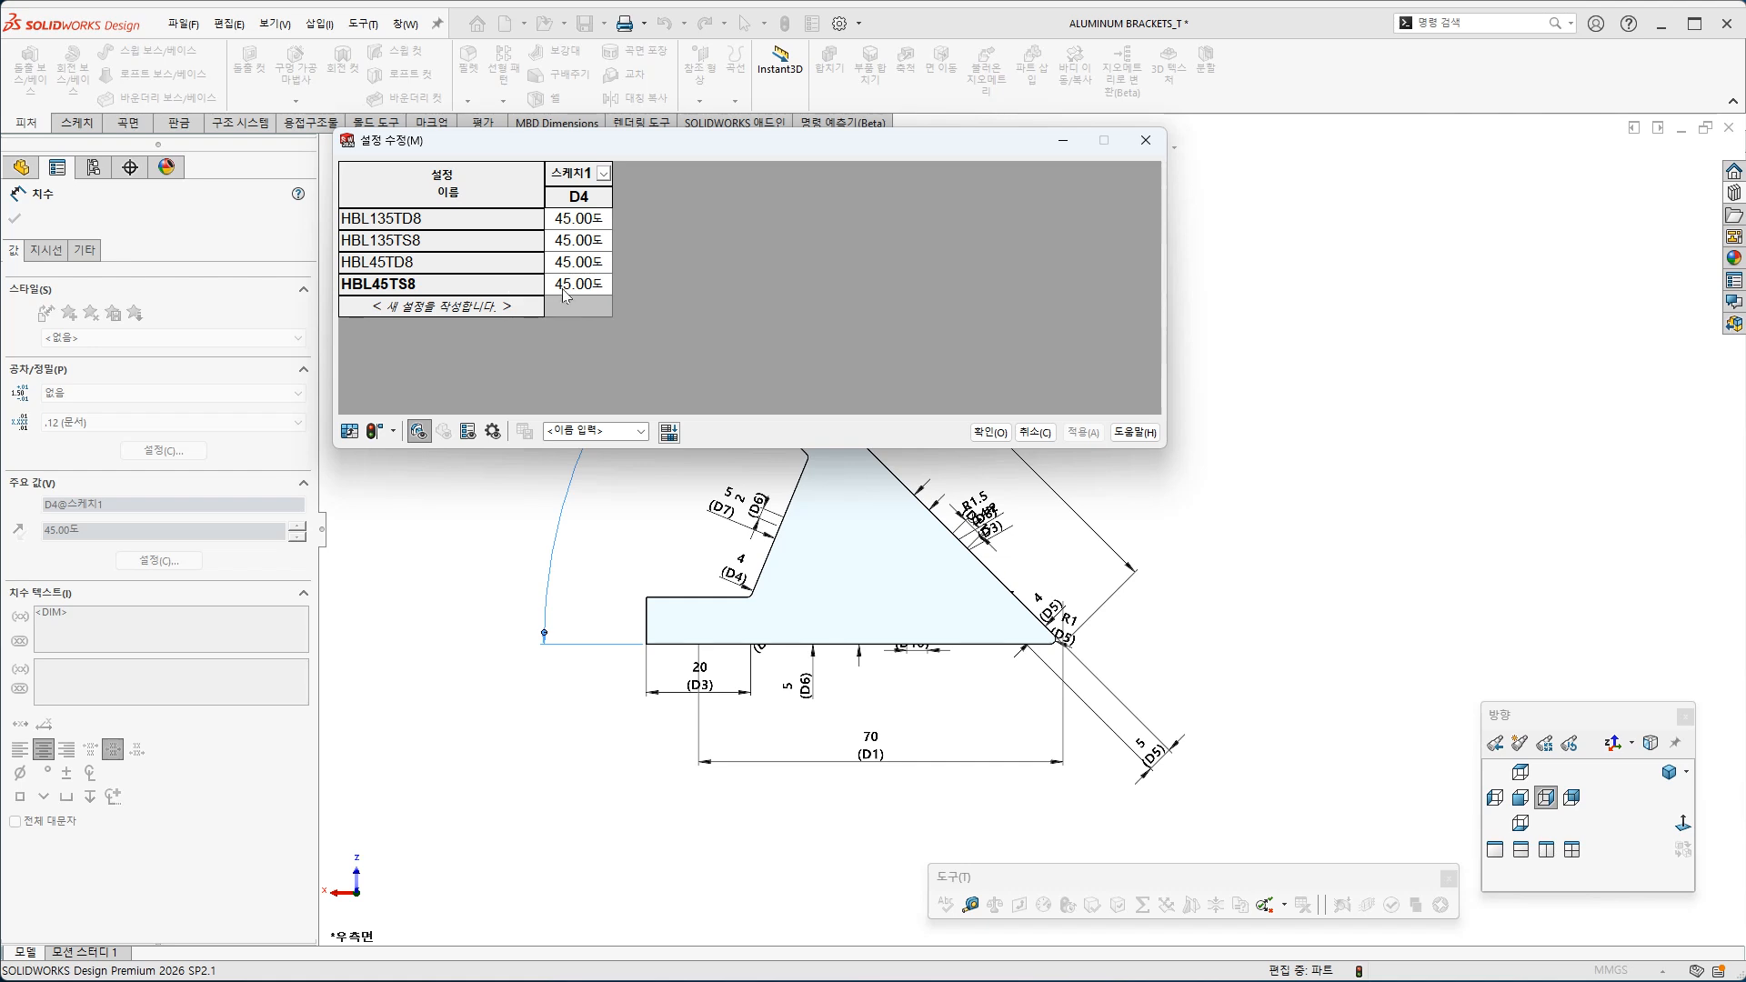
left_click(574, 218)
type("135")
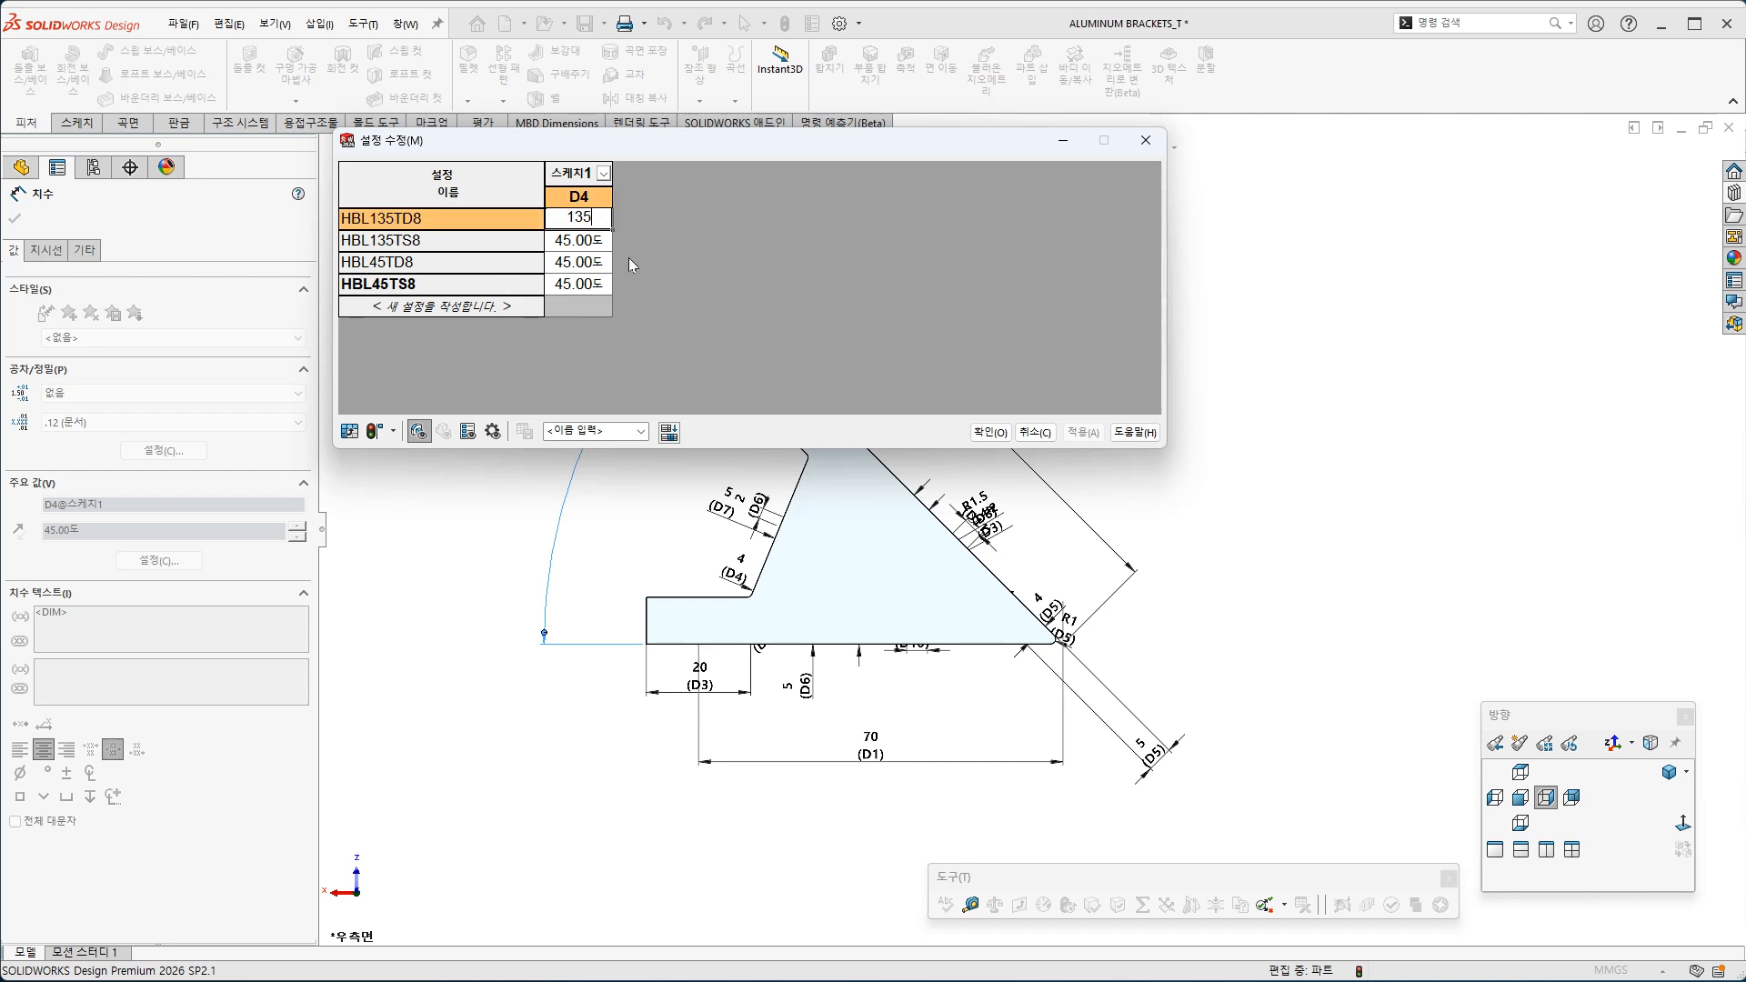
key("Return")
type("135")
key("Return")
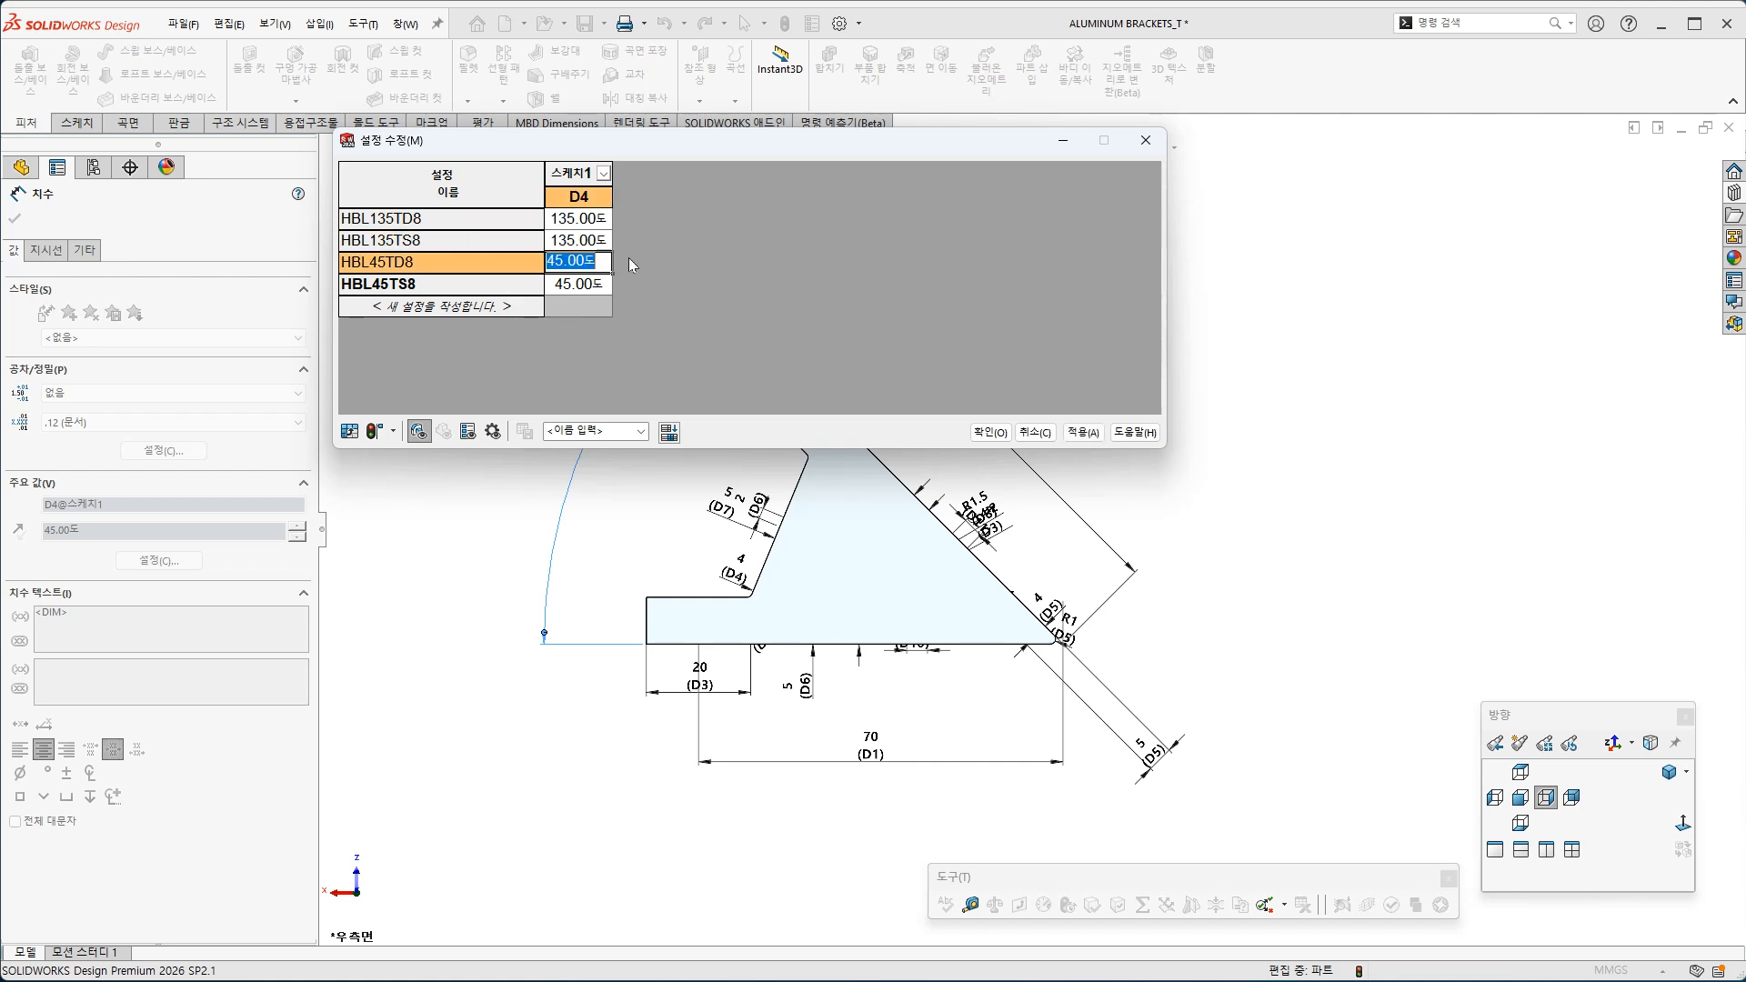
left_click(989, 432)
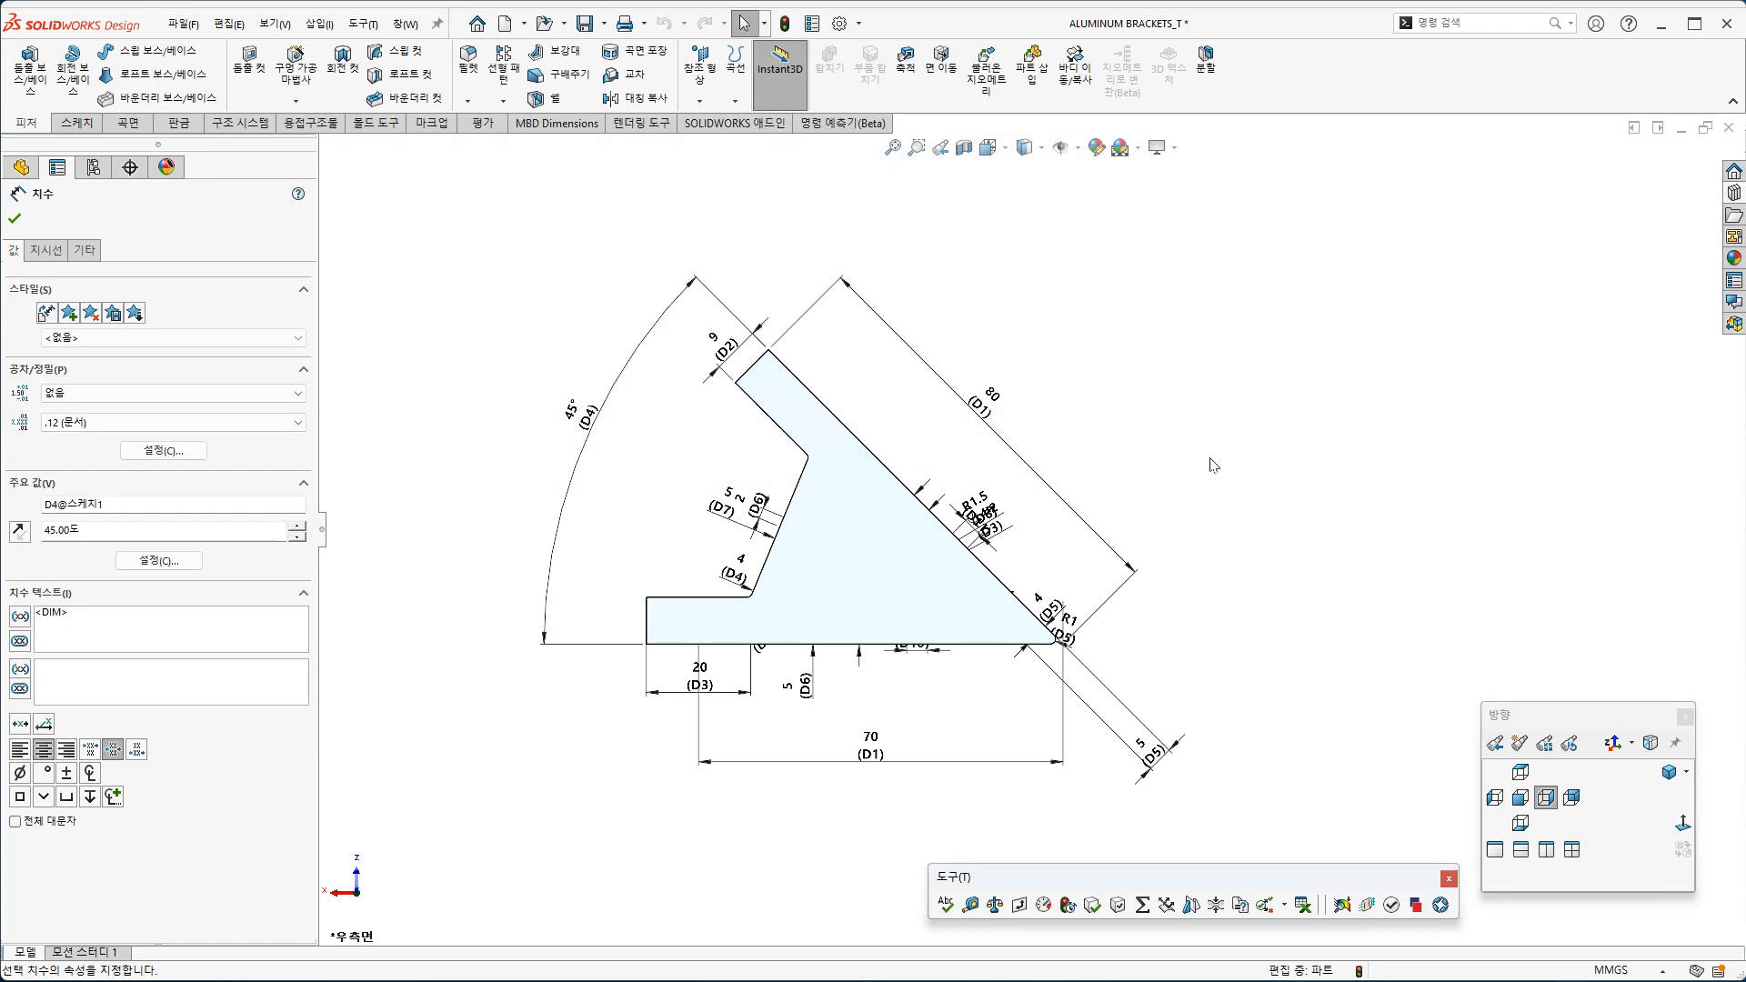
left_click(1212, 466)
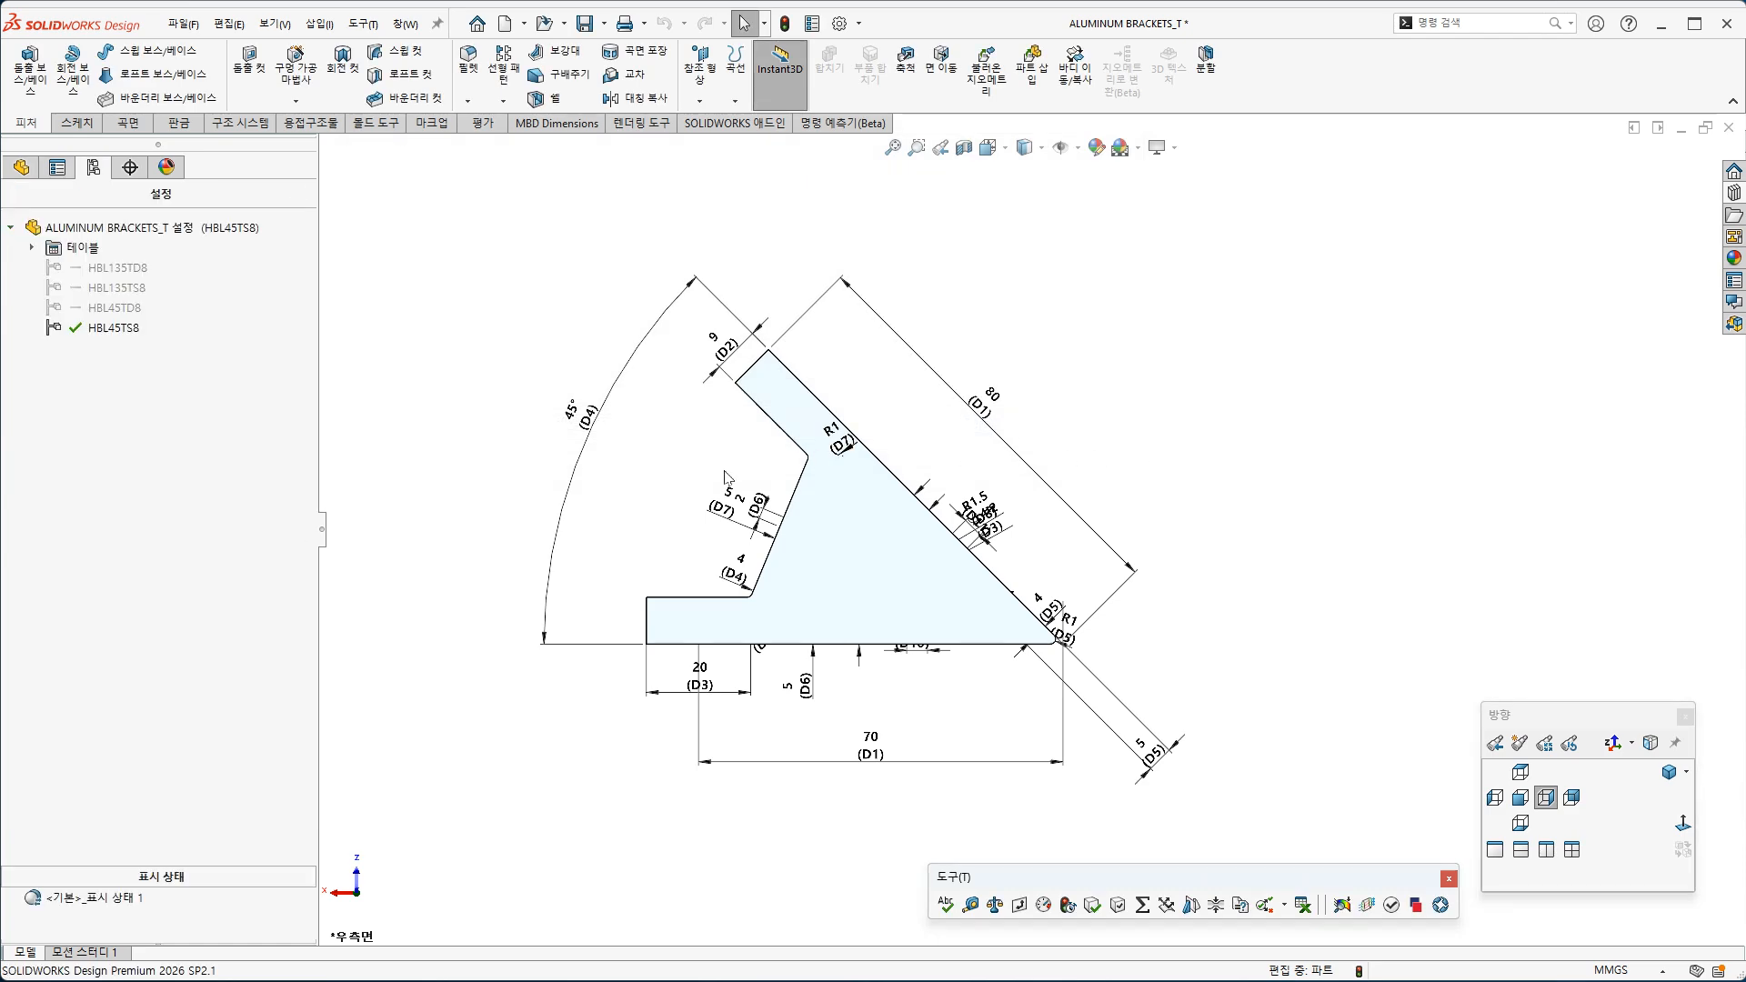
Examine in a 3D view which geometry the boss extrude, the hole and the two mirror features (대칭 복사) define
middle_click_drag(670, 450, 721, 571)
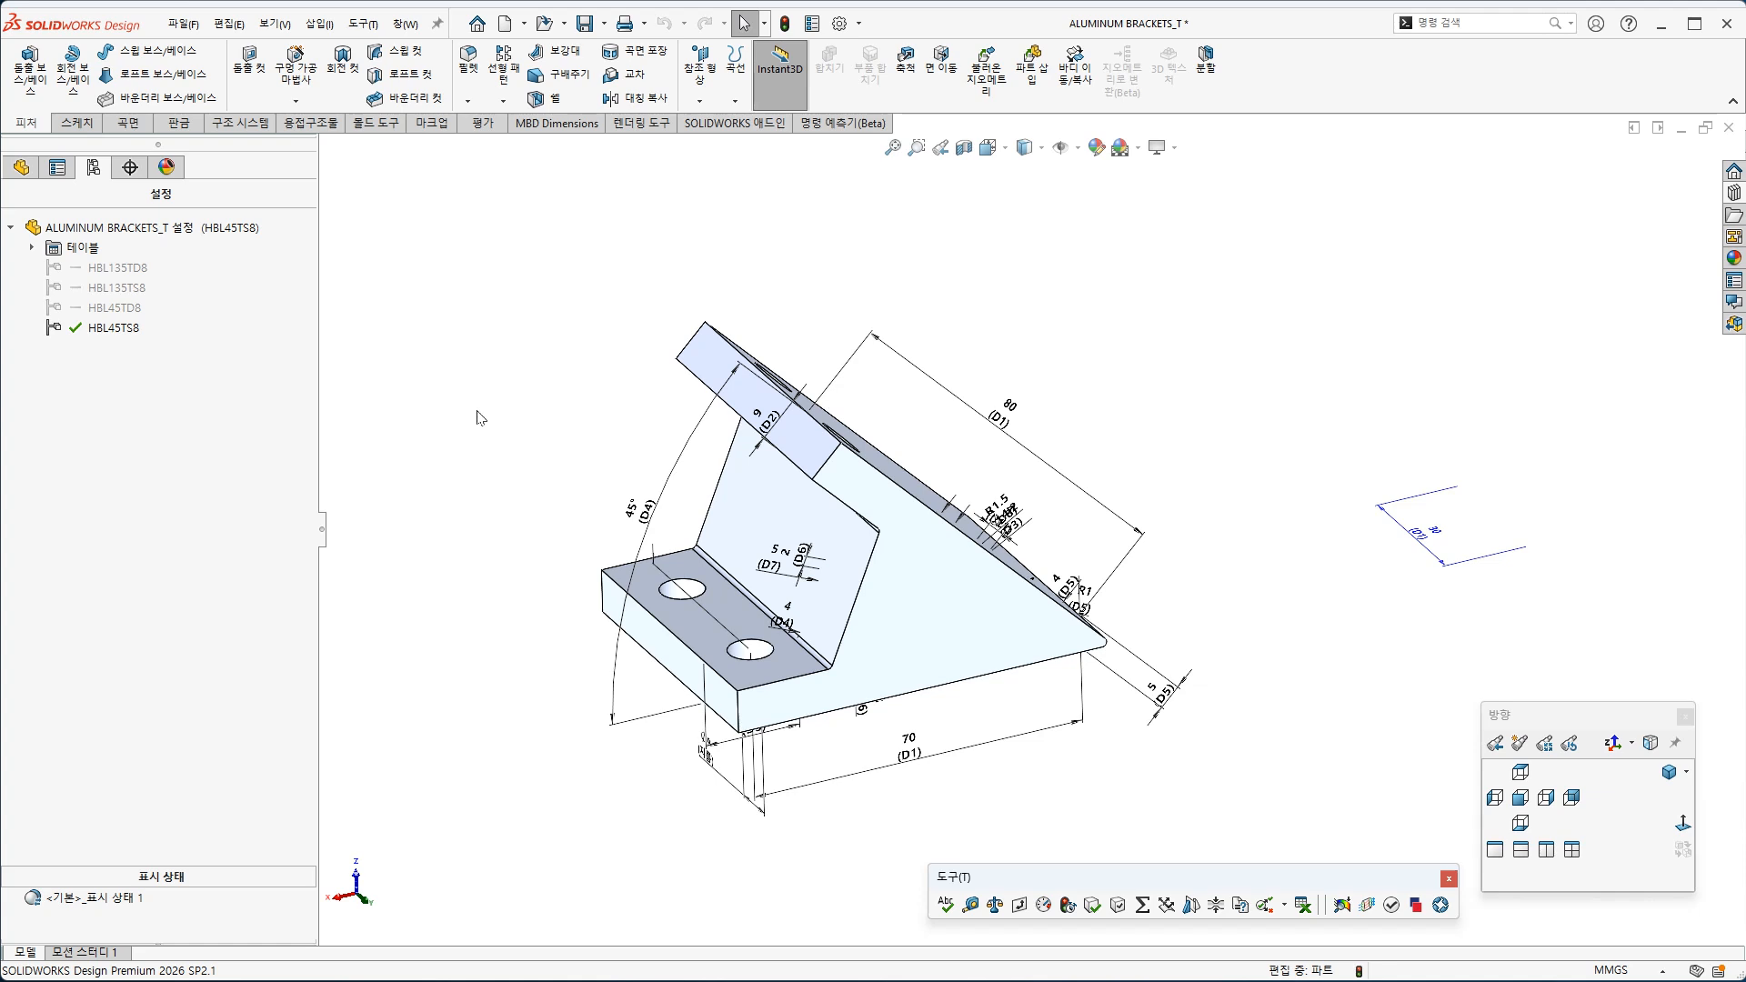
left_click(22, 167)
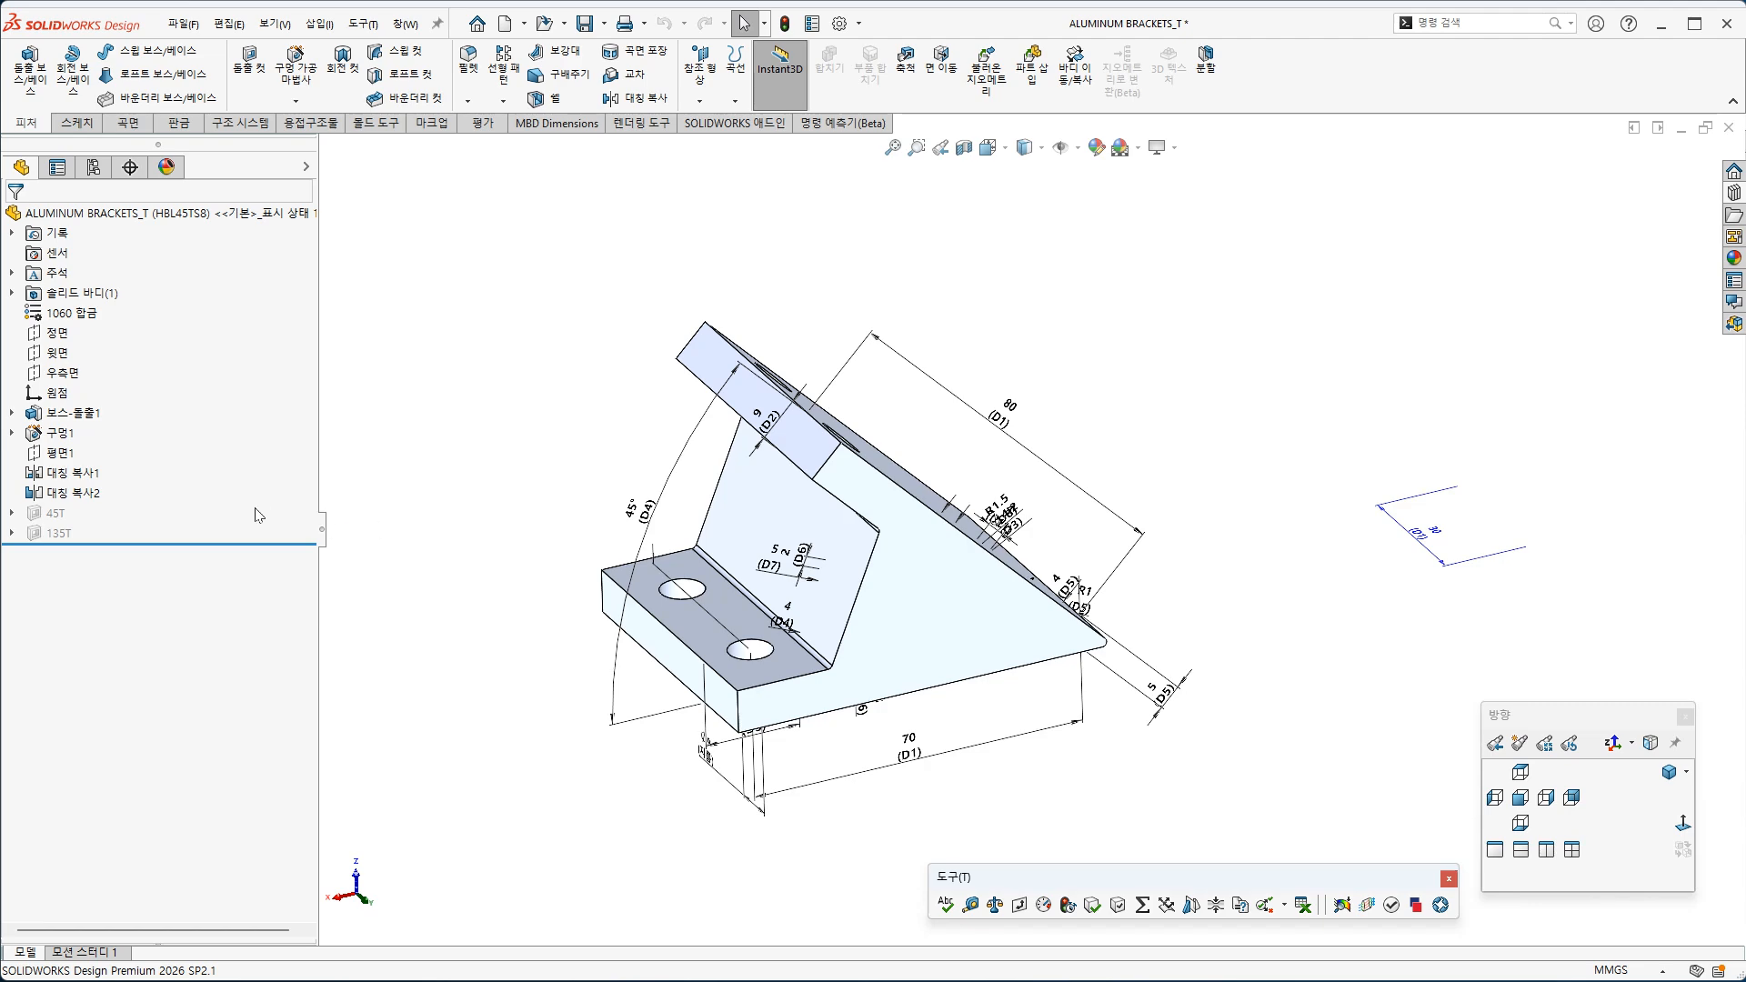
left_click(68, 412)
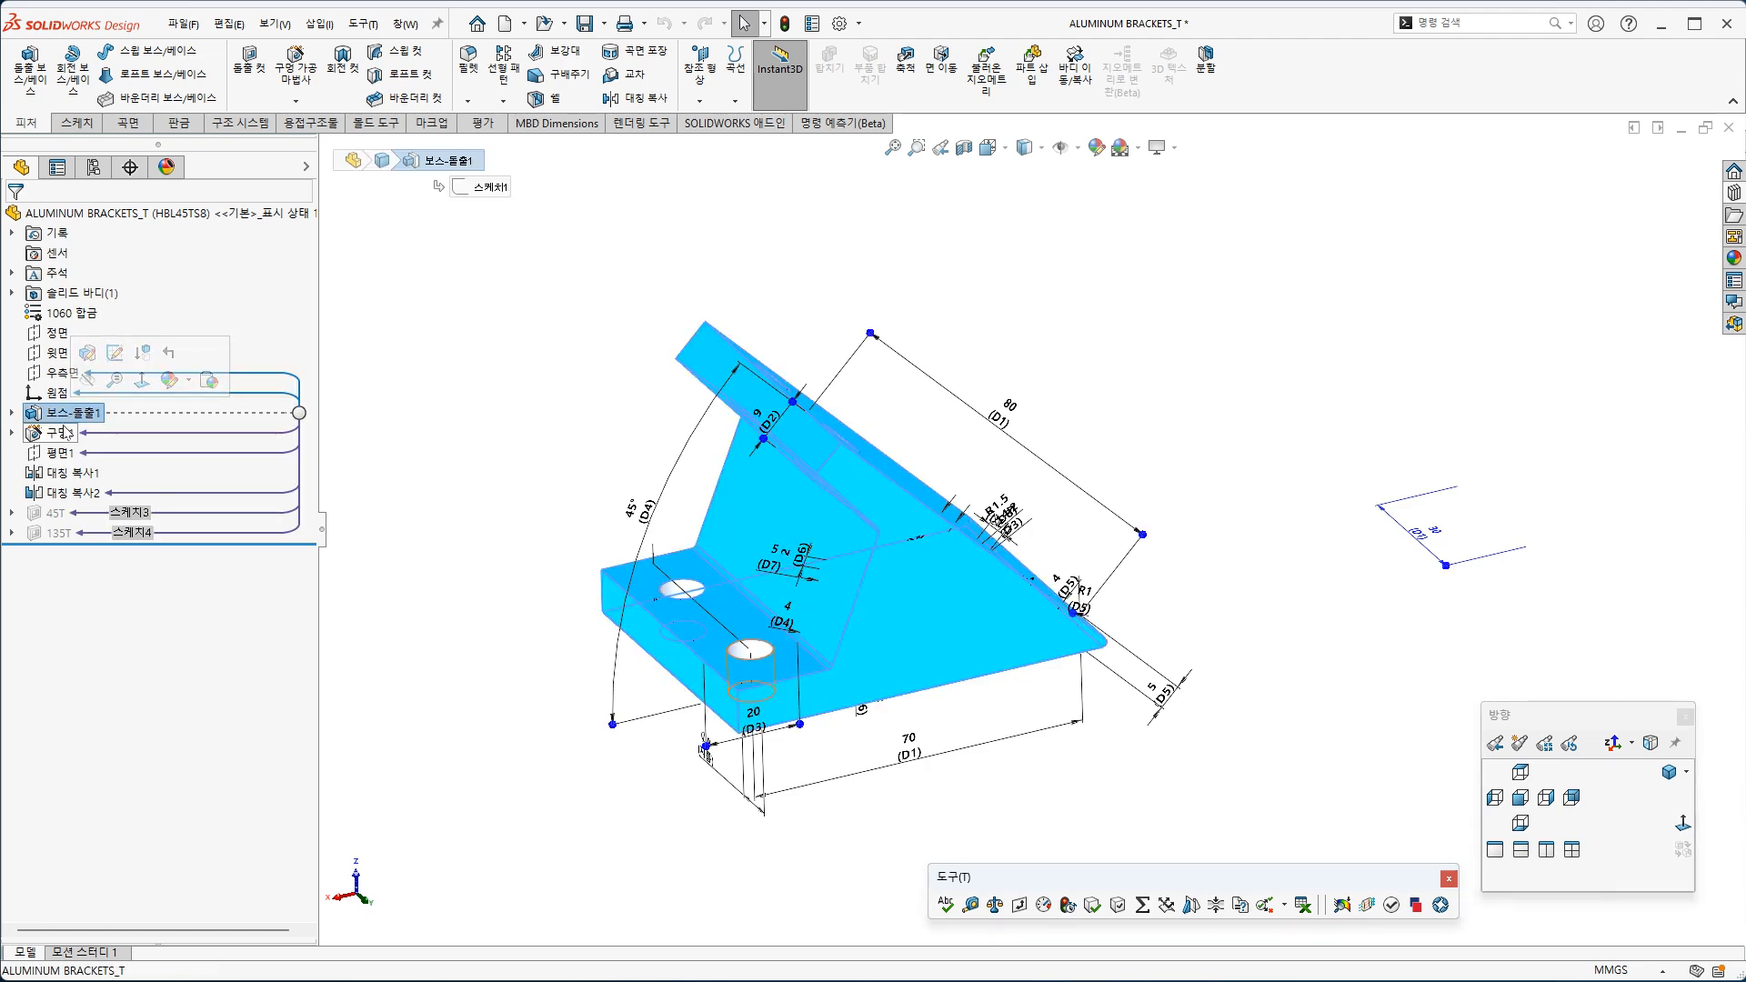
left_click(60, 433)
left_click(66, 472)
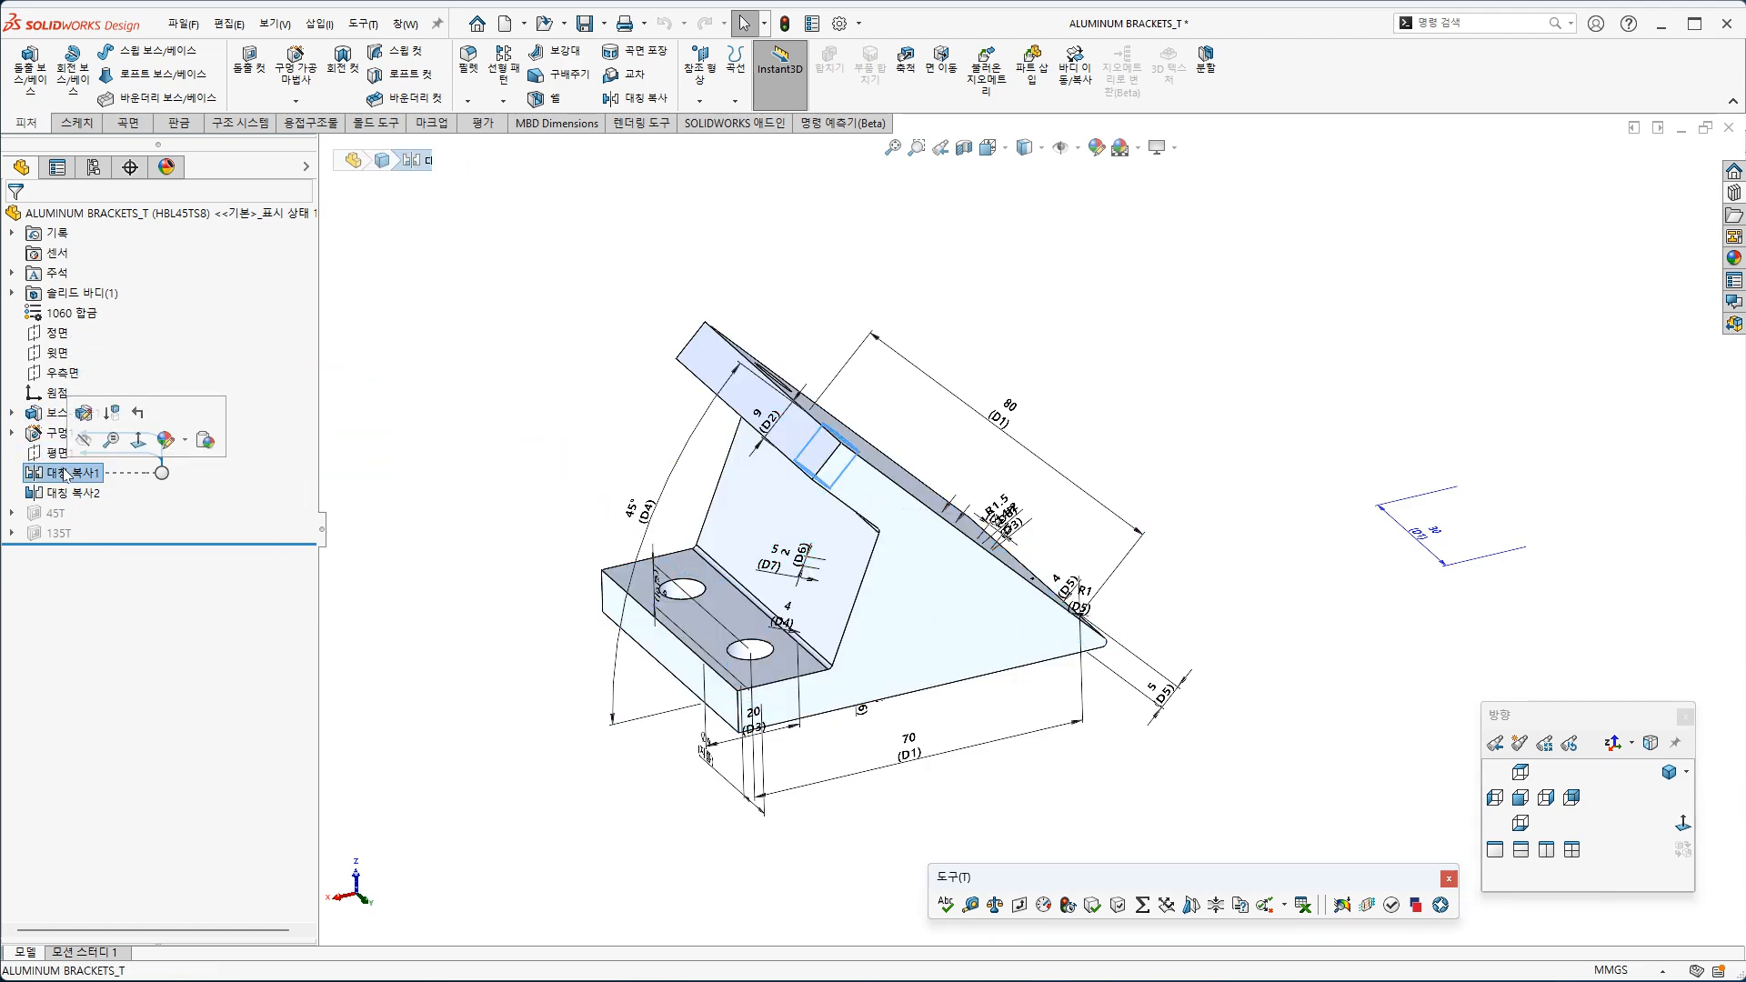
middle_click_drag(475, 613, 510, 596)
left_click(80, 494)
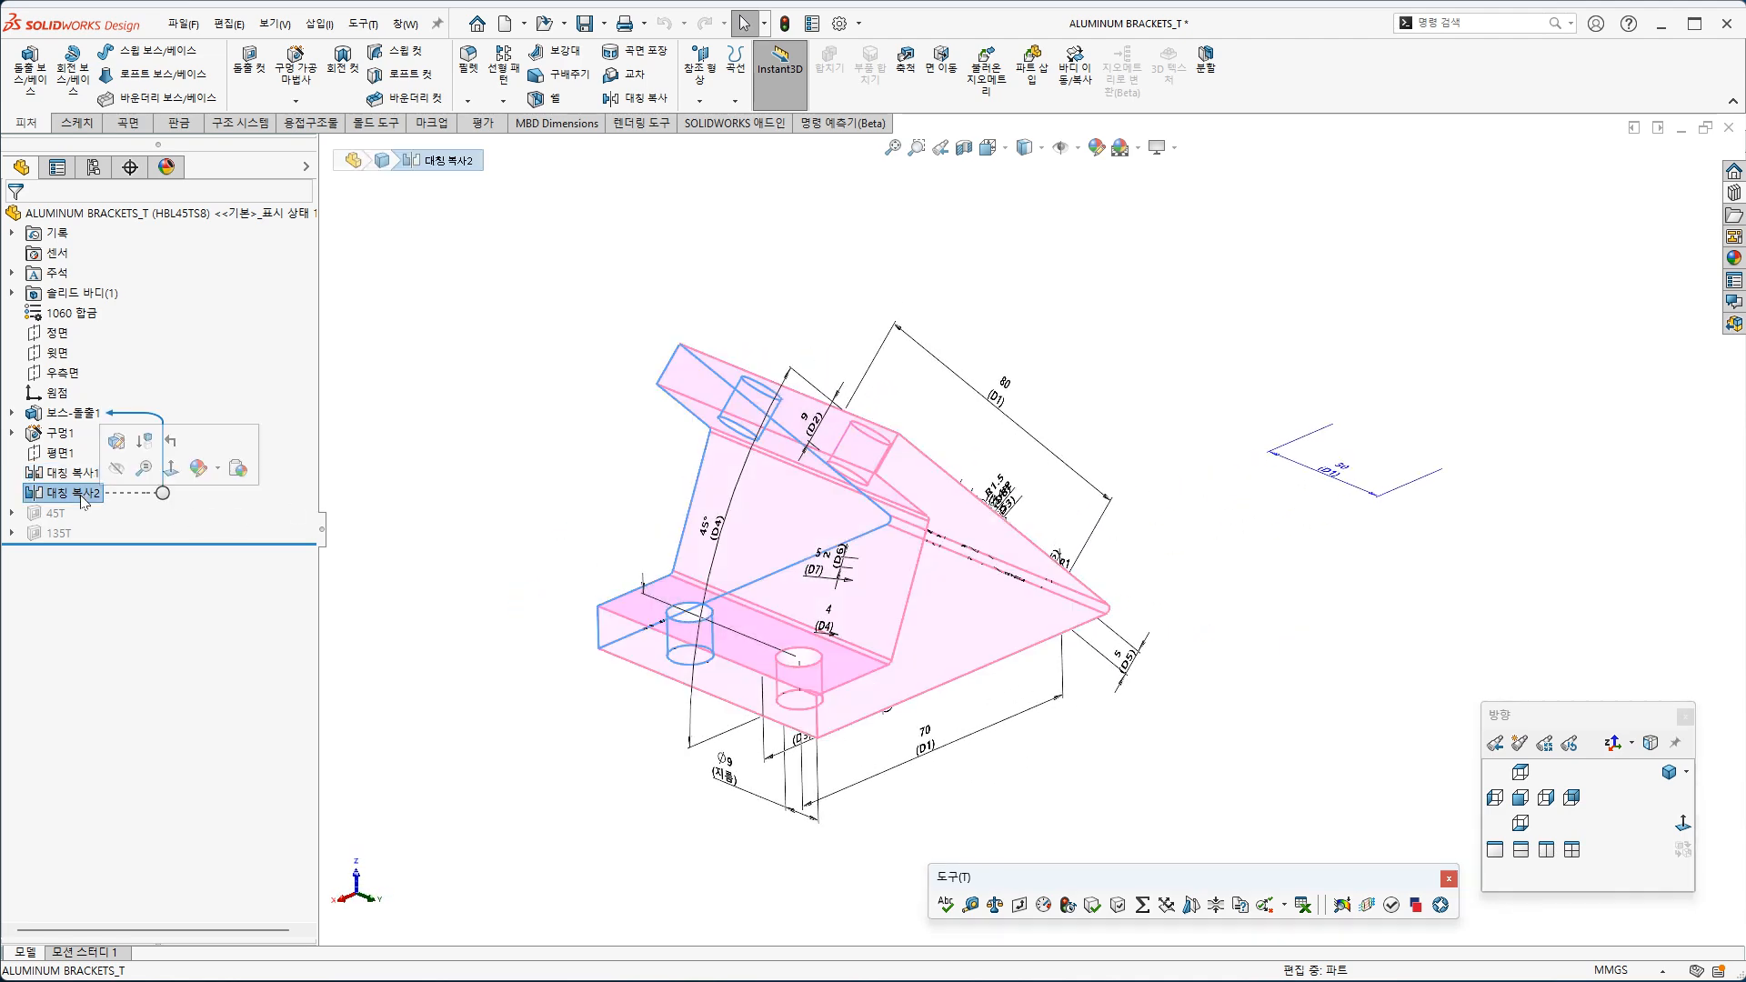
Configure the second mirror feature (대칭 복사2) as suppressed in HBL45TS8 and HBL135TS8
right_click(83, 498)
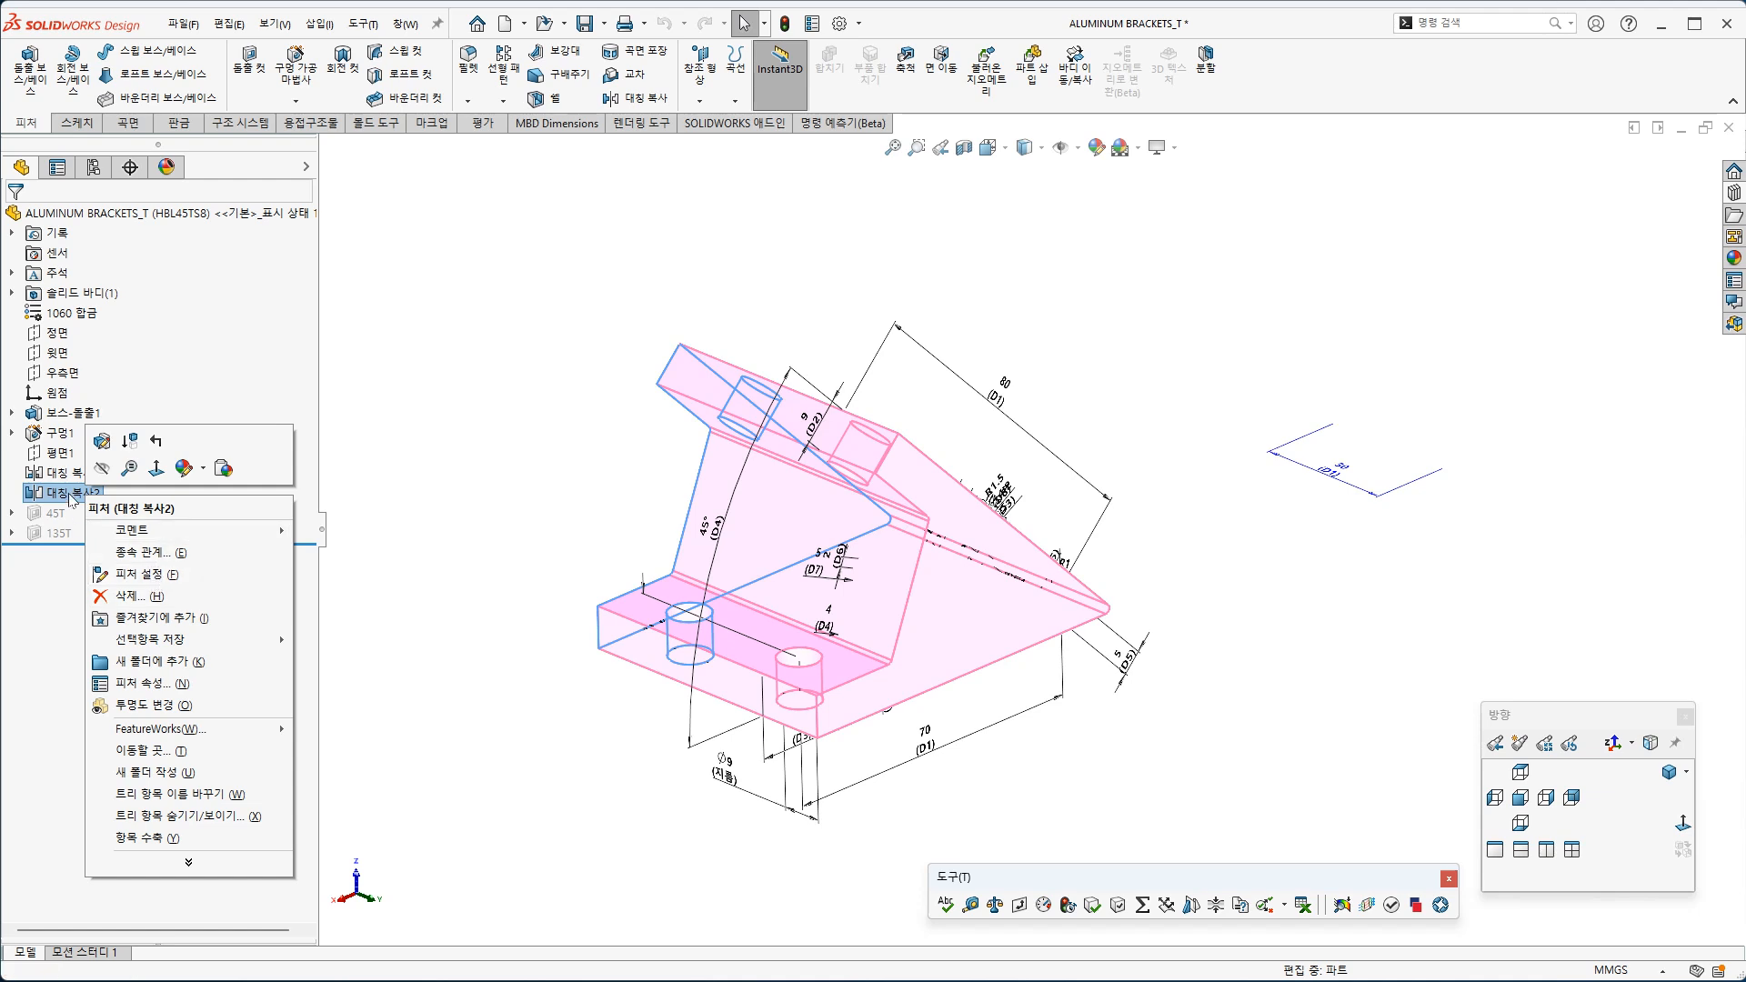
left_click(175, 586)
scroll(664, 276, "up", 5, "ctrl")
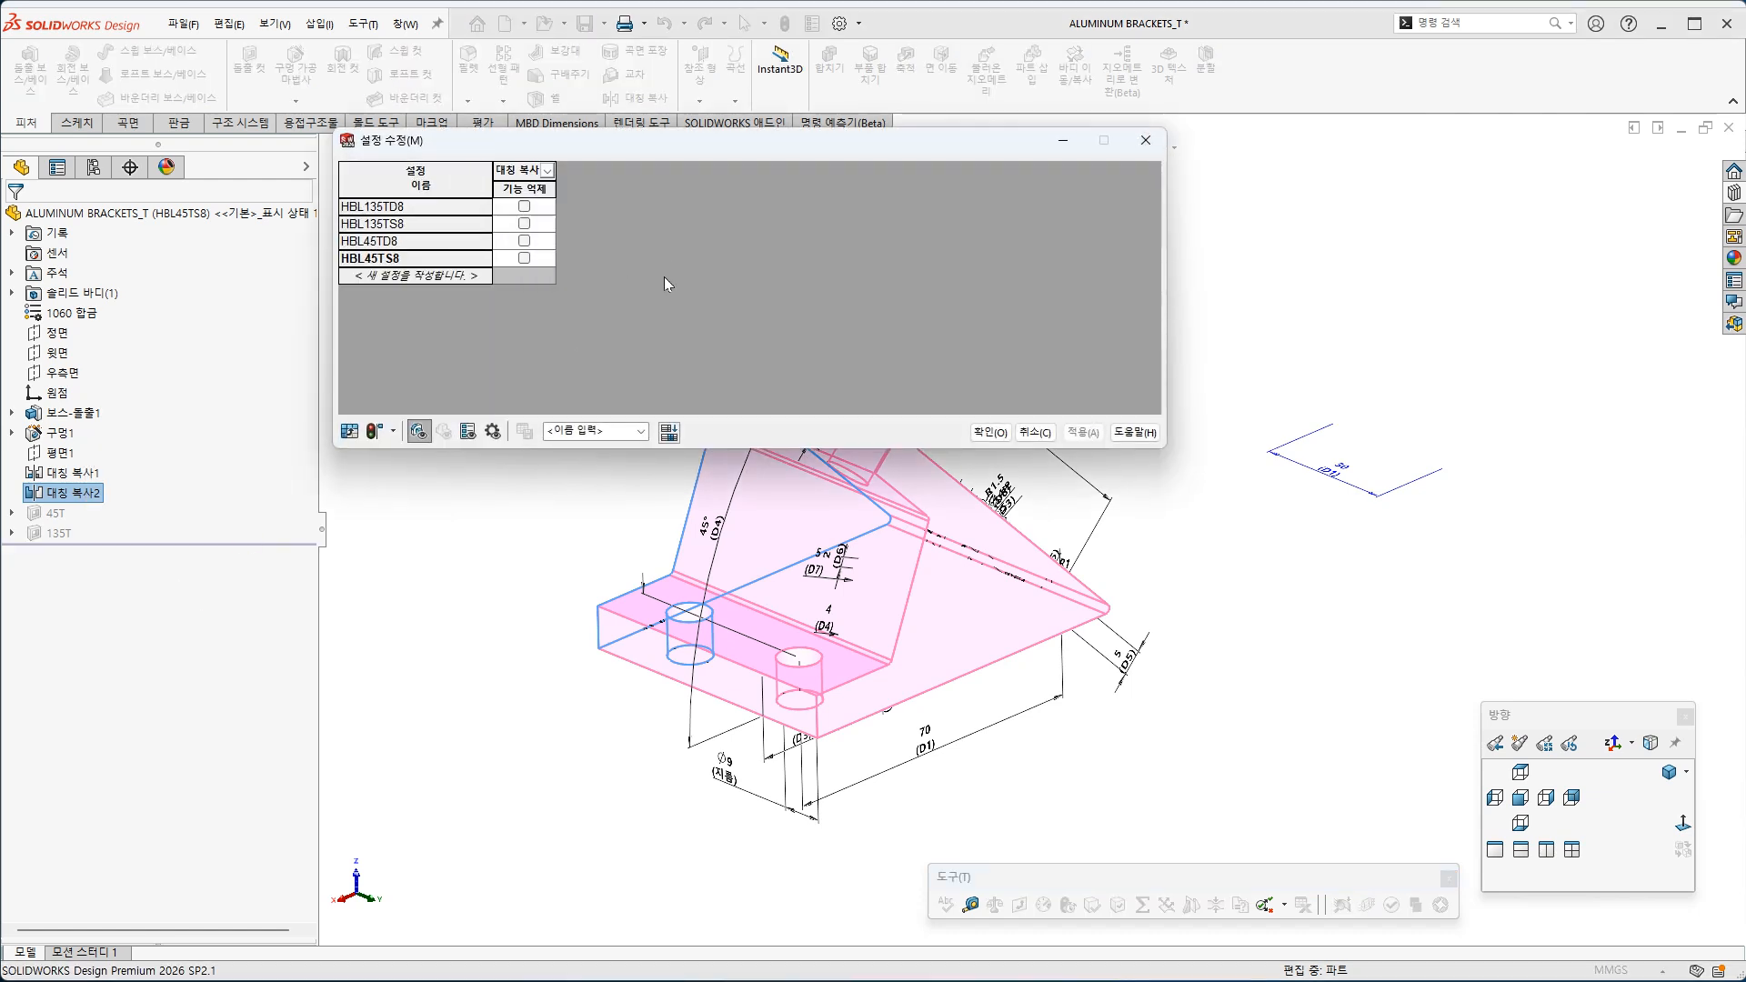
left_click_drag(756, 153, 956, 155)
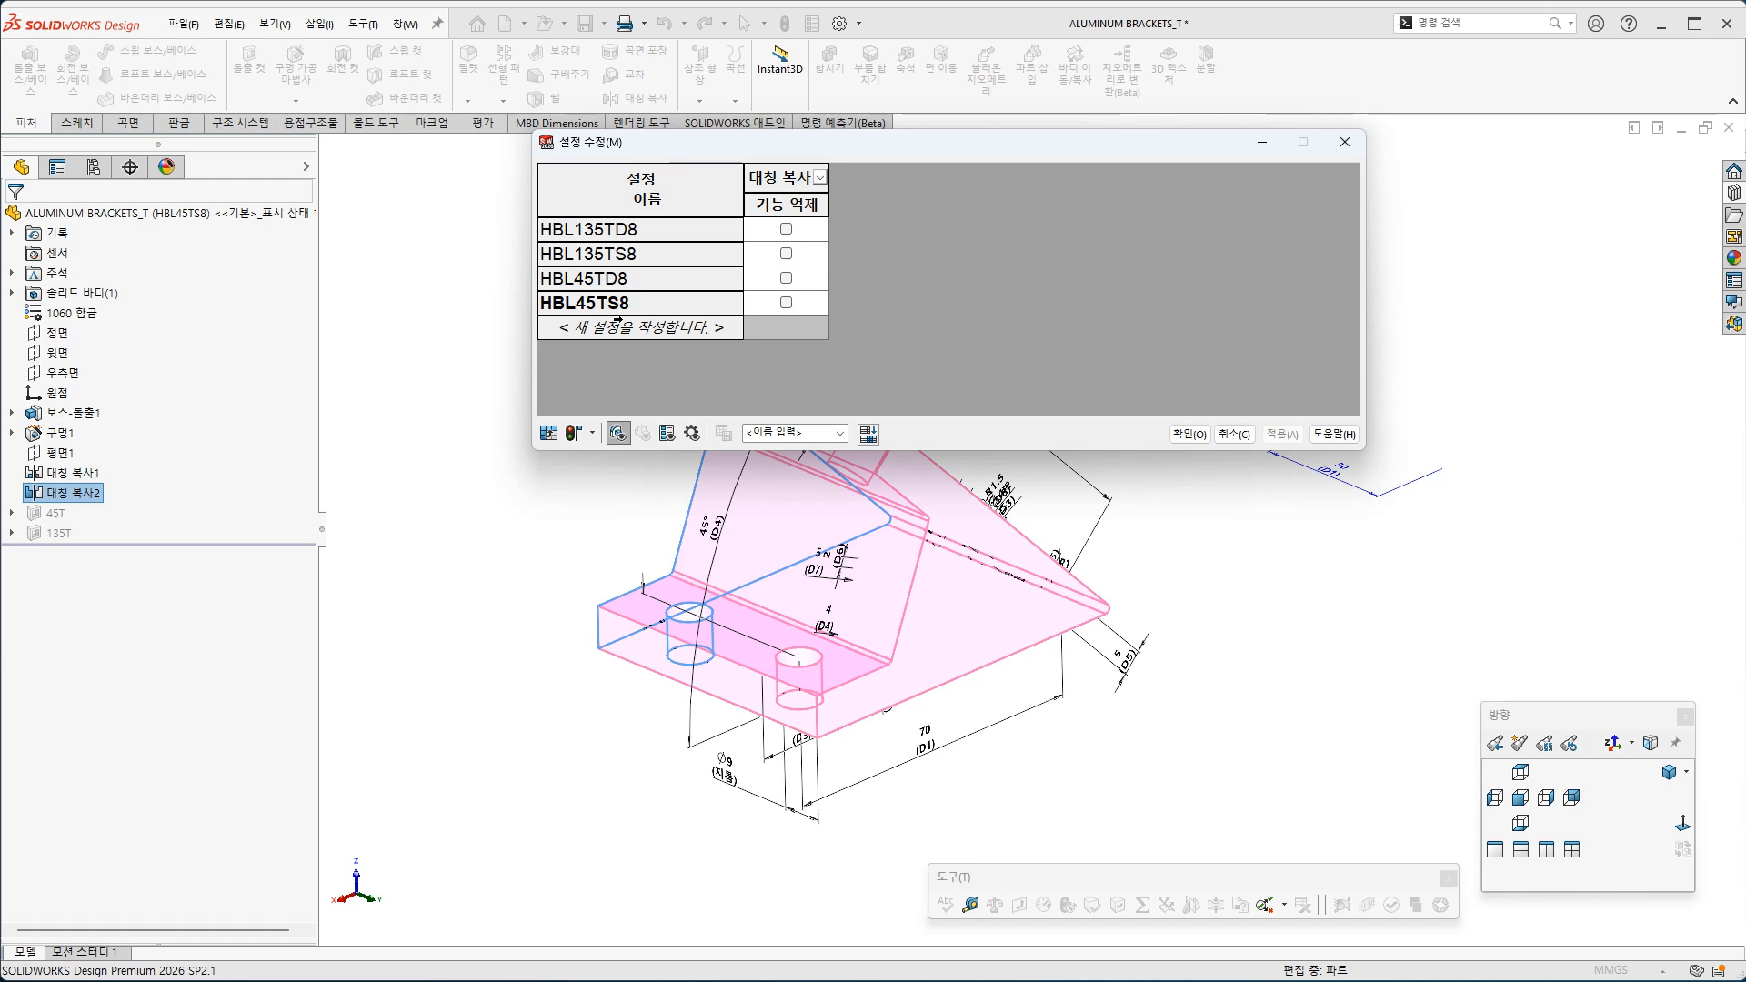
left_click(787, 303)
left_click(786, 254)
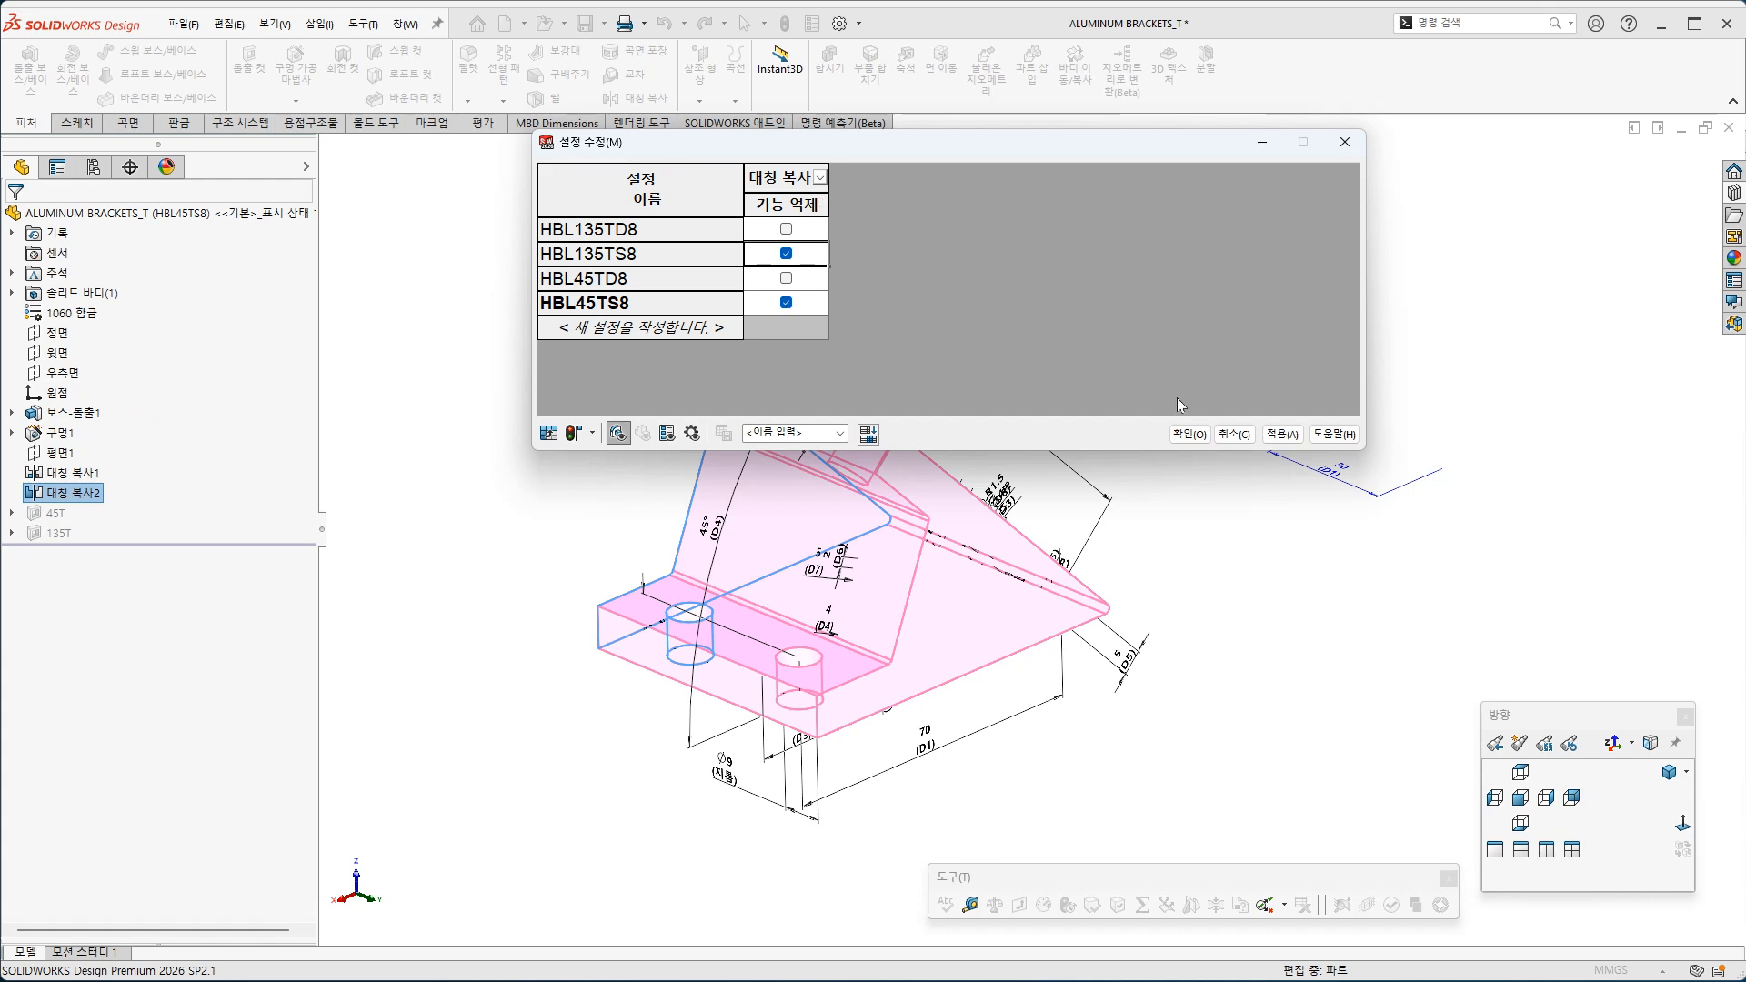
left_click(1188, 434)
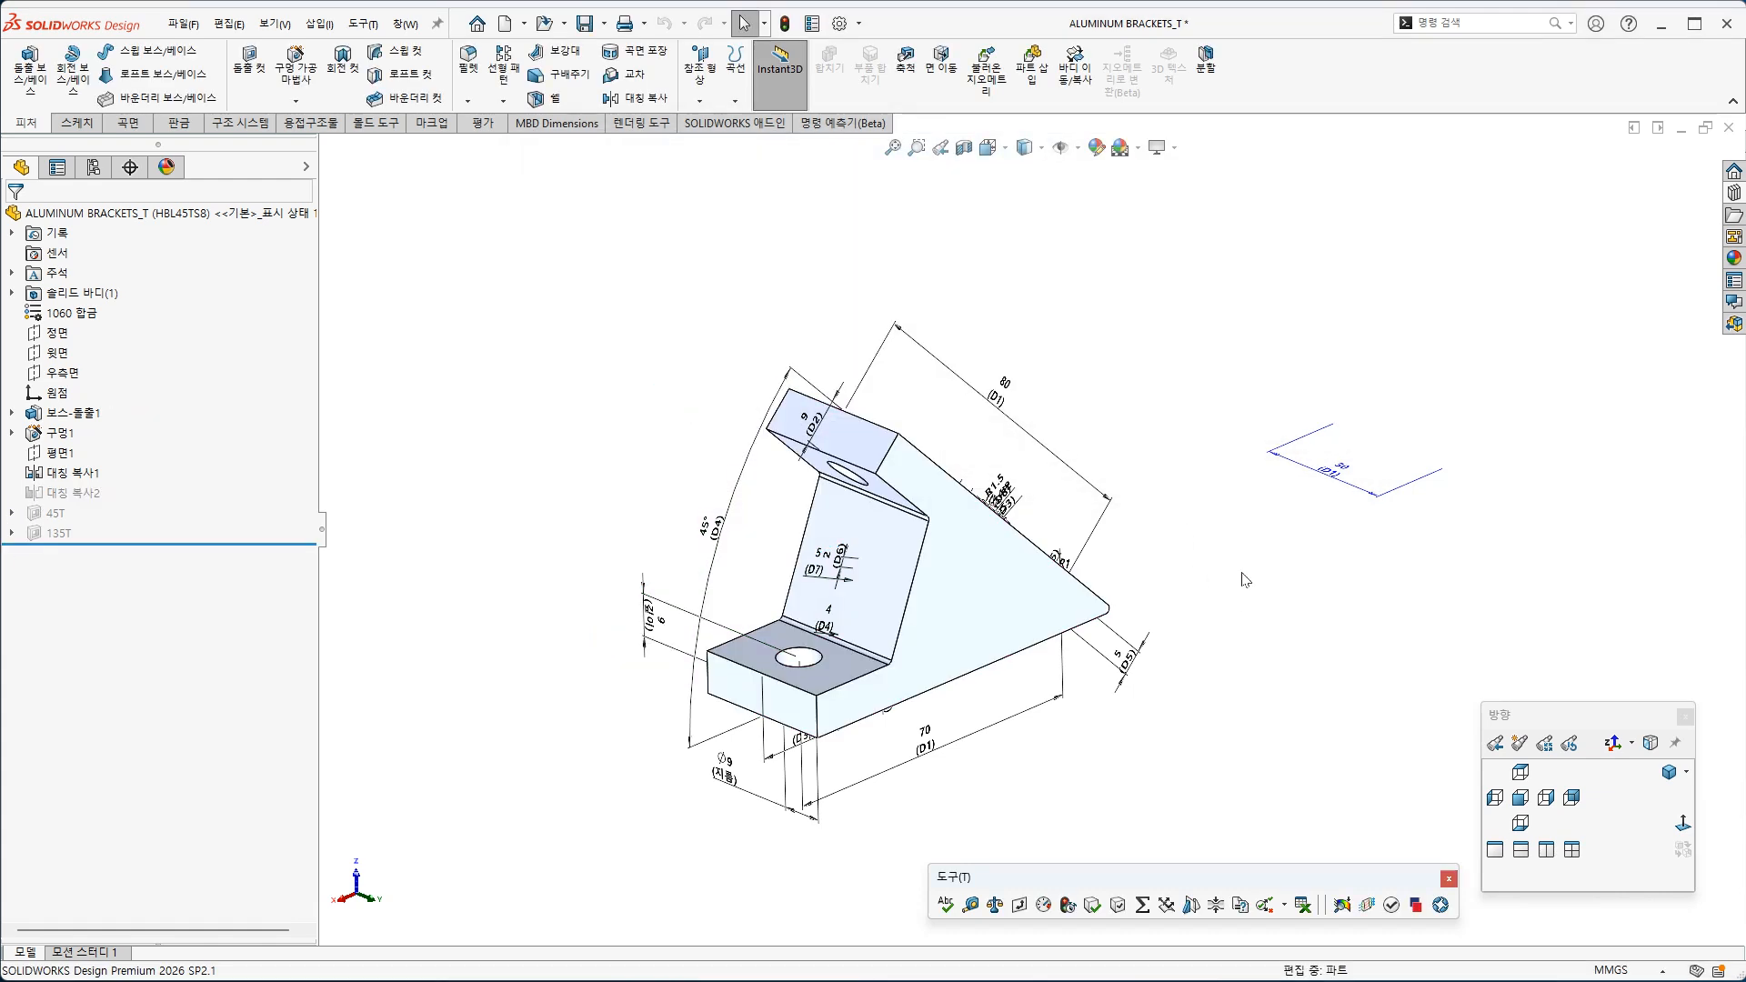
Configure the 45T feature as unsuppressed in HBL45TS8 and HBL45TD8
right_click(56, 520)
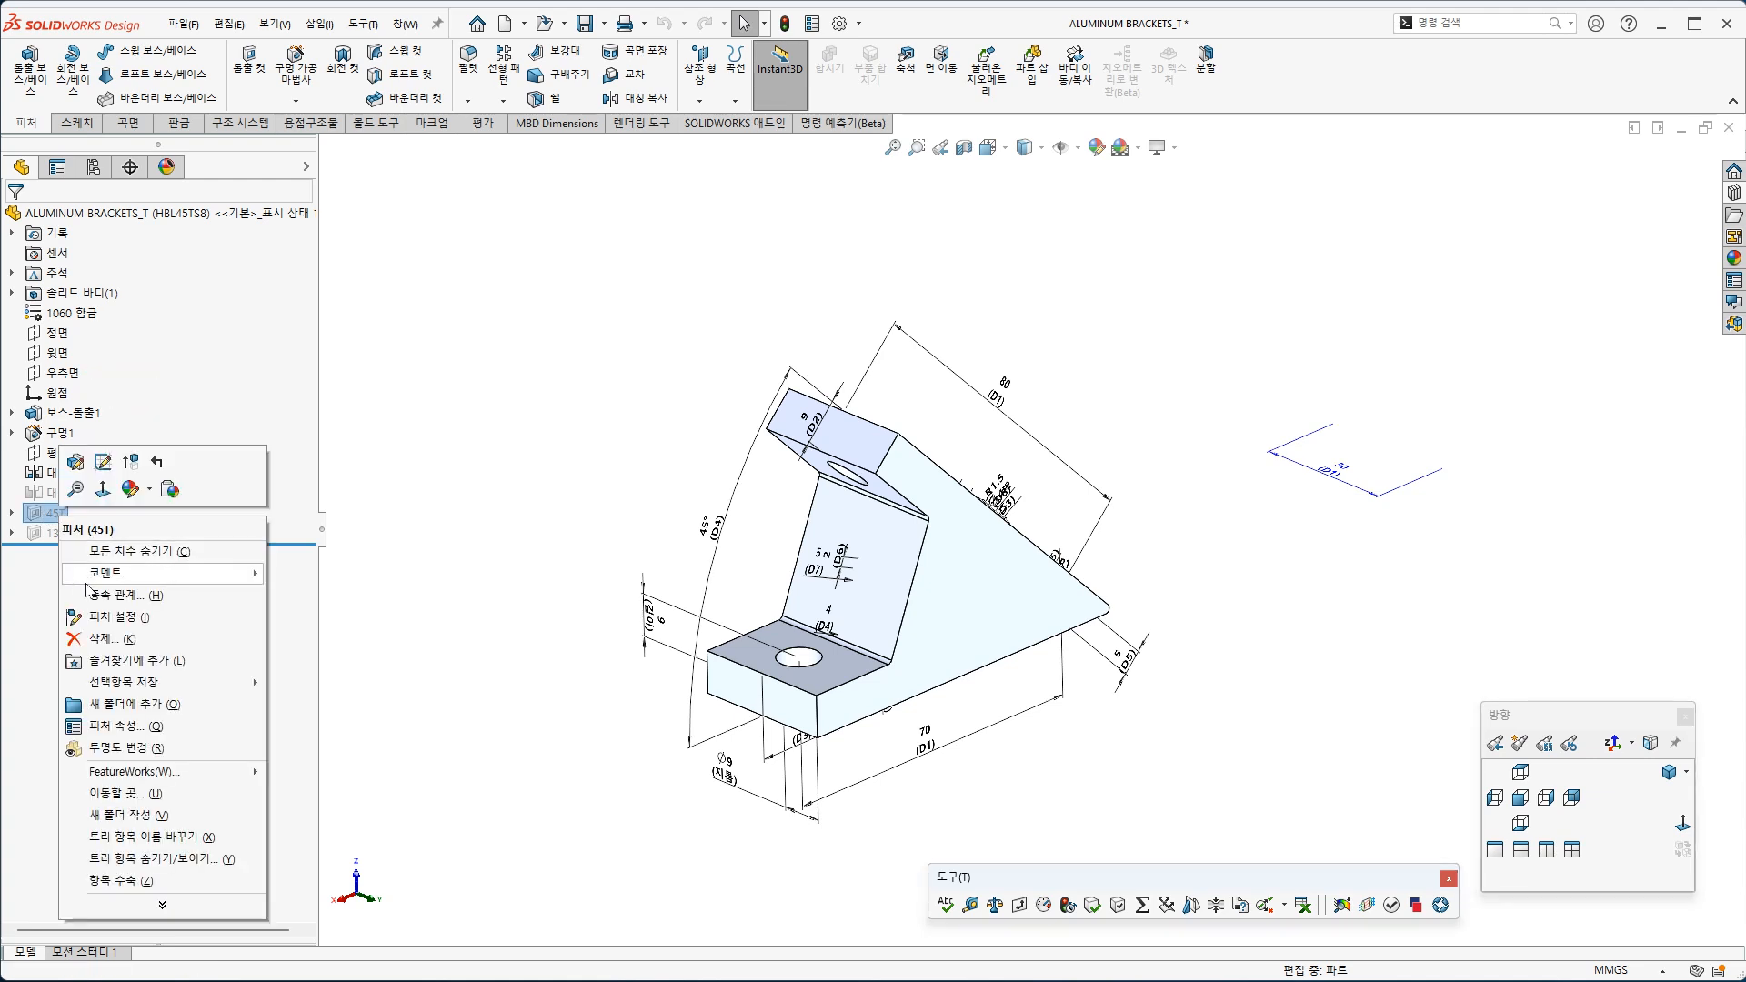
left_click(122, 619)
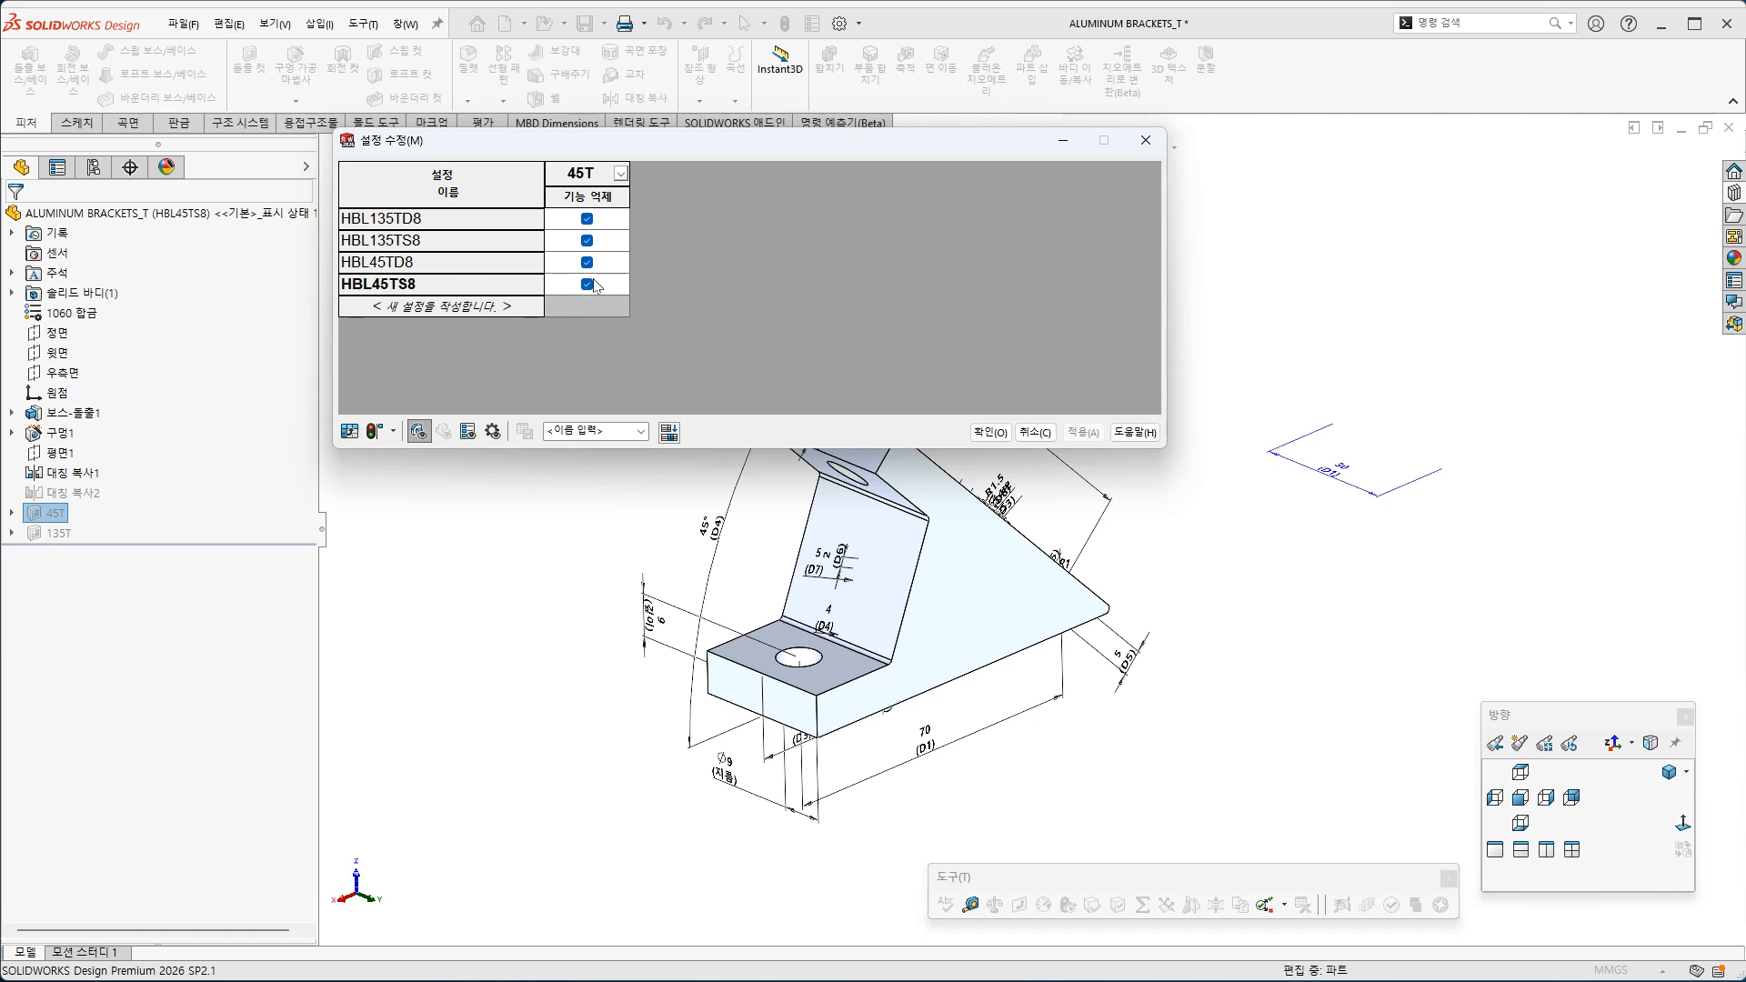
left_click(587, 284)
left_click(586, 262)
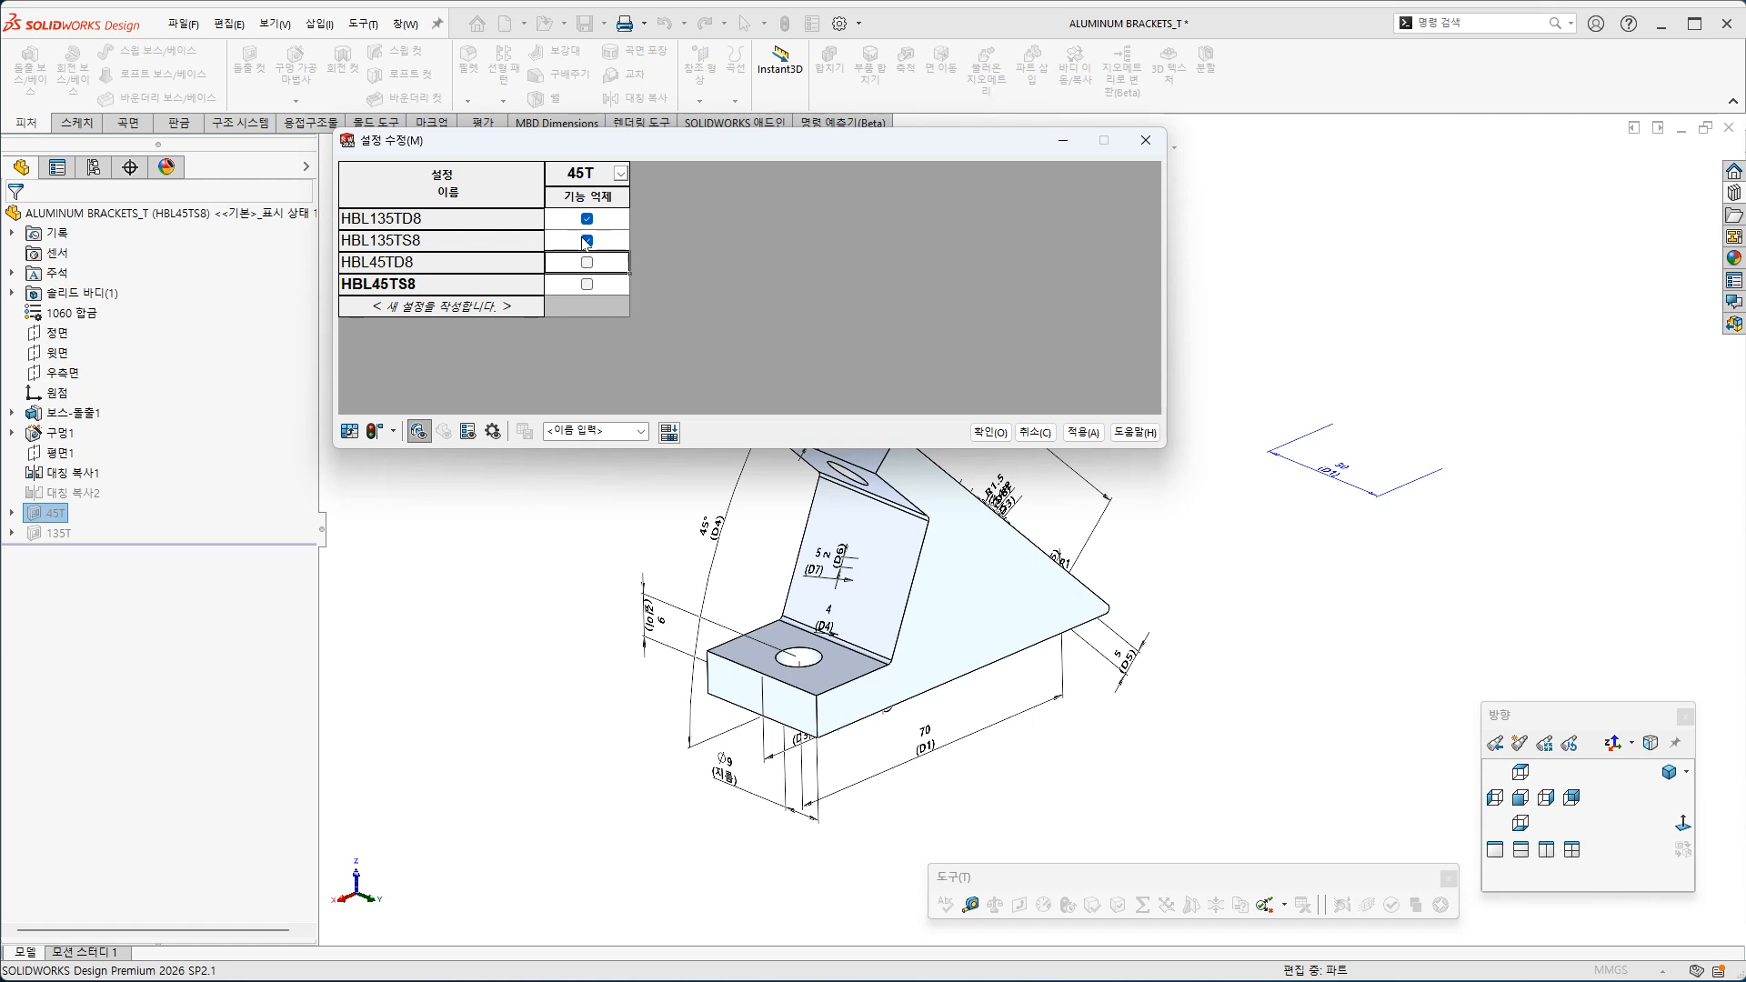
left_click(991, 432)
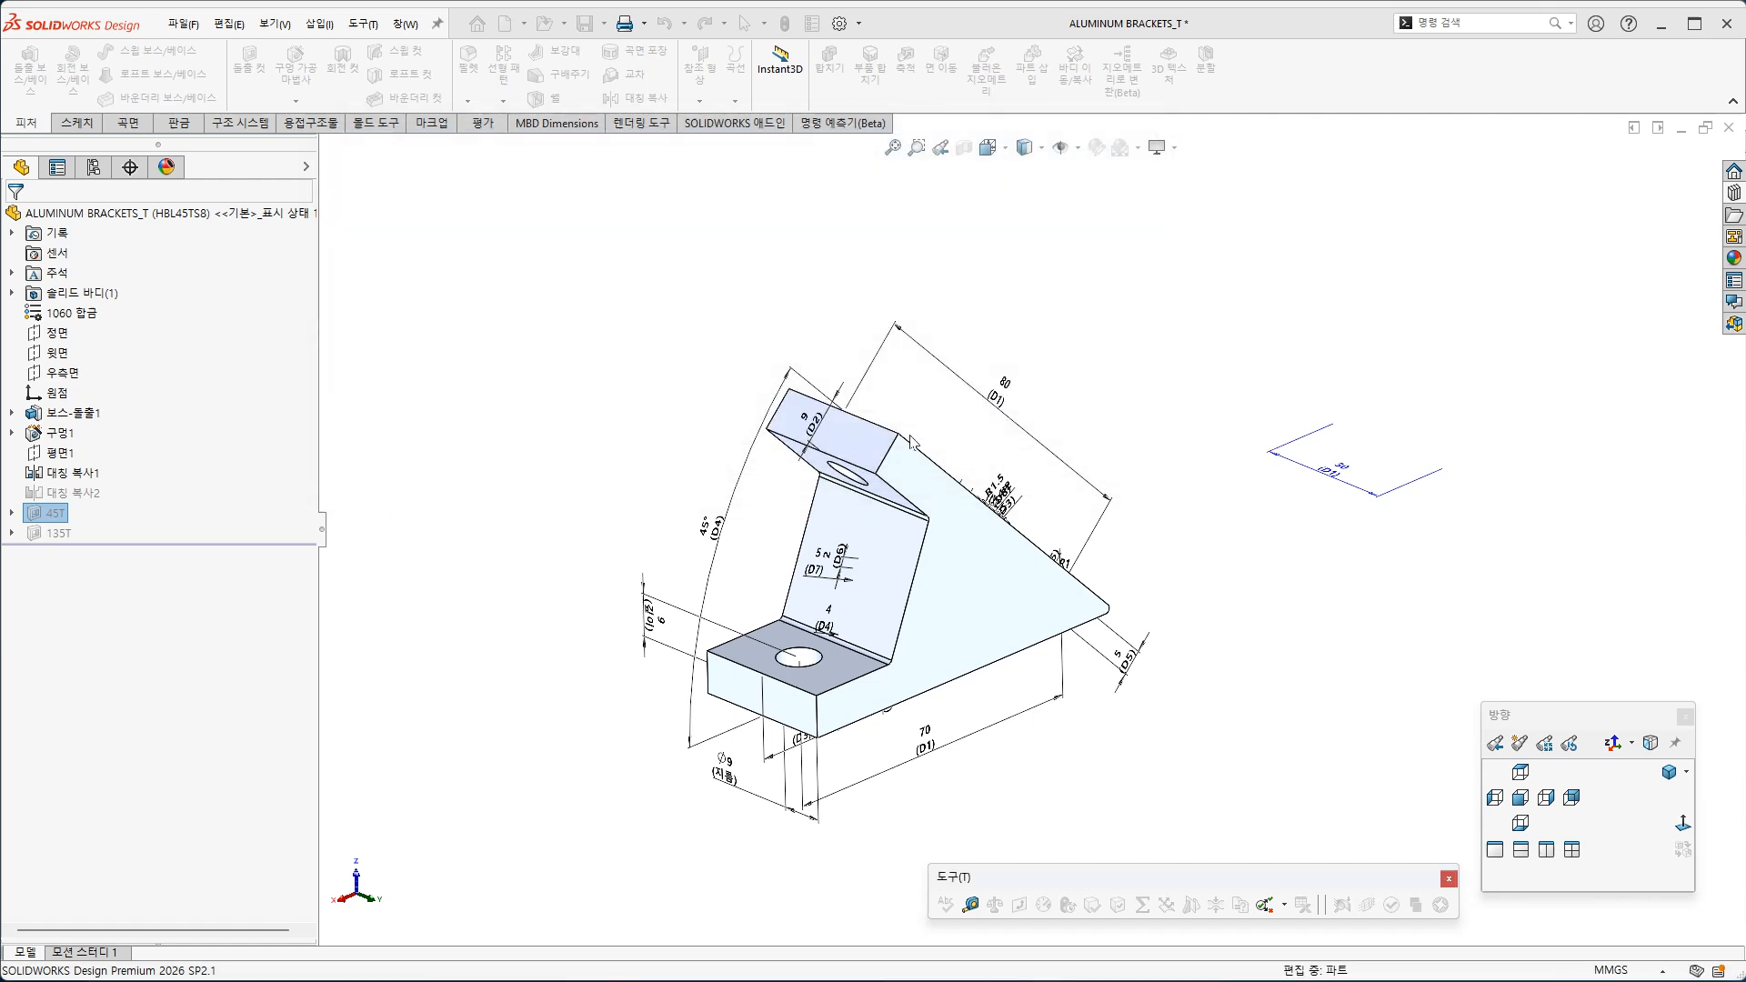
Configure the 135T feature as unsuppressed in HBL135TS8 and HBL135TD8
right_click(60, 536)
left_click(113, 638)
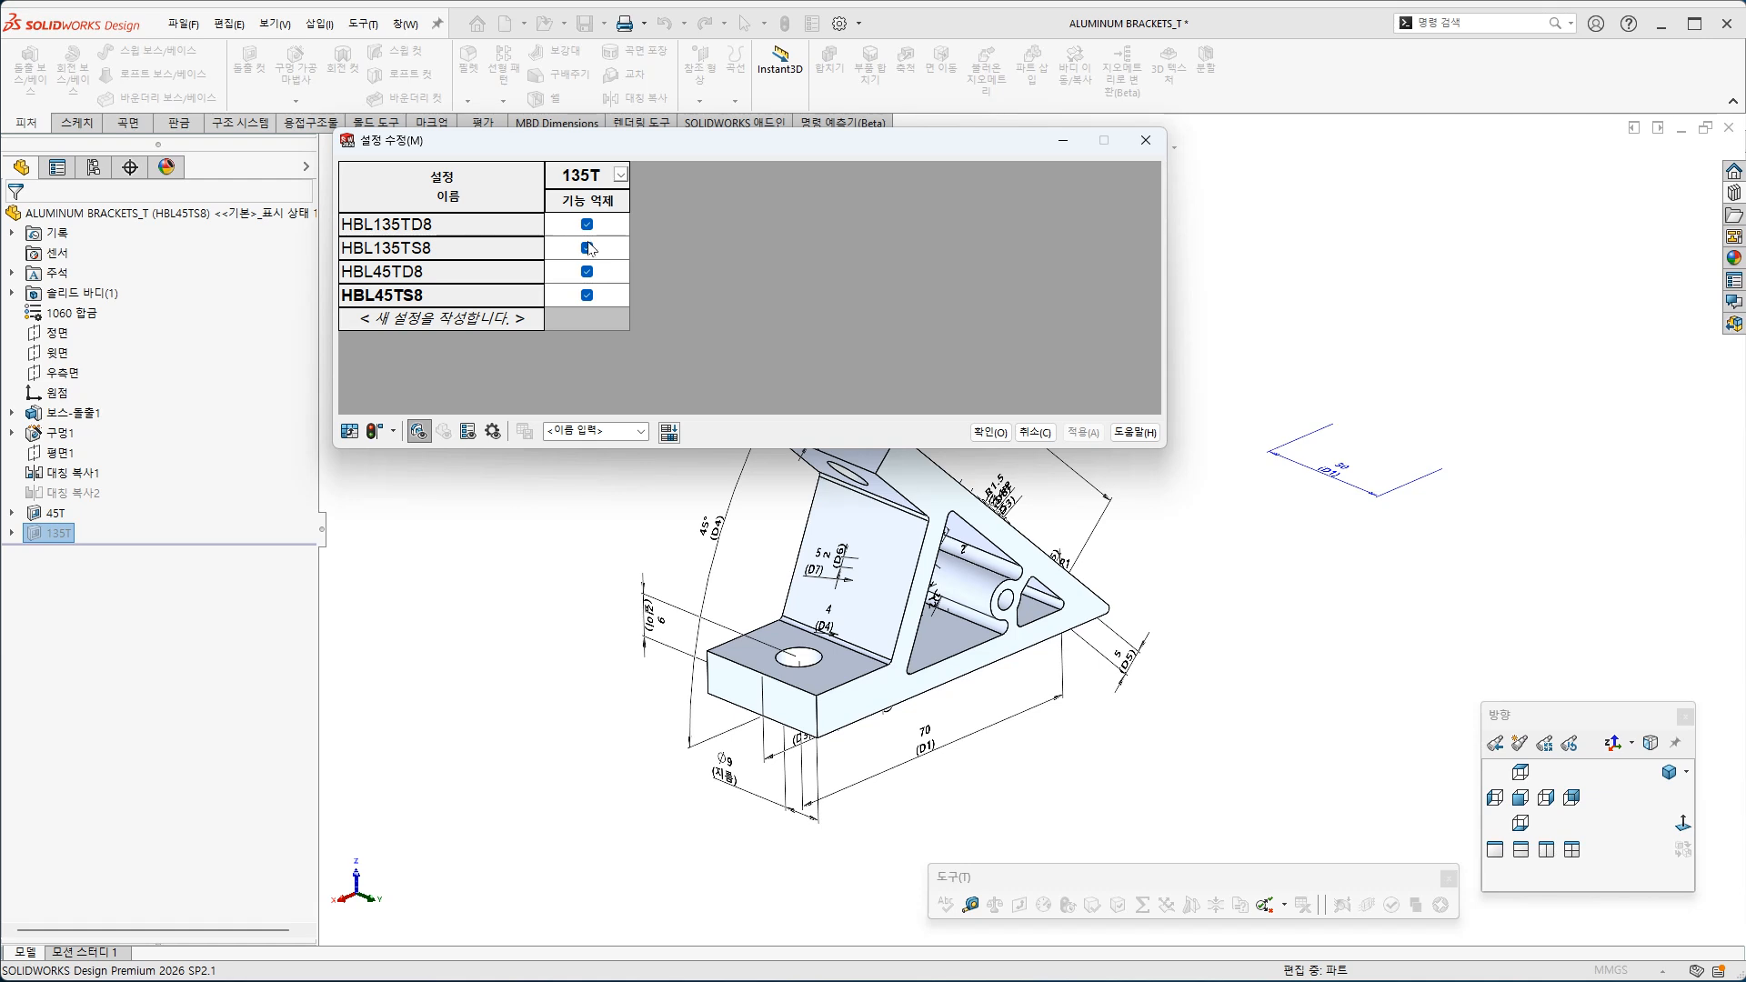
left_click(587, 247)
left_click(586, 223)
left_click(989, 432)
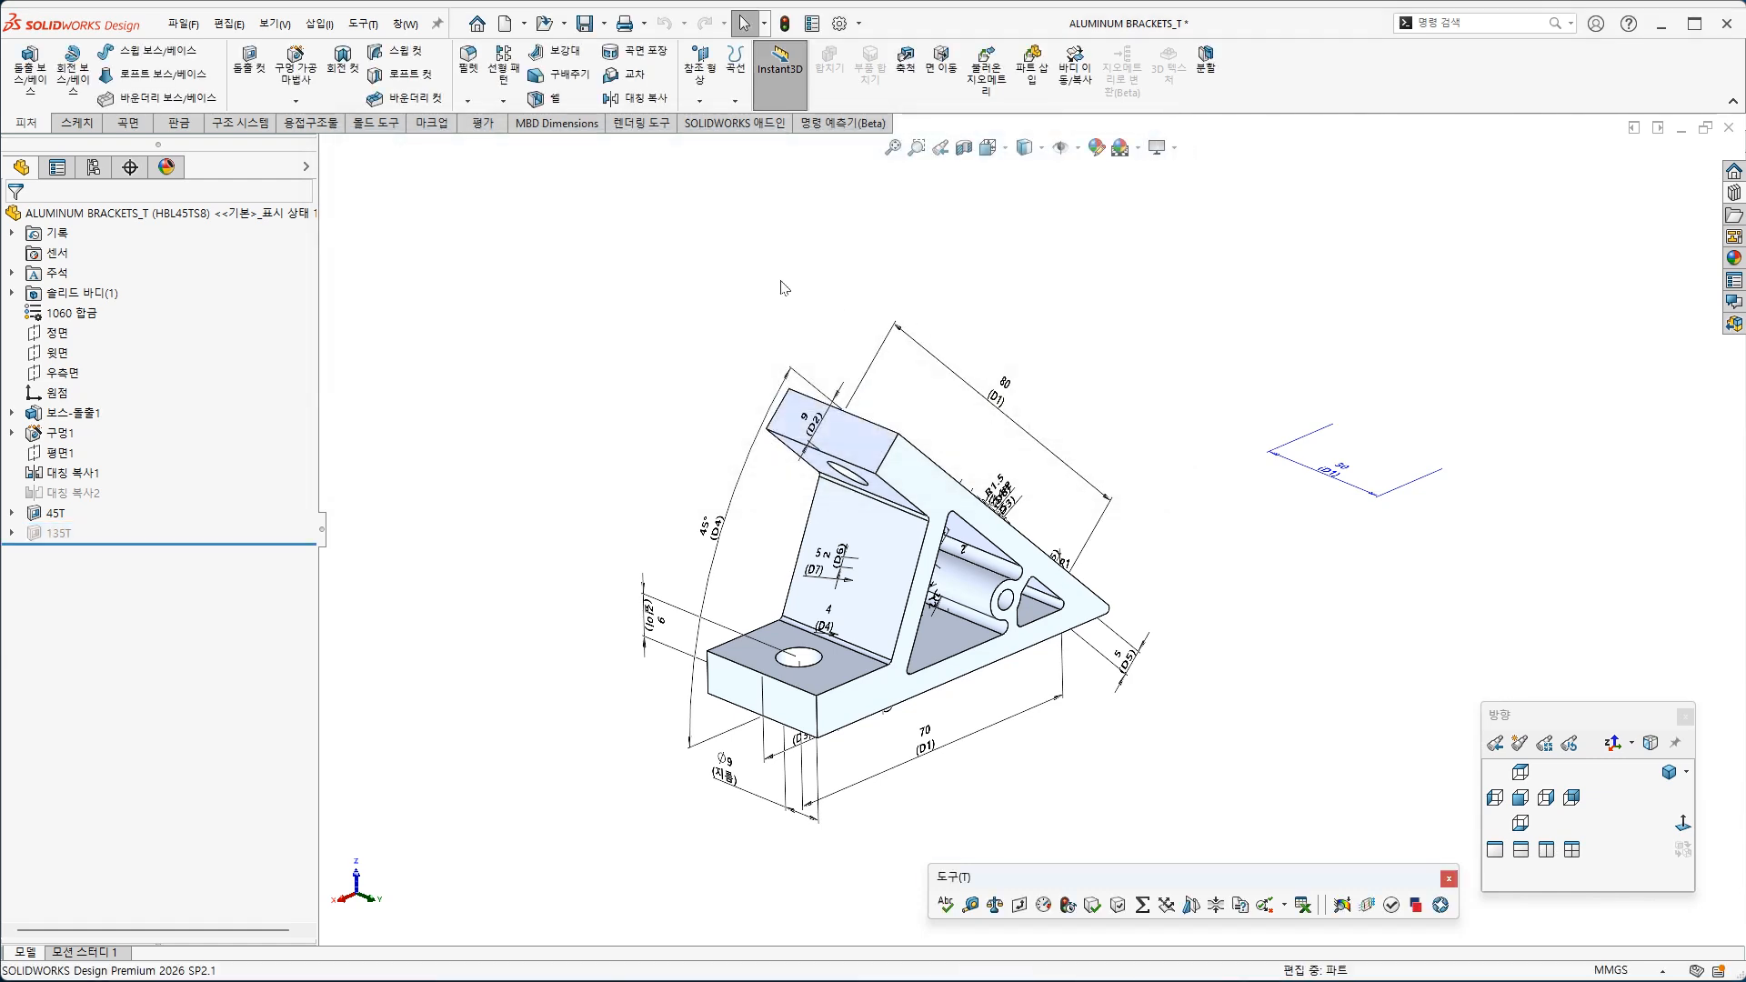
Review the suppression states of 대칭 복사2, 45T and 135T together in one configuration table
left_click(72, 492)
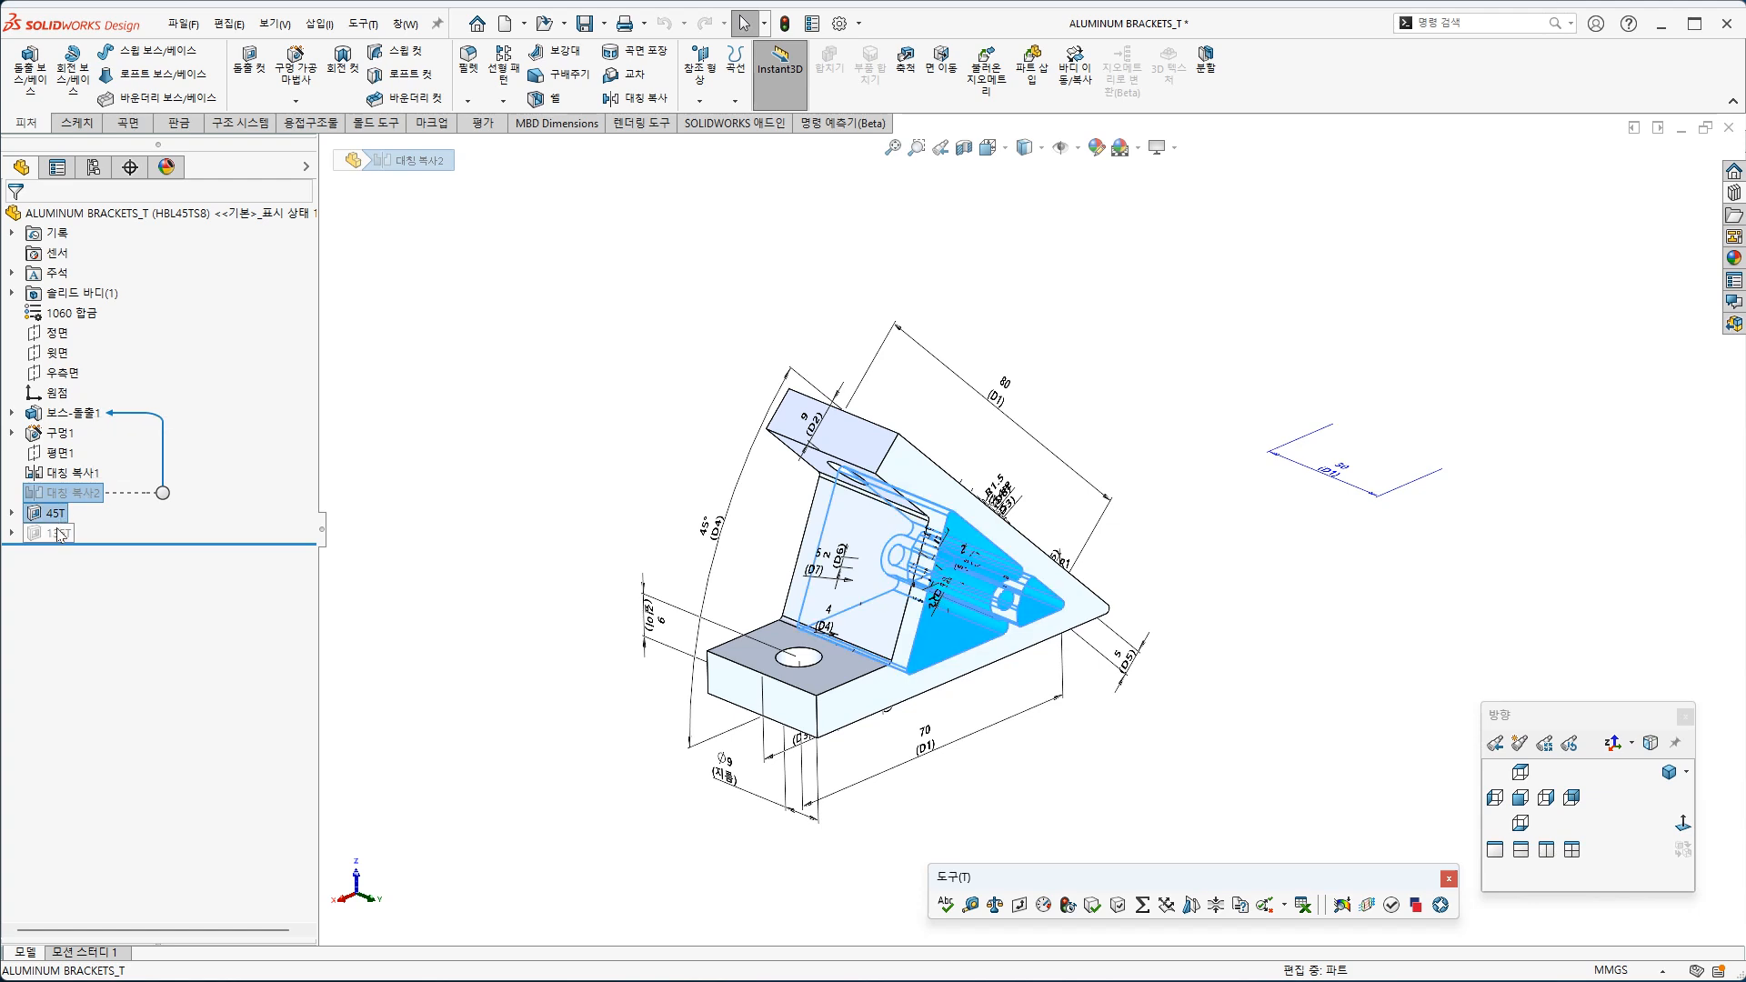
right_click(58, 538)
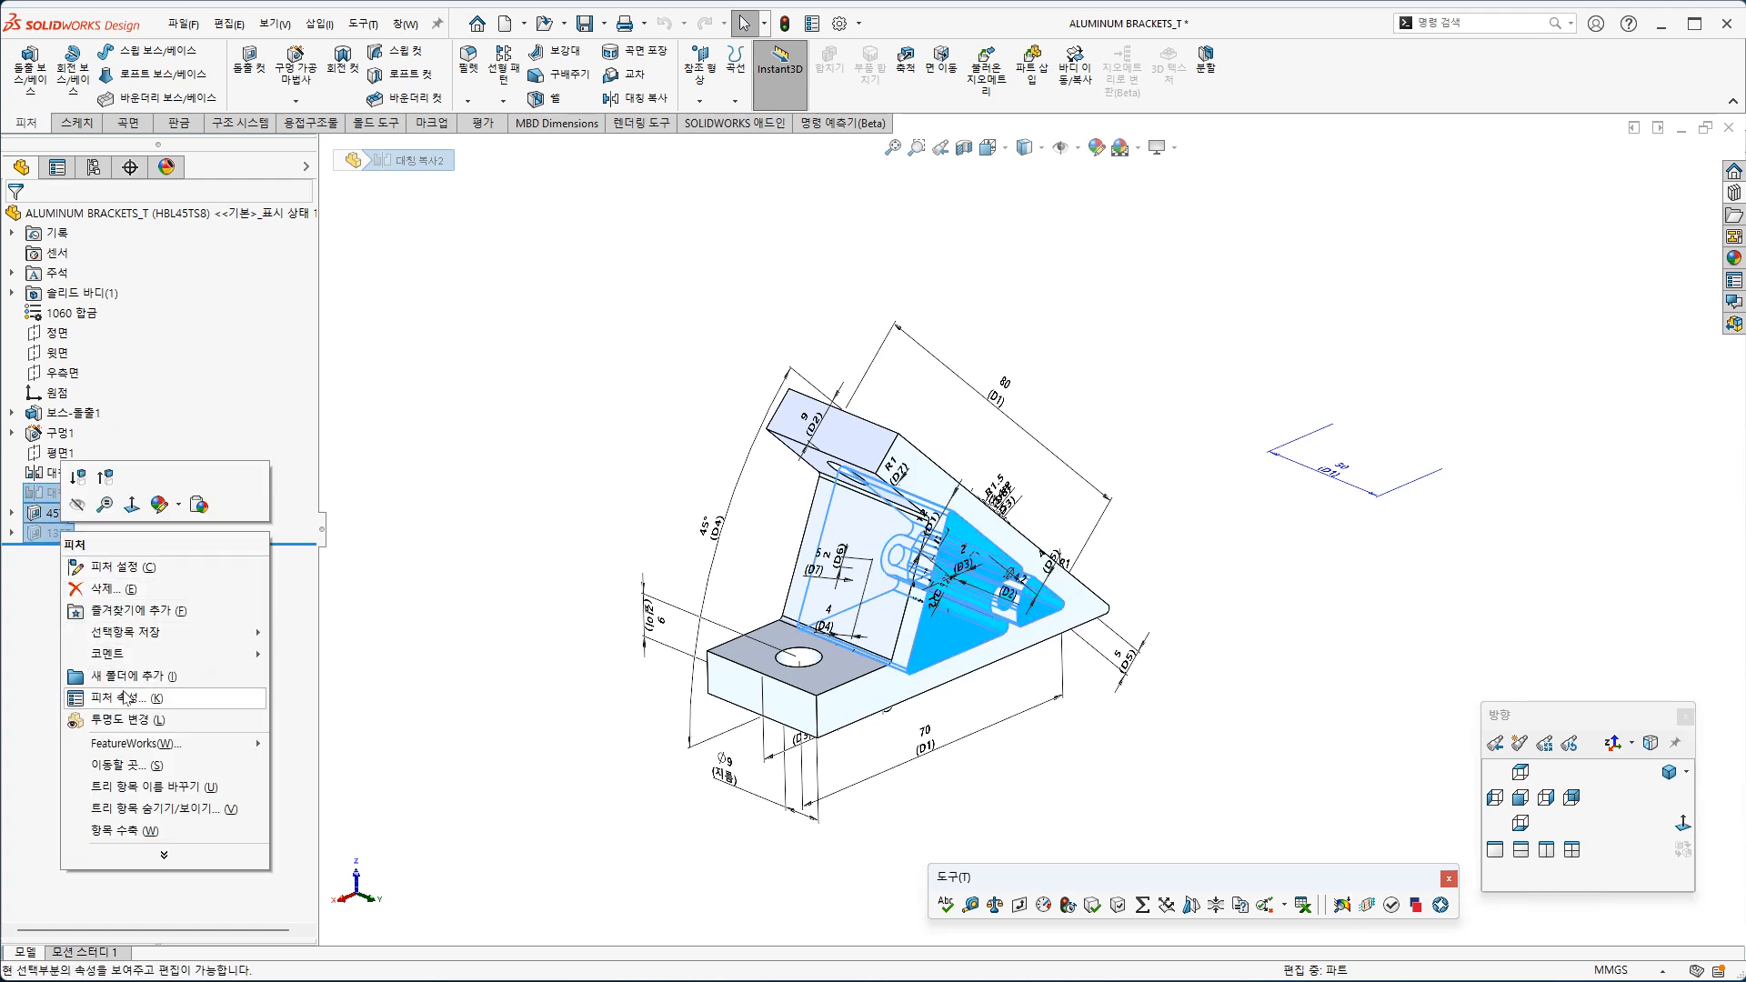
left_click(232, 679)
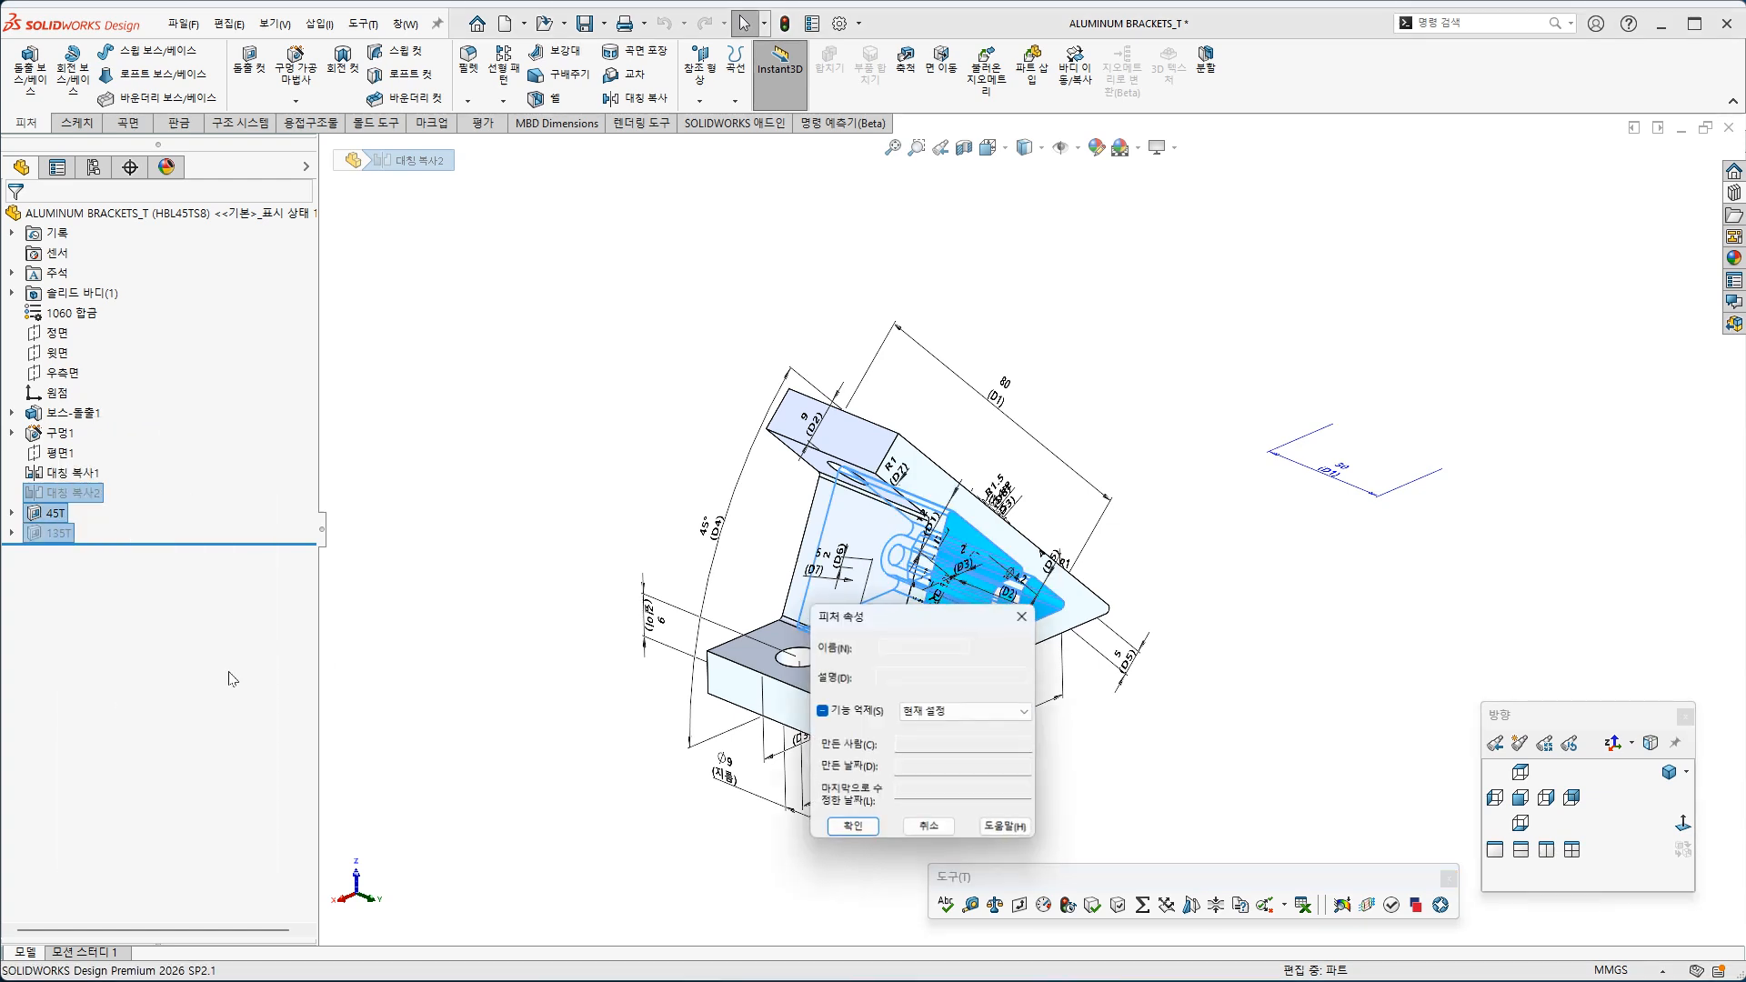
left_click(1021, 616)
right_click(91, 509)
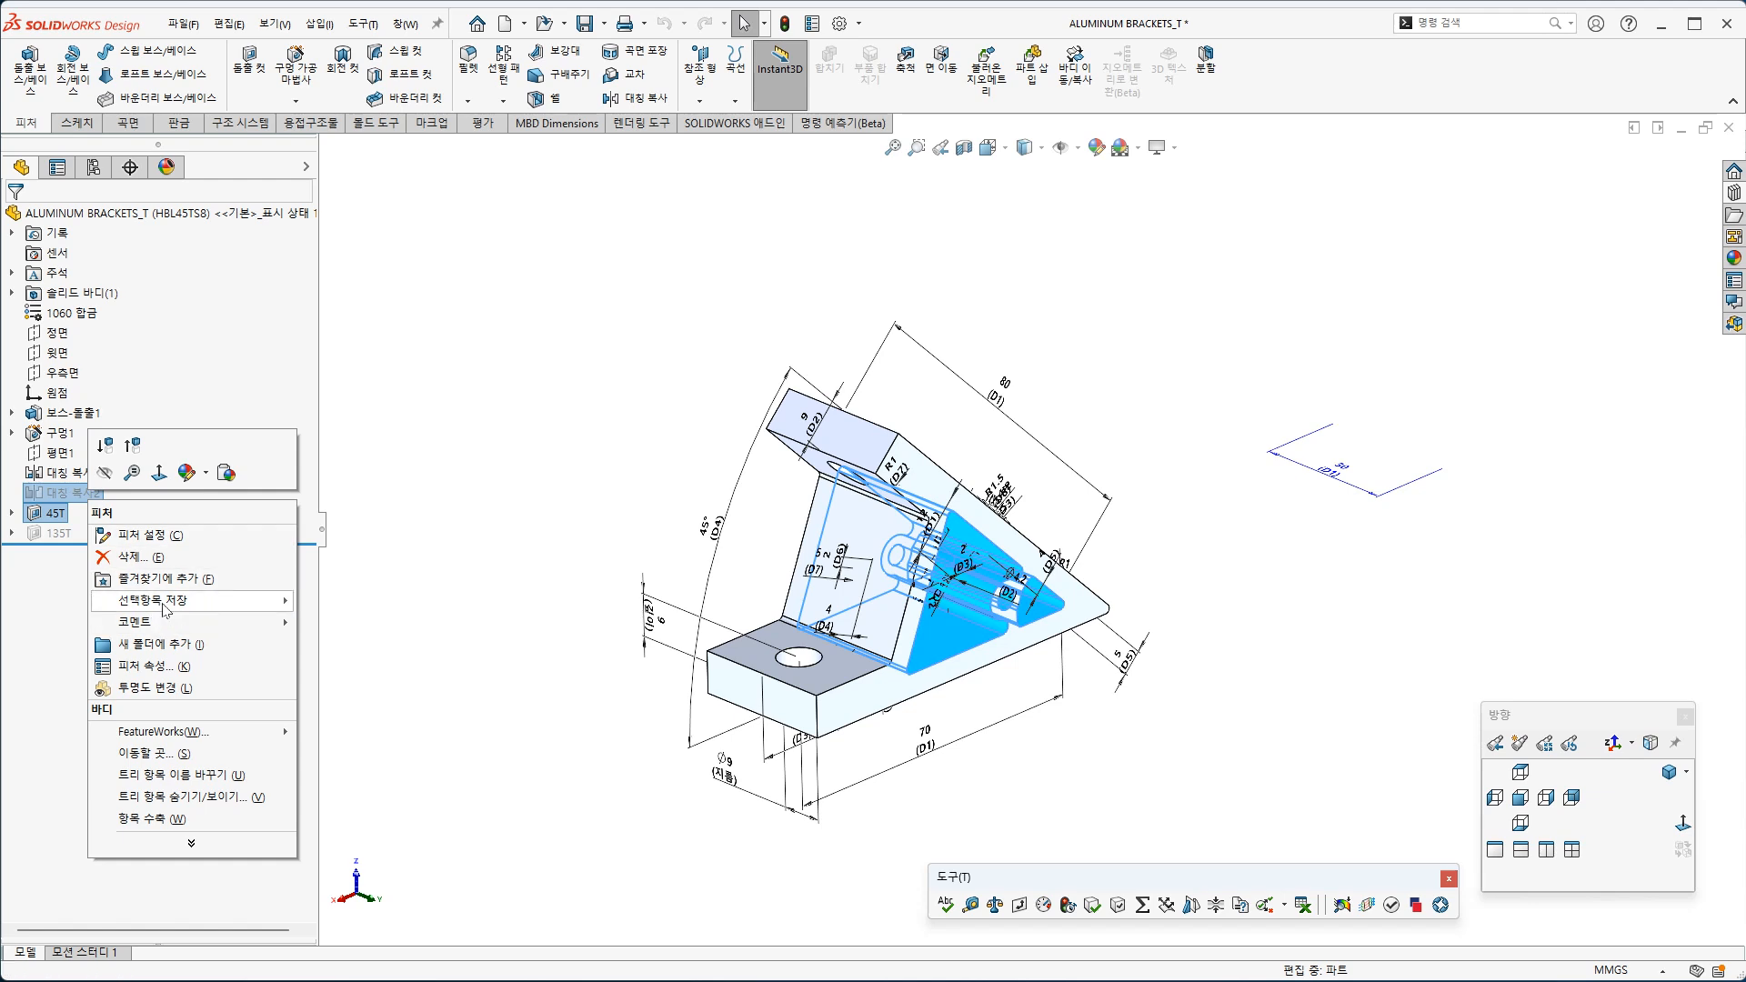
left_click(165, 558)
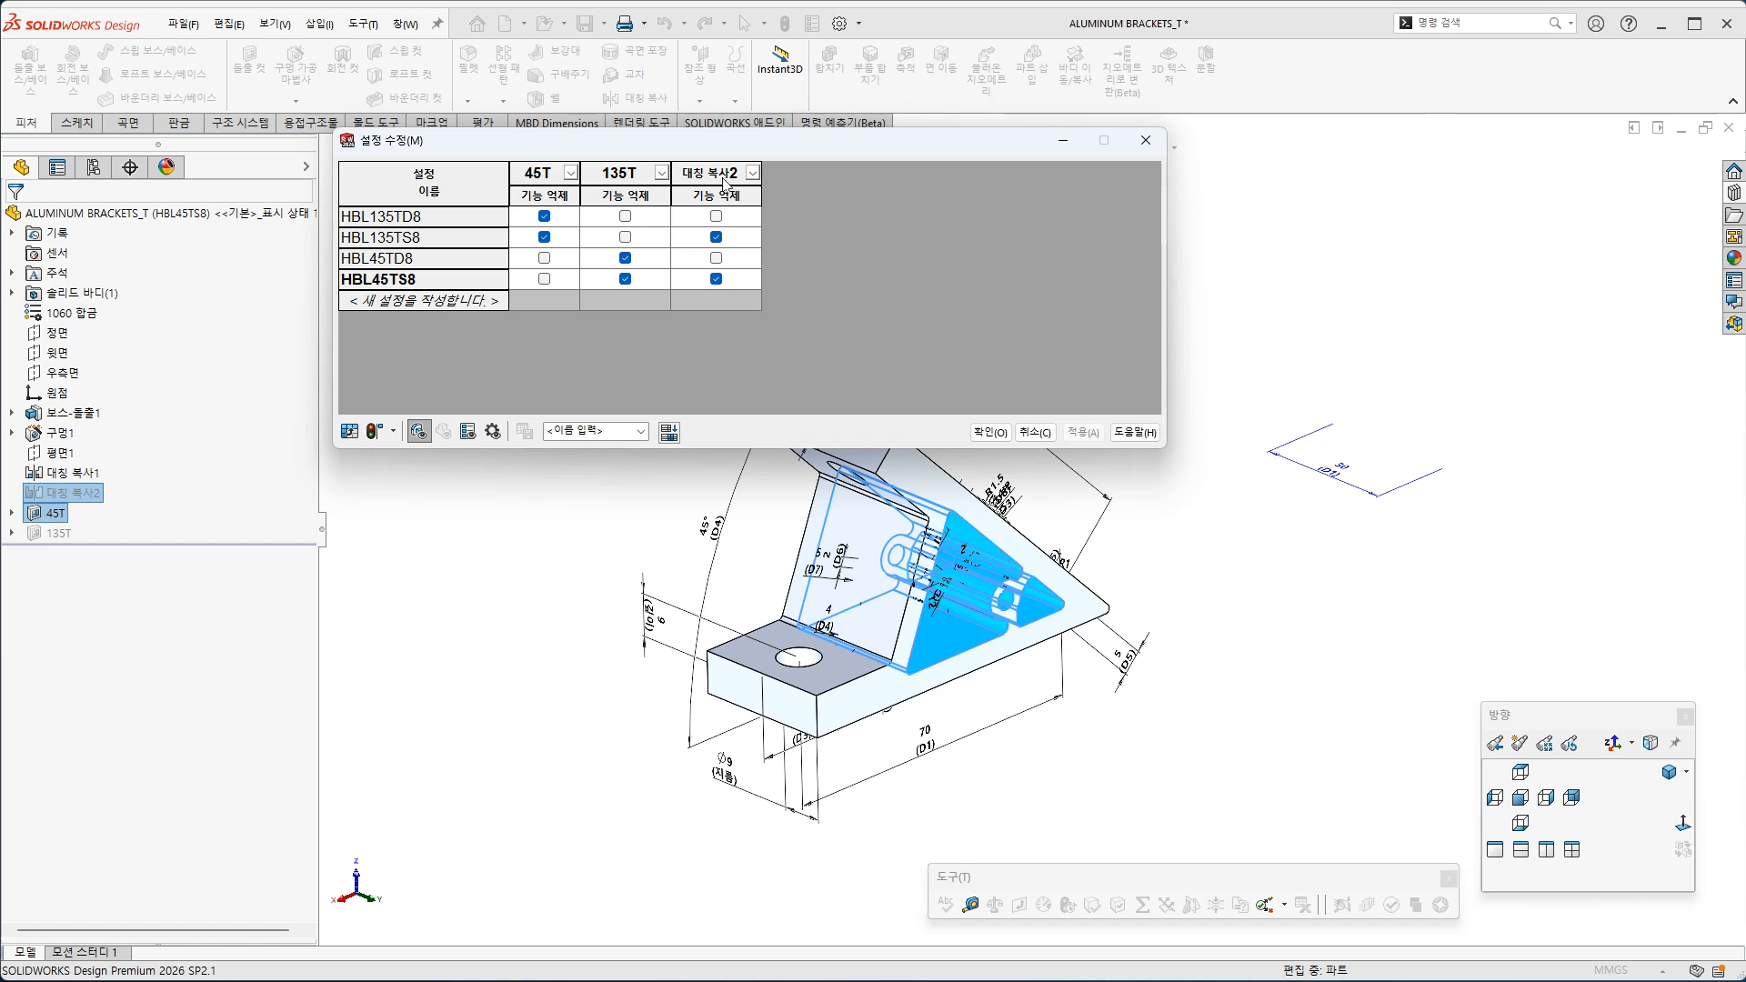
left_click(989, 431)
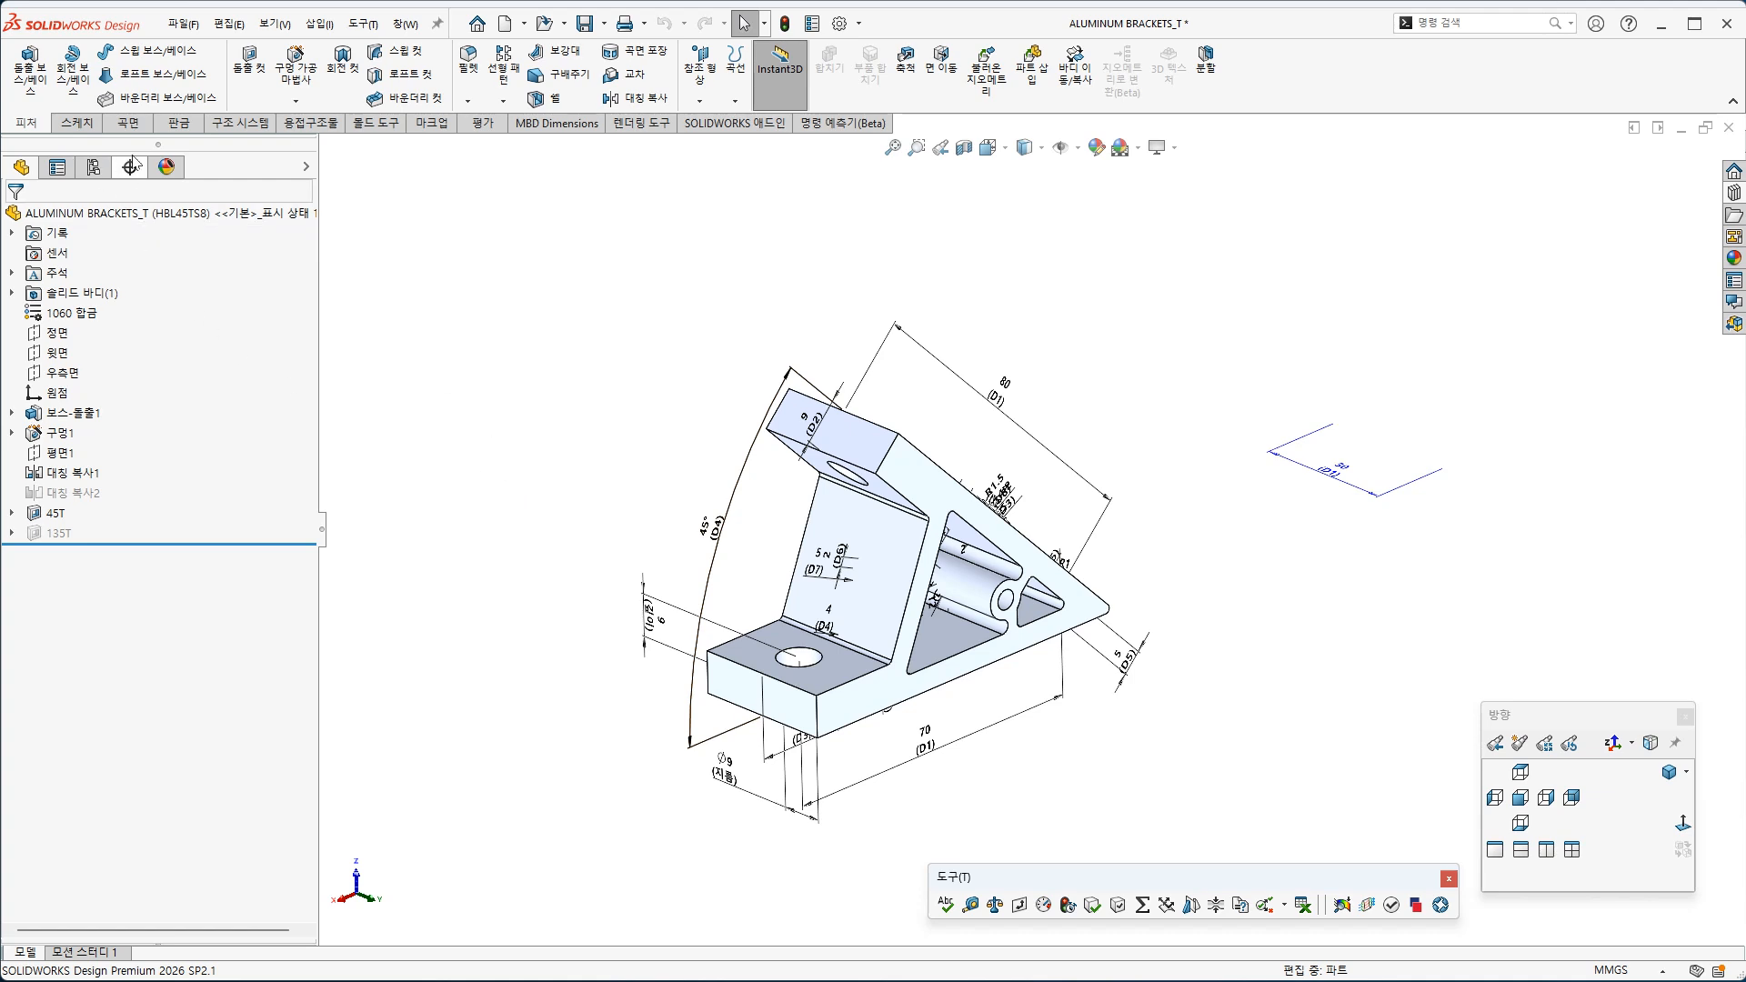
Split the tree pane and show the configuration list below the feature tree
left_click_drag(151, 563, 153, 589)
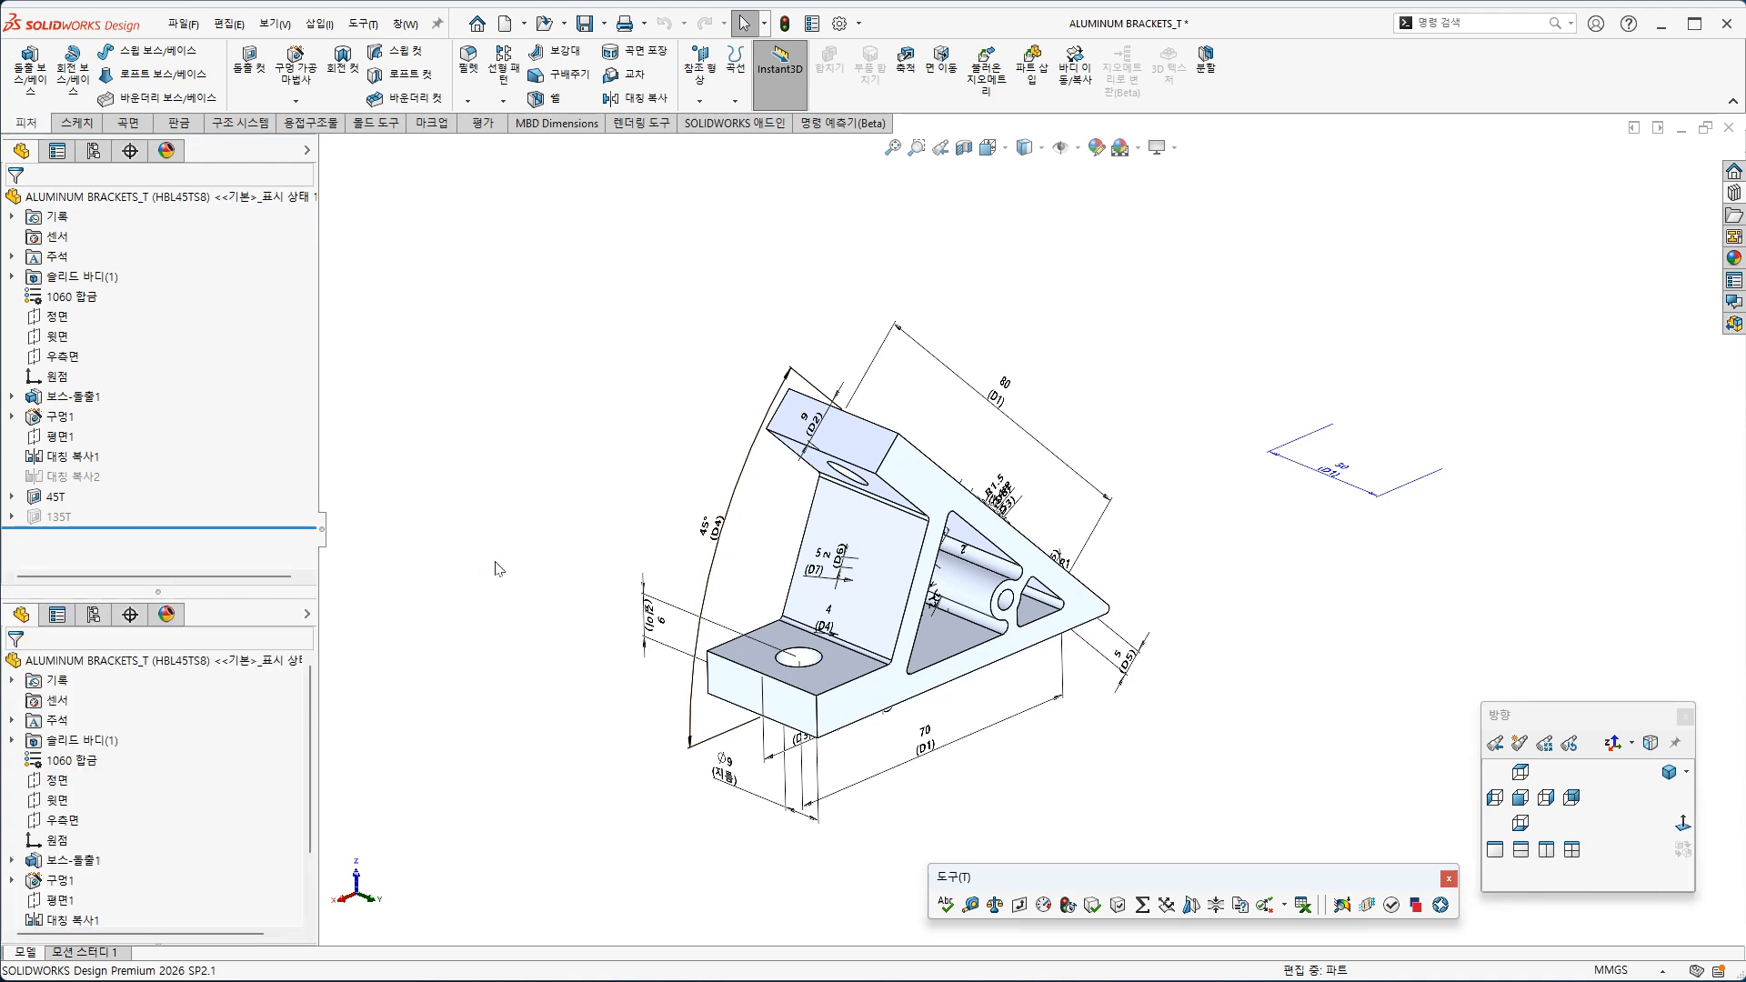
left_click(94, 616)
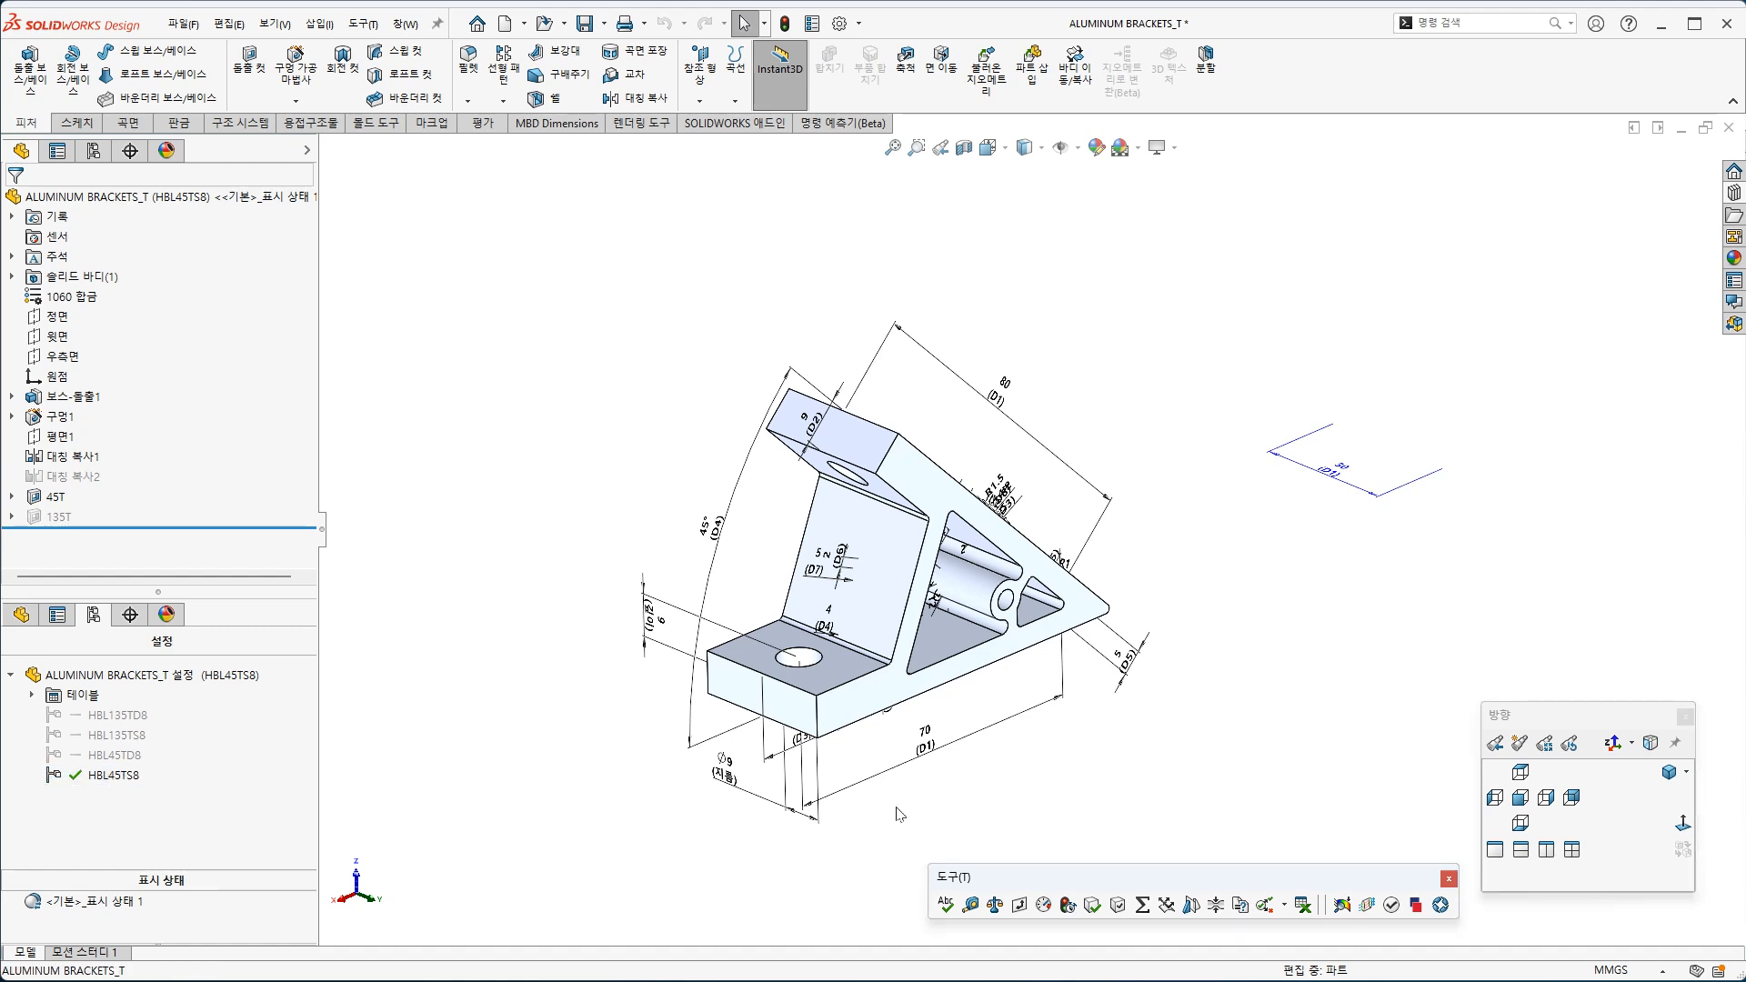
left_click(111, 775)
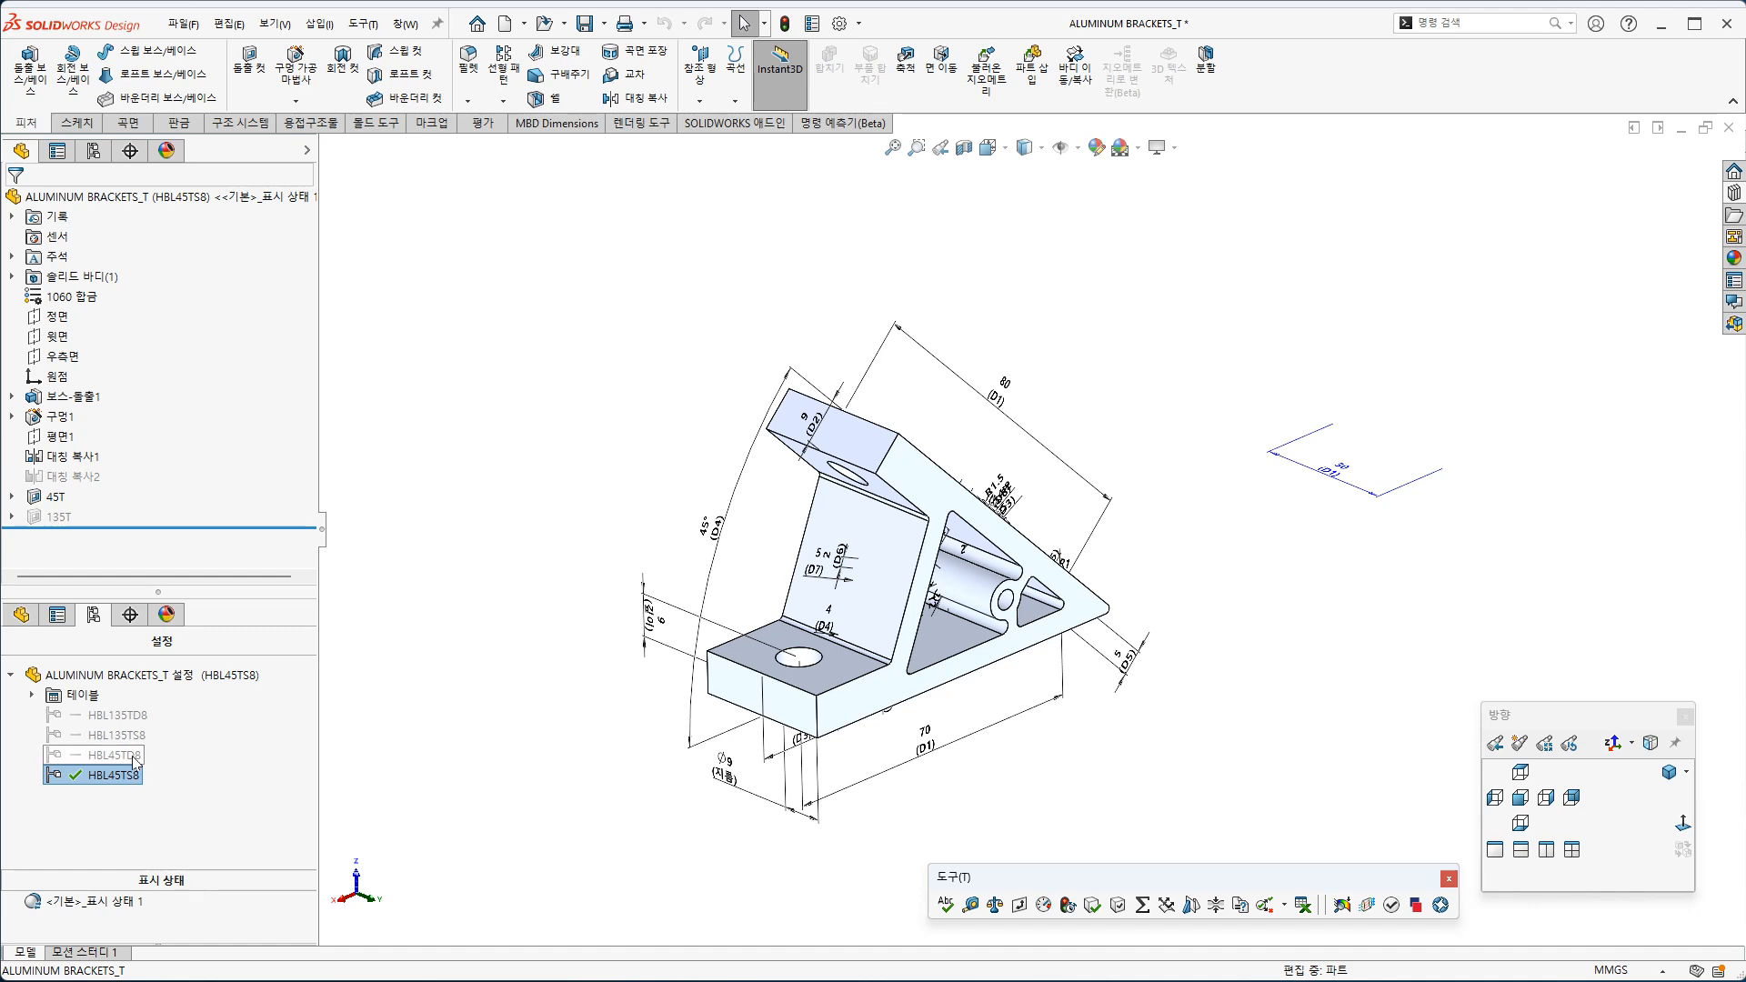
Activate HBL45TD8, HBL135TS8 and HBL135TD8 in turn to check their geometry, ending with HBL45TS8 active
double_click(124, 756)
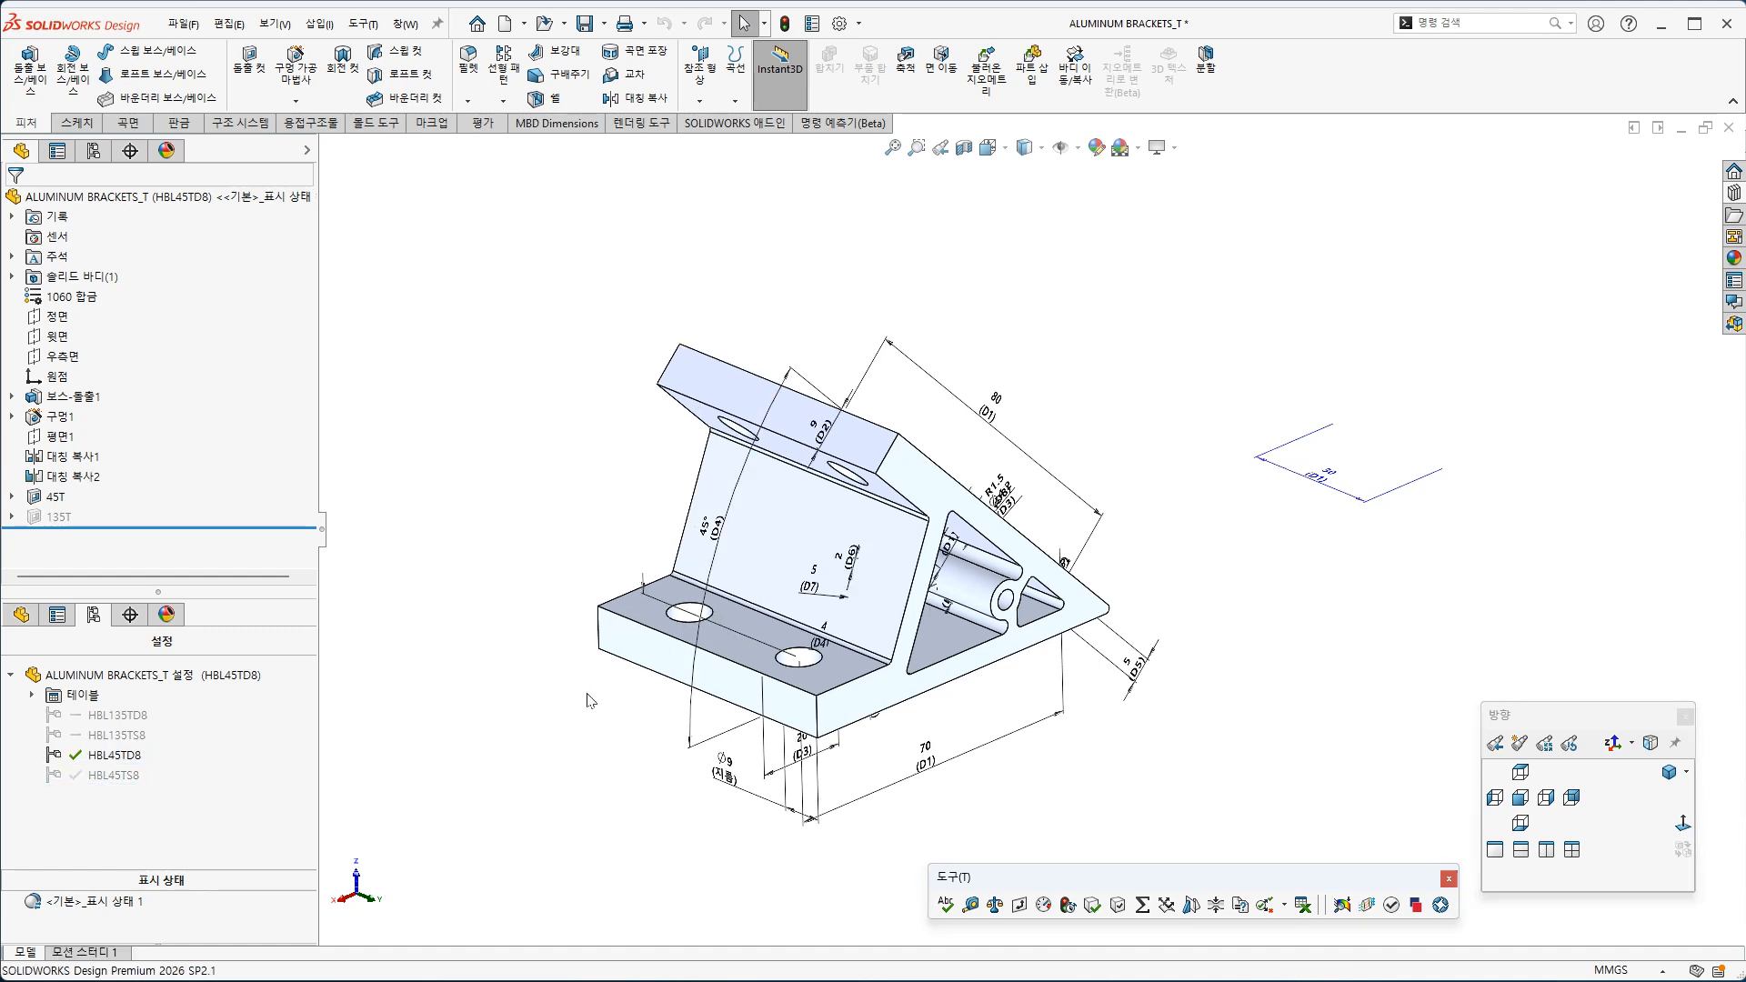
left_click(140, 739)
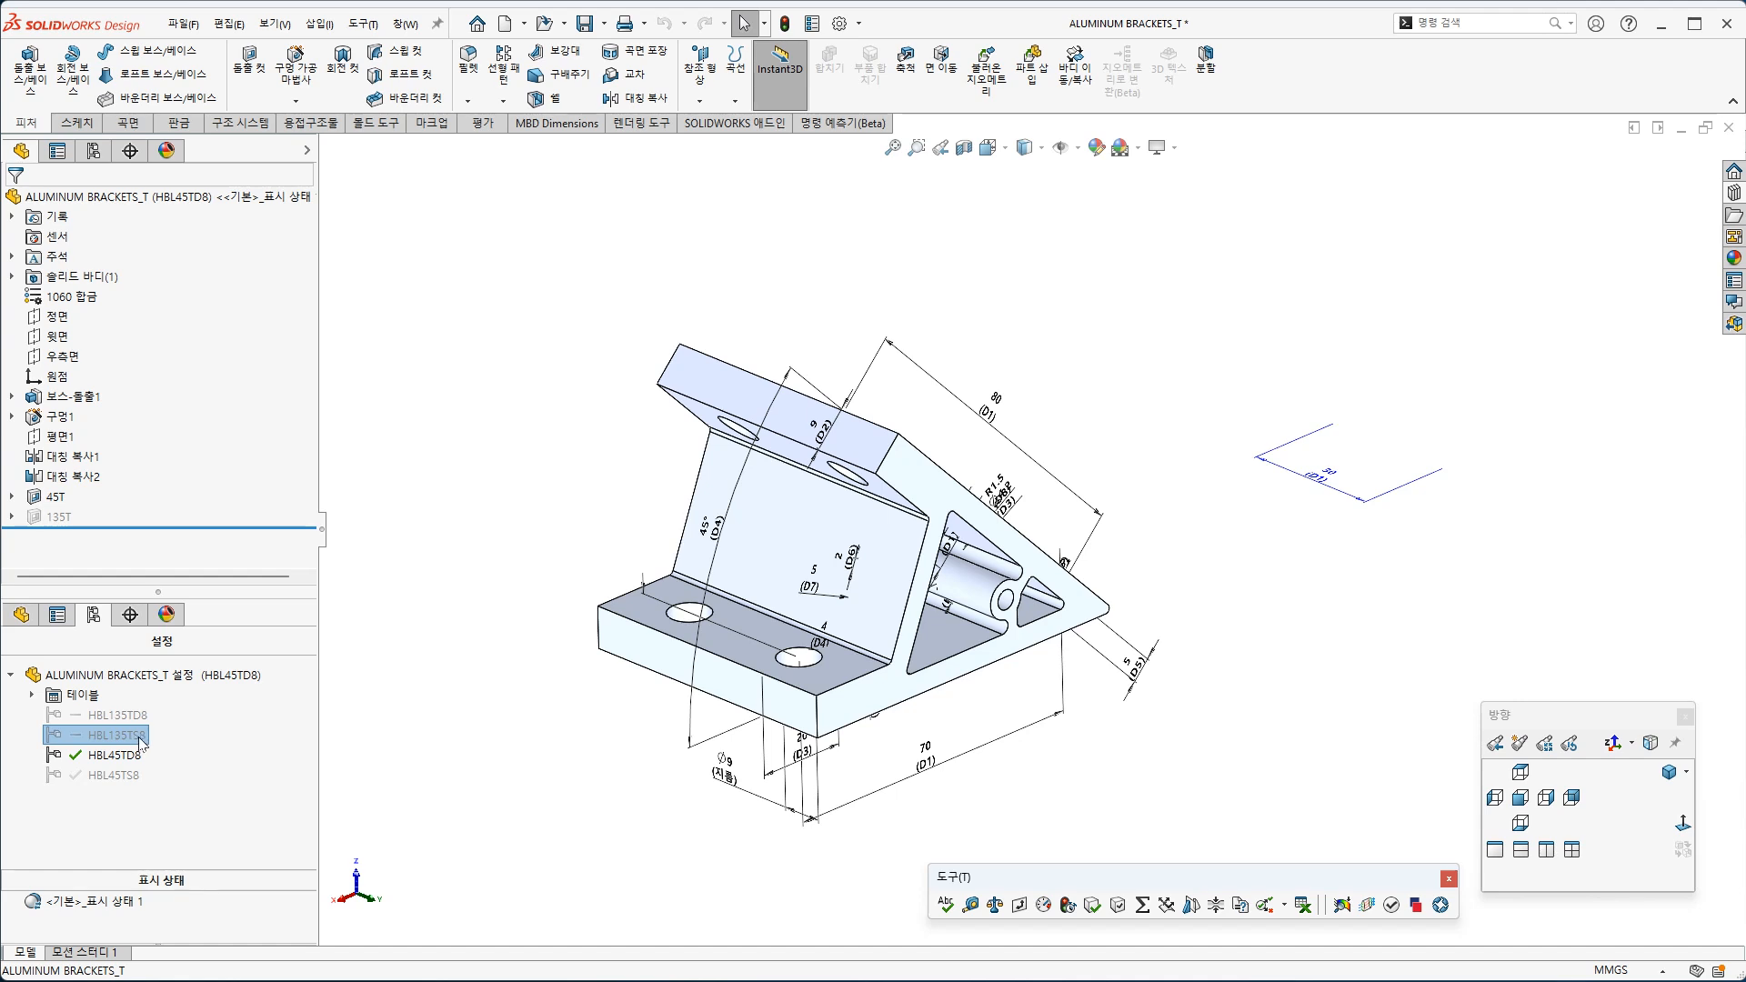
double_click(127, 736)
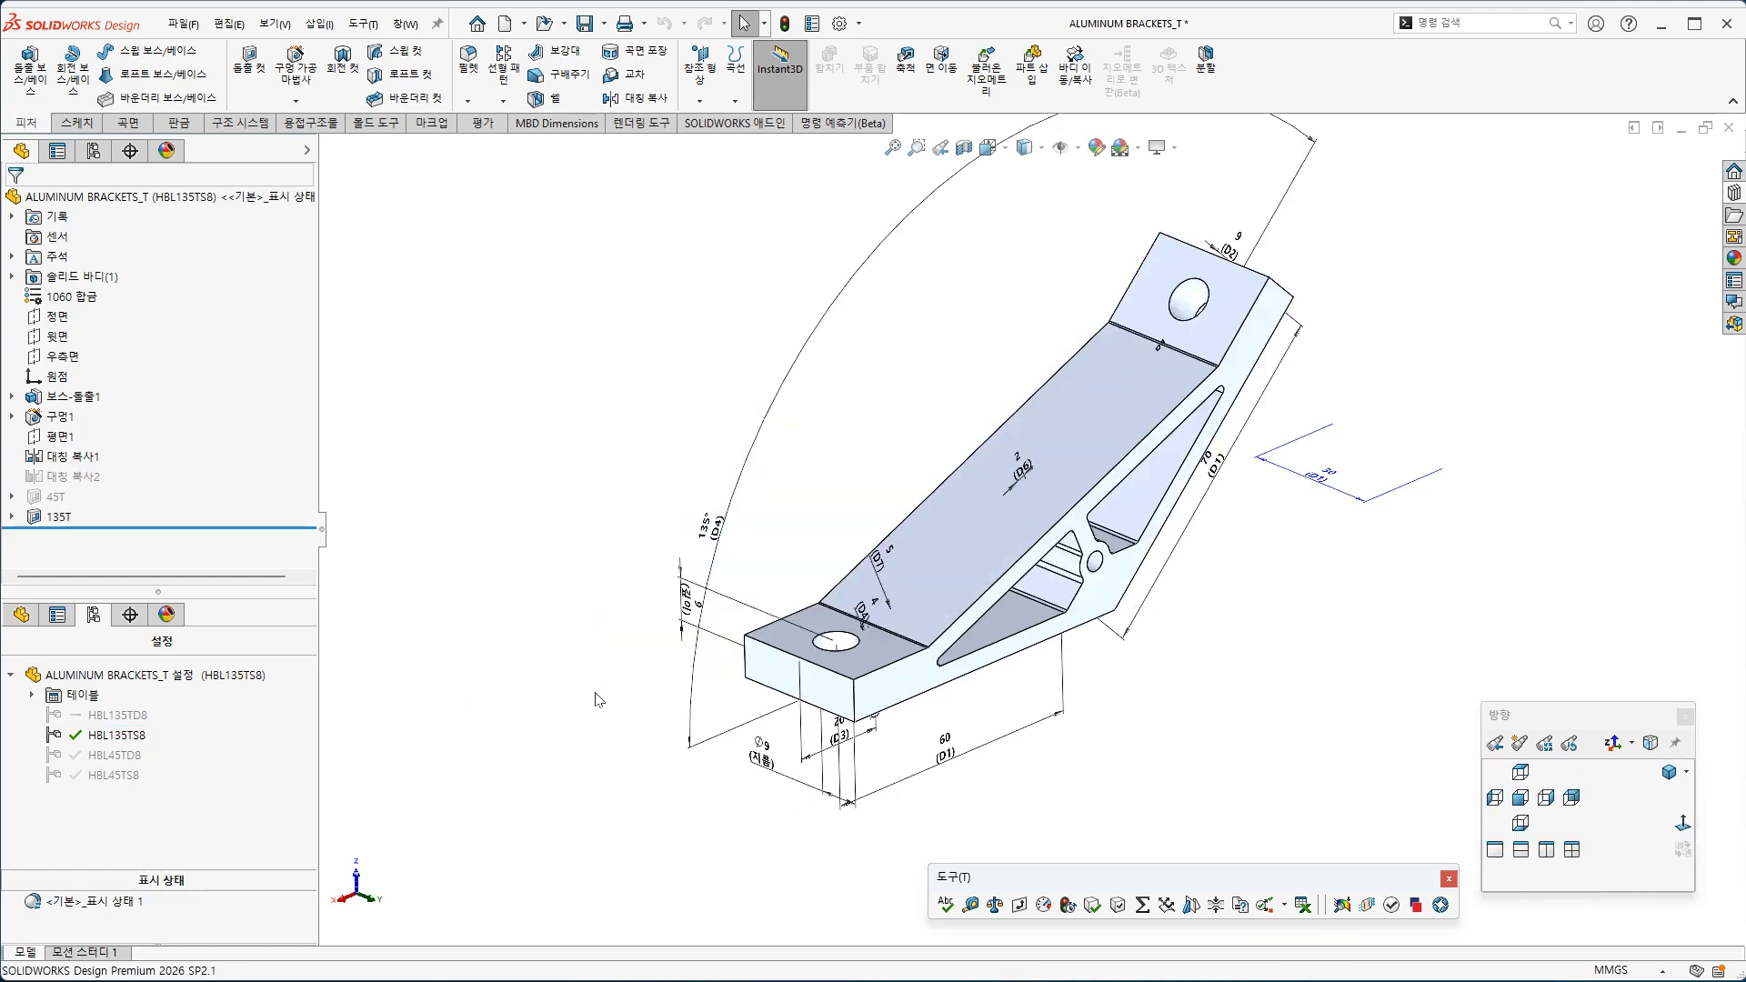
double_click(137, 716)
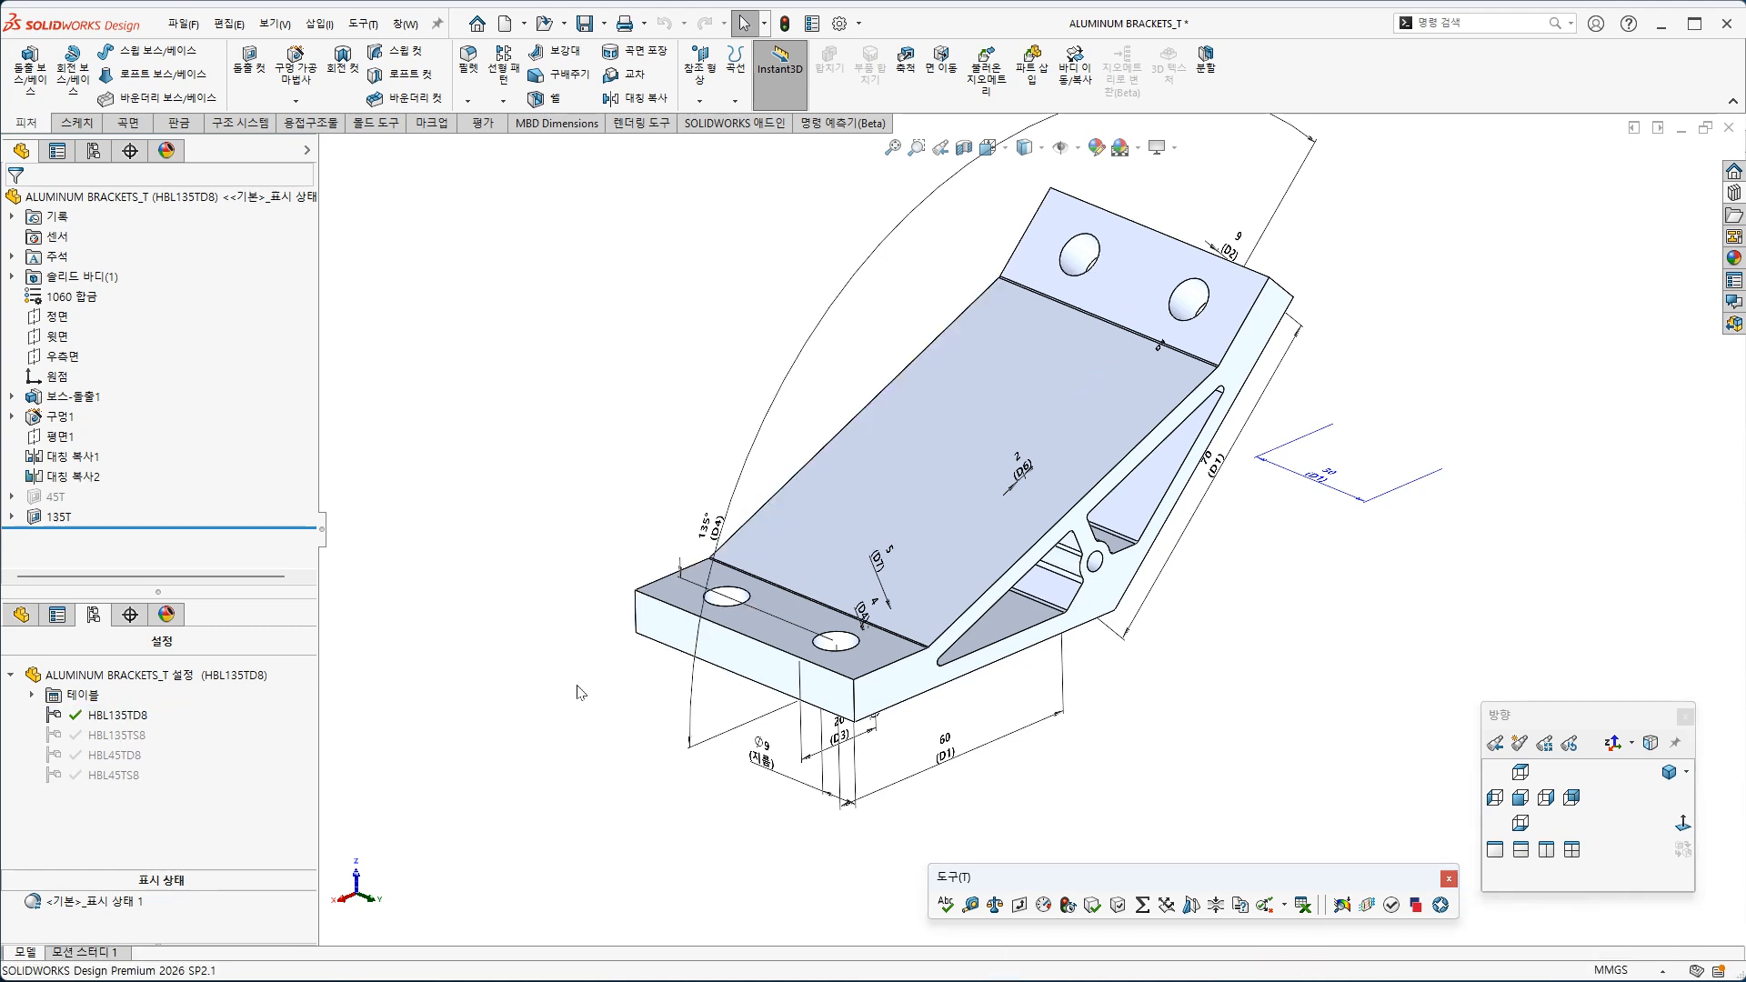
double_click(116, 755)
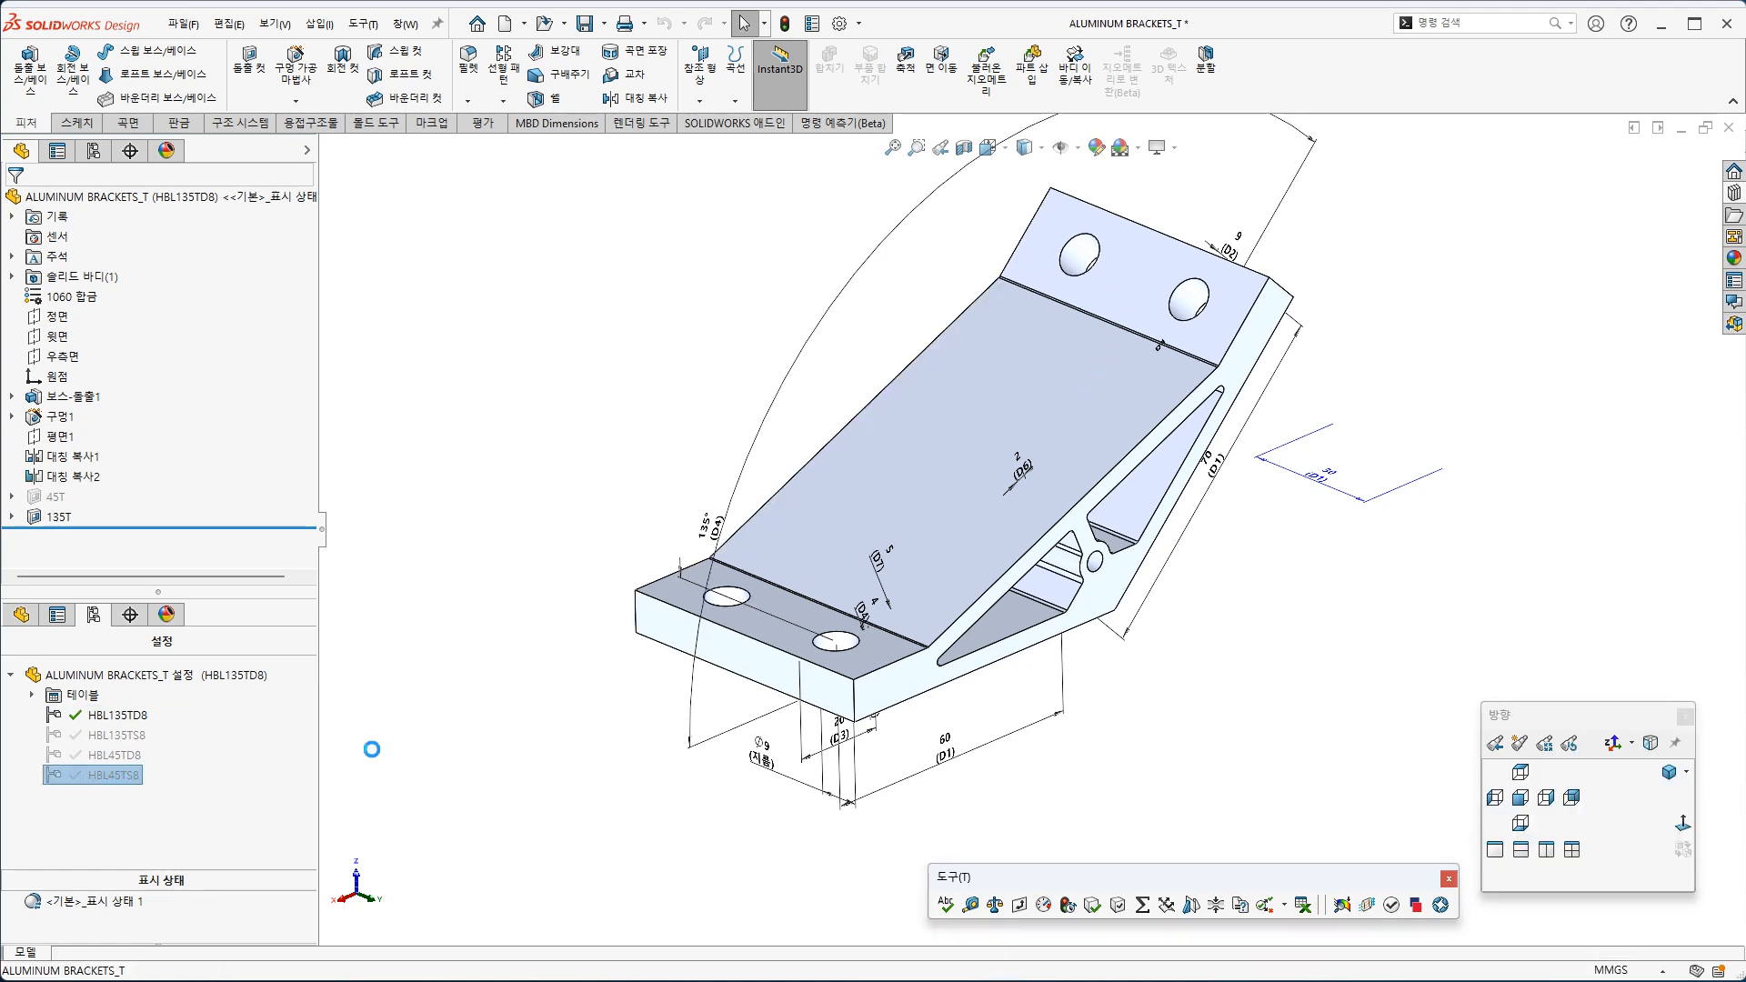
double_click(132, 734)
double_click(122, 715)
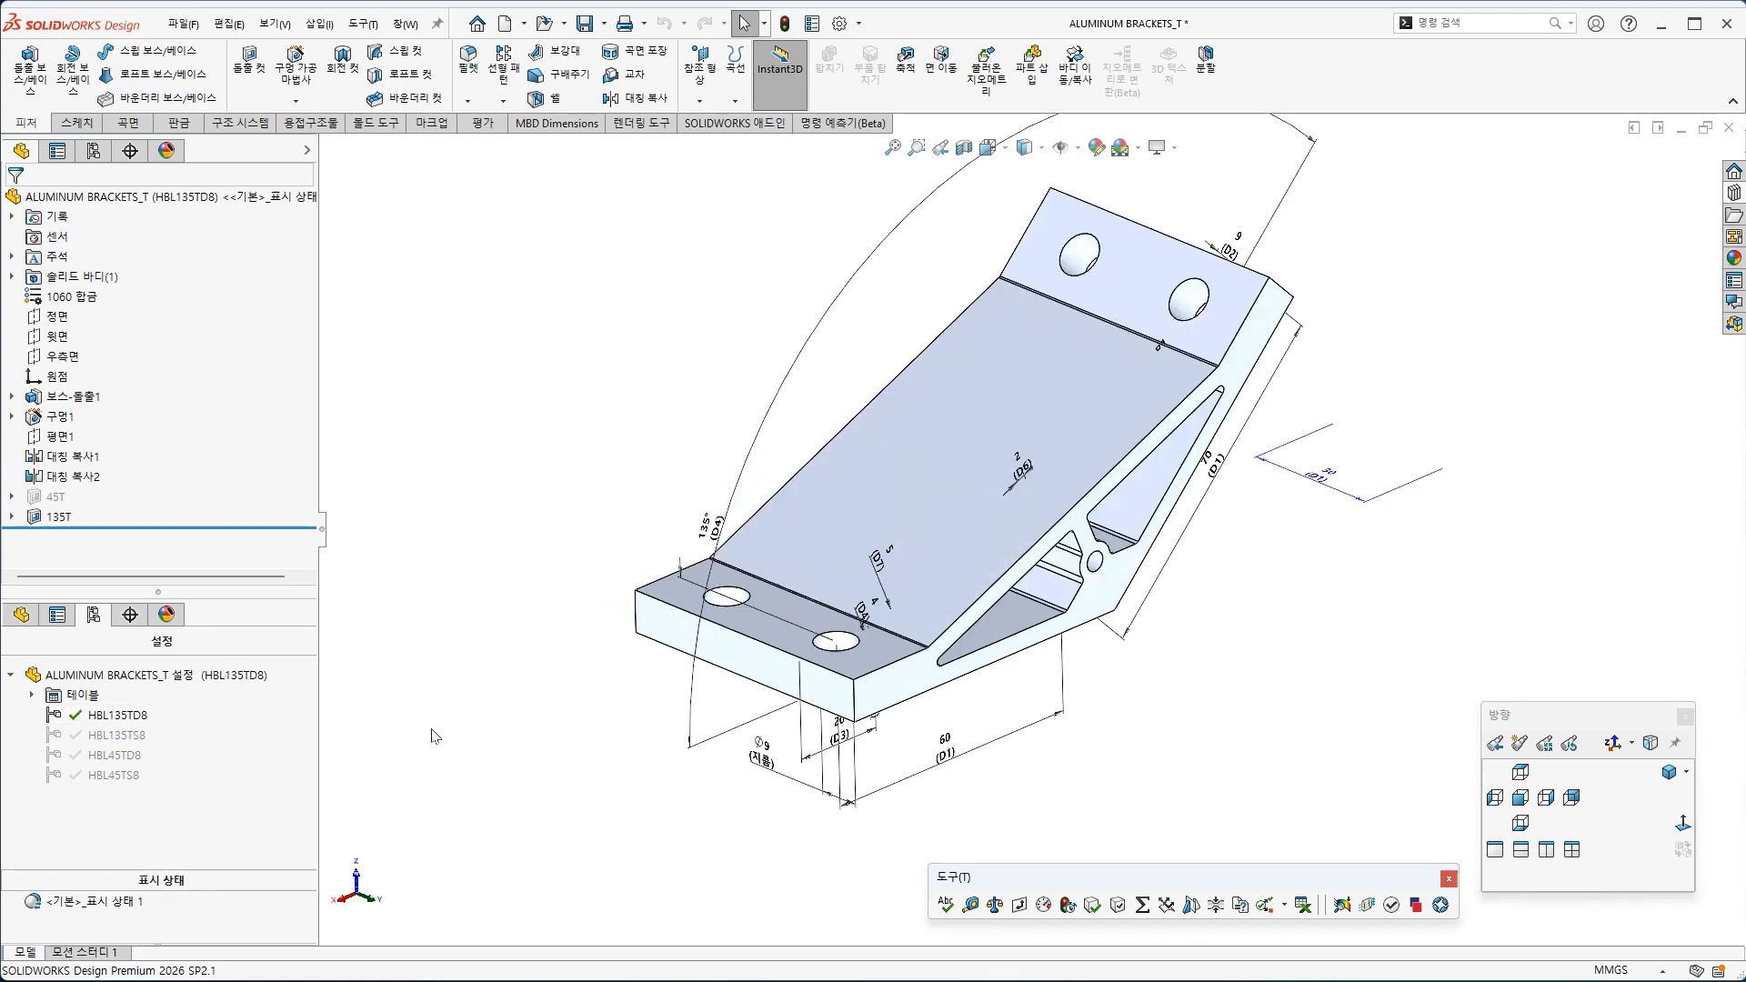
double_click(113, 774)
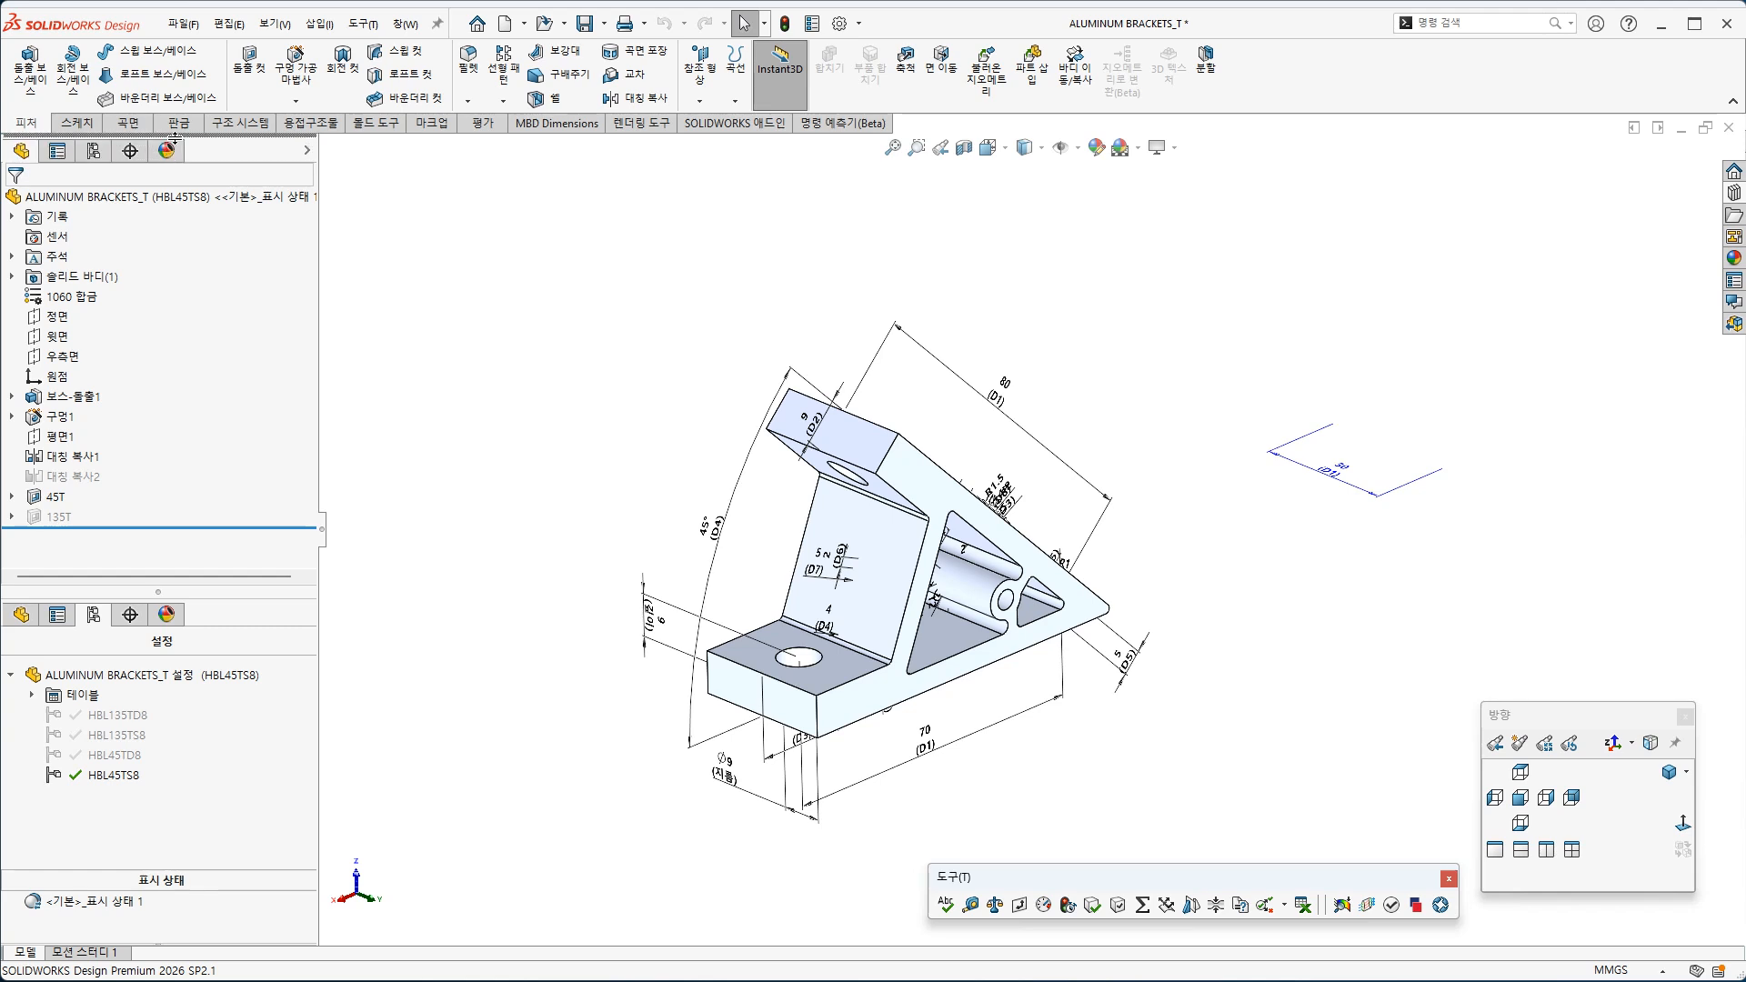
Remove the split from the tree pane and return to the full feature tree
left_click_drag(175, 138, 175, 137)
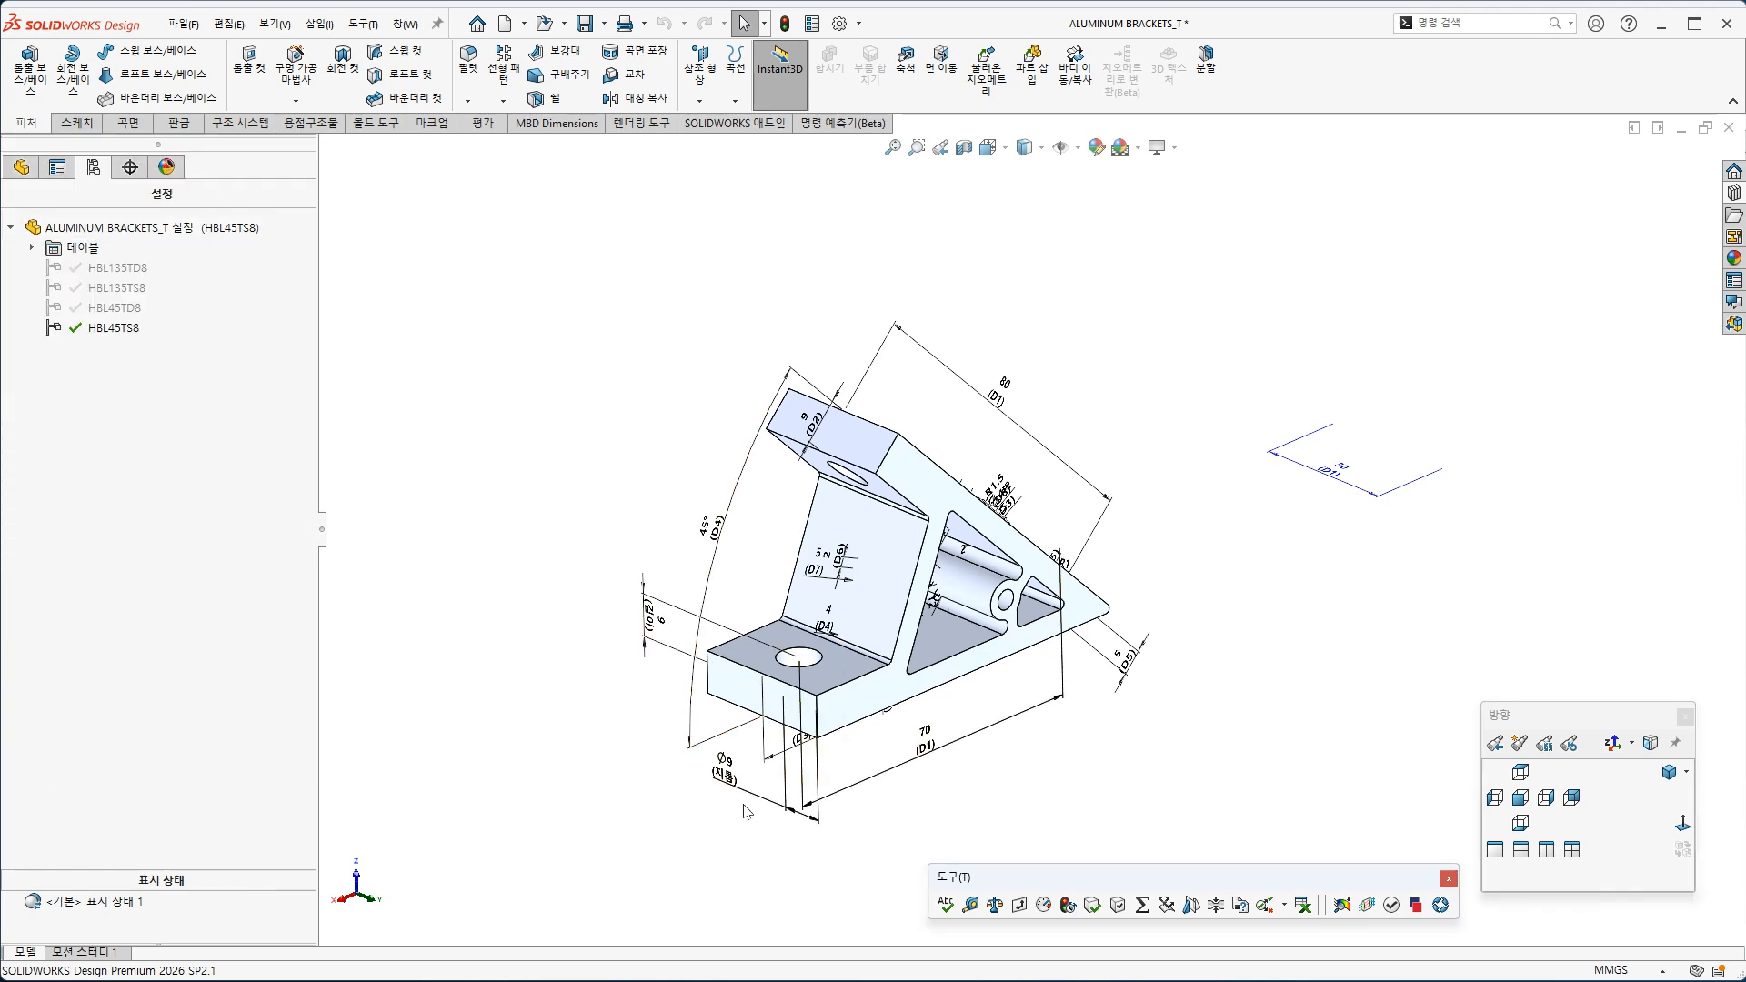
left_click(21, 167)
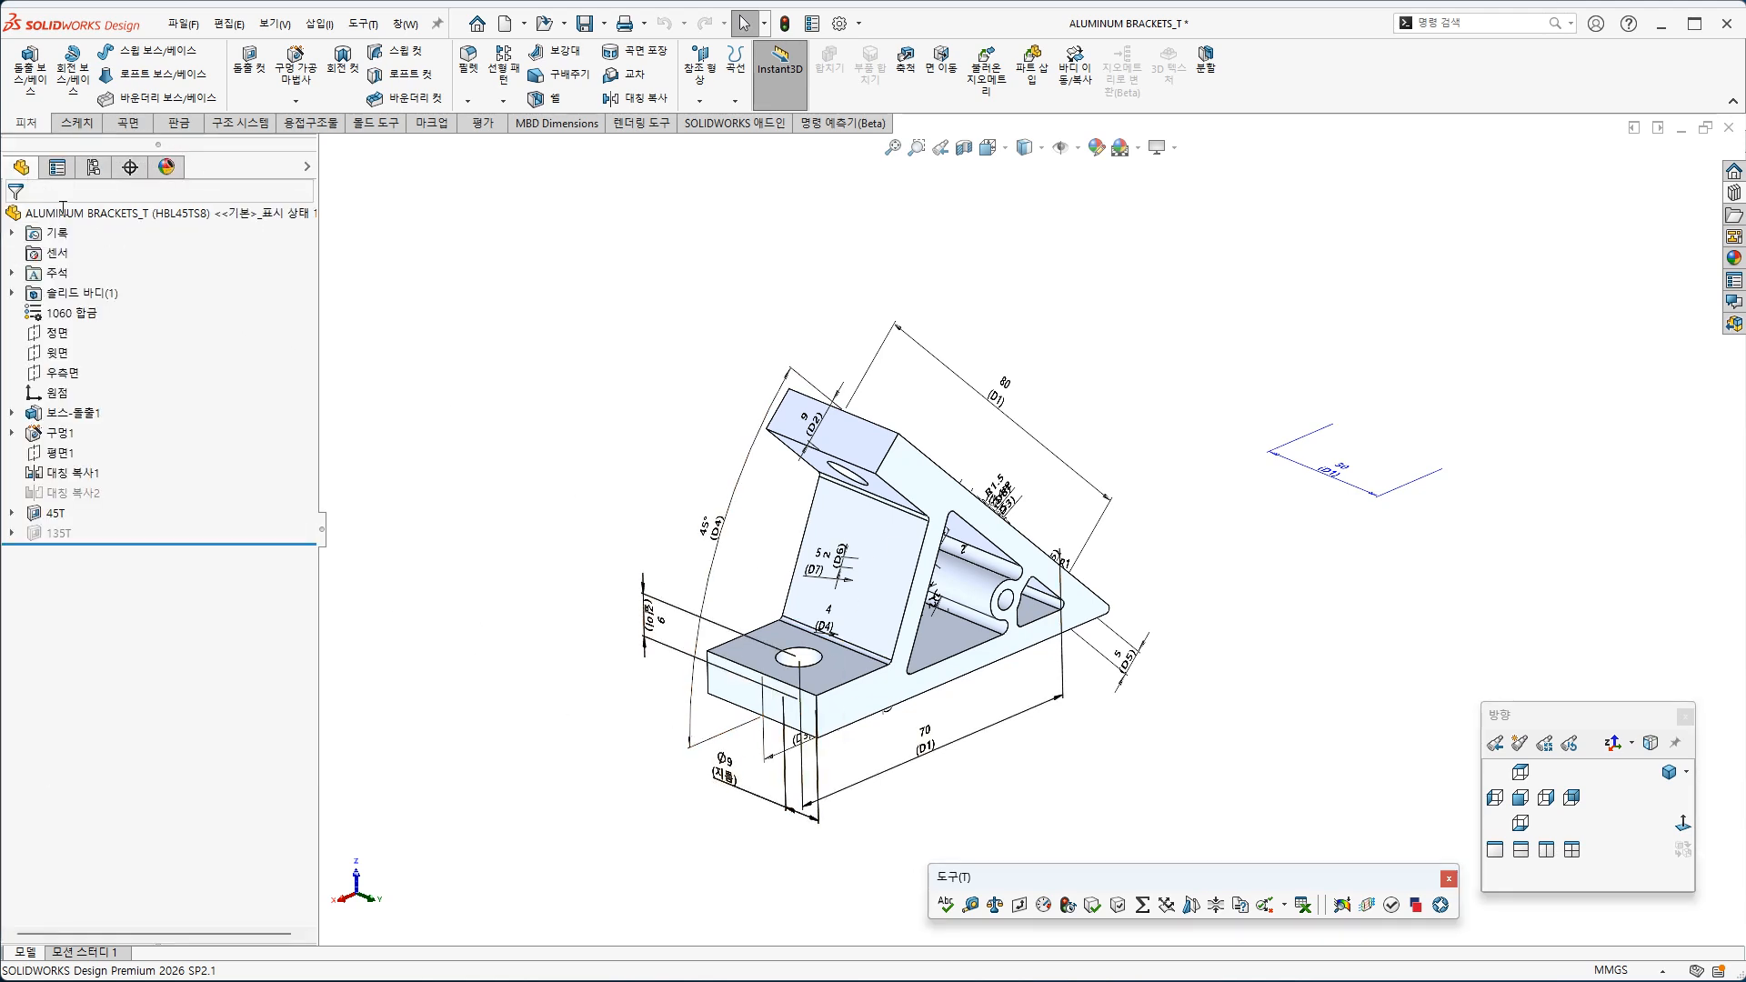
left_click(56, 493)
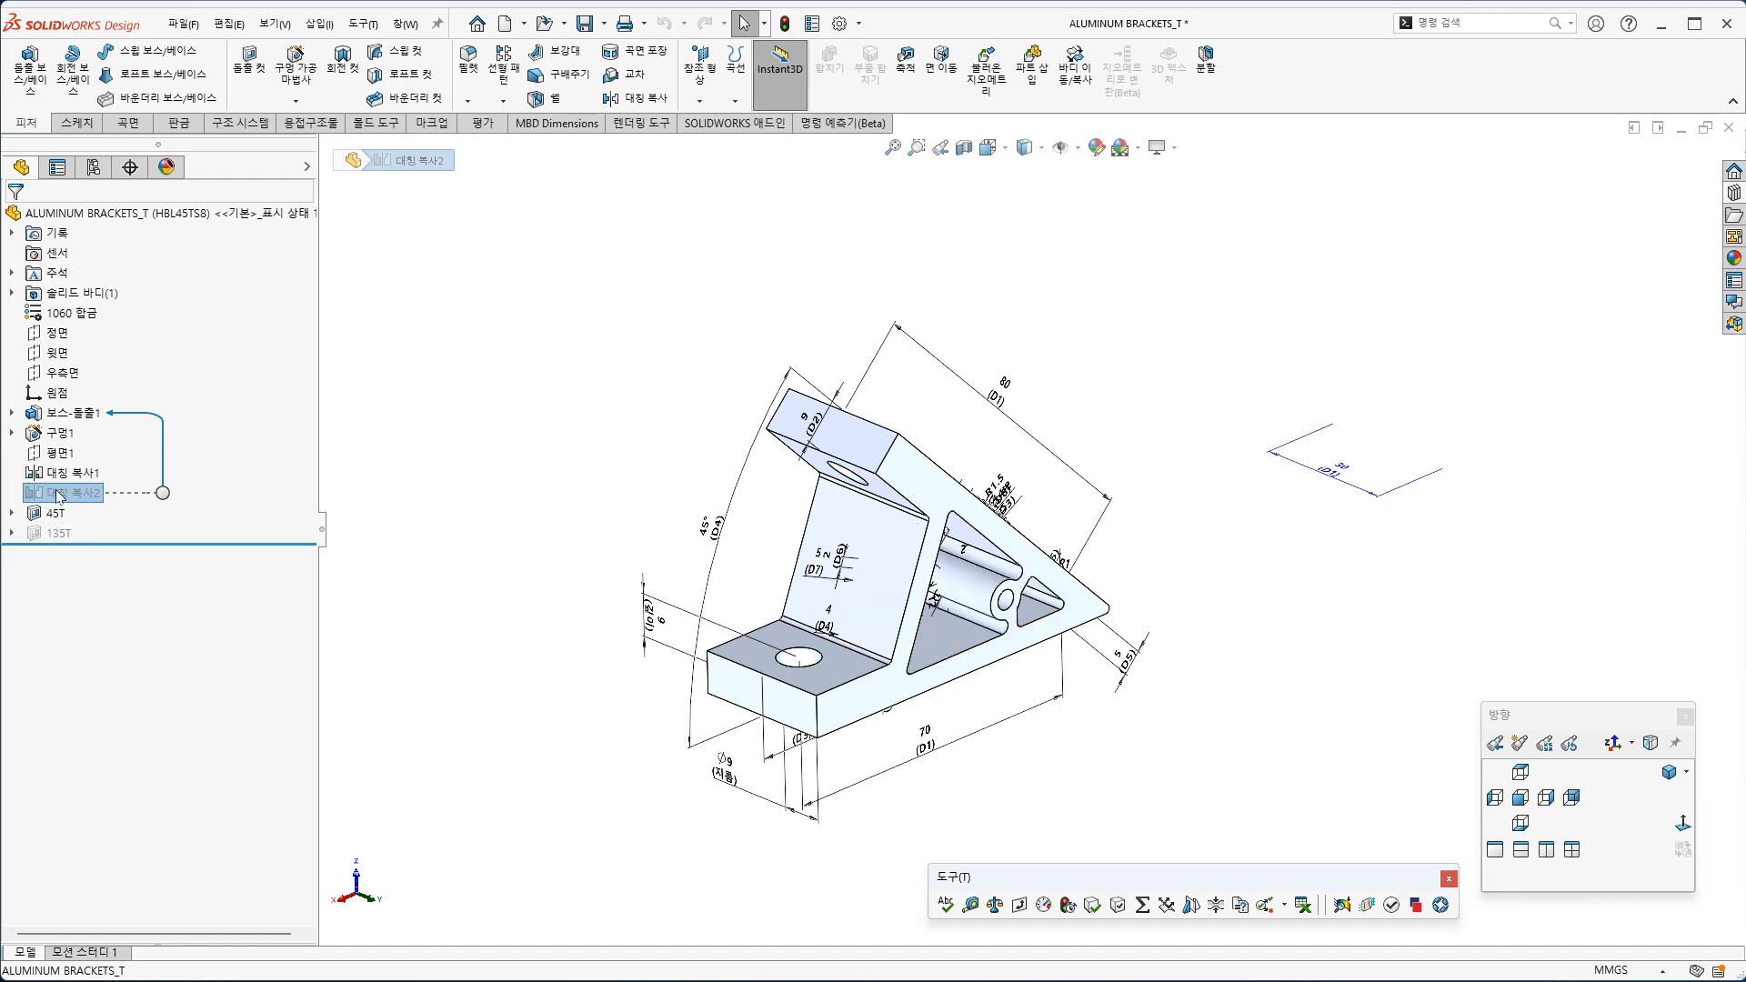
left_click(566, 567)
scroll(591, 600, "down", 3)
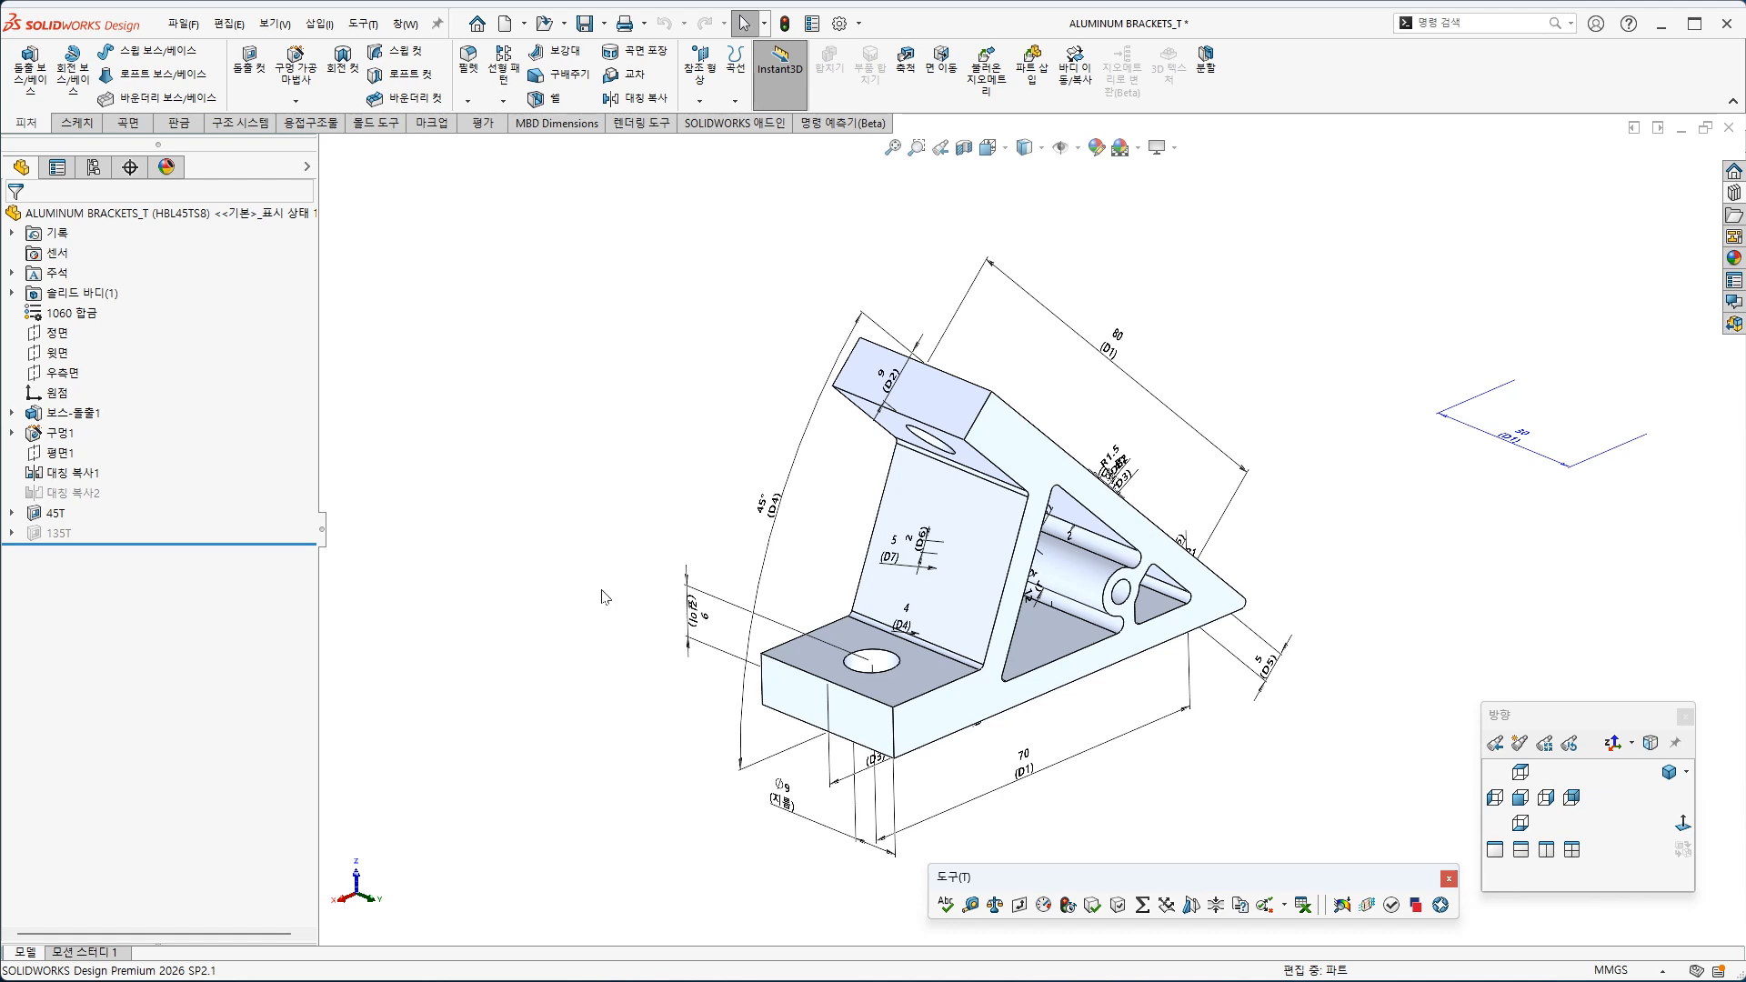
Group the features 대칭 복사2, 45T and 135T into a new folder in the feature tree
left_click(56, 512)
right_click(66, 530)
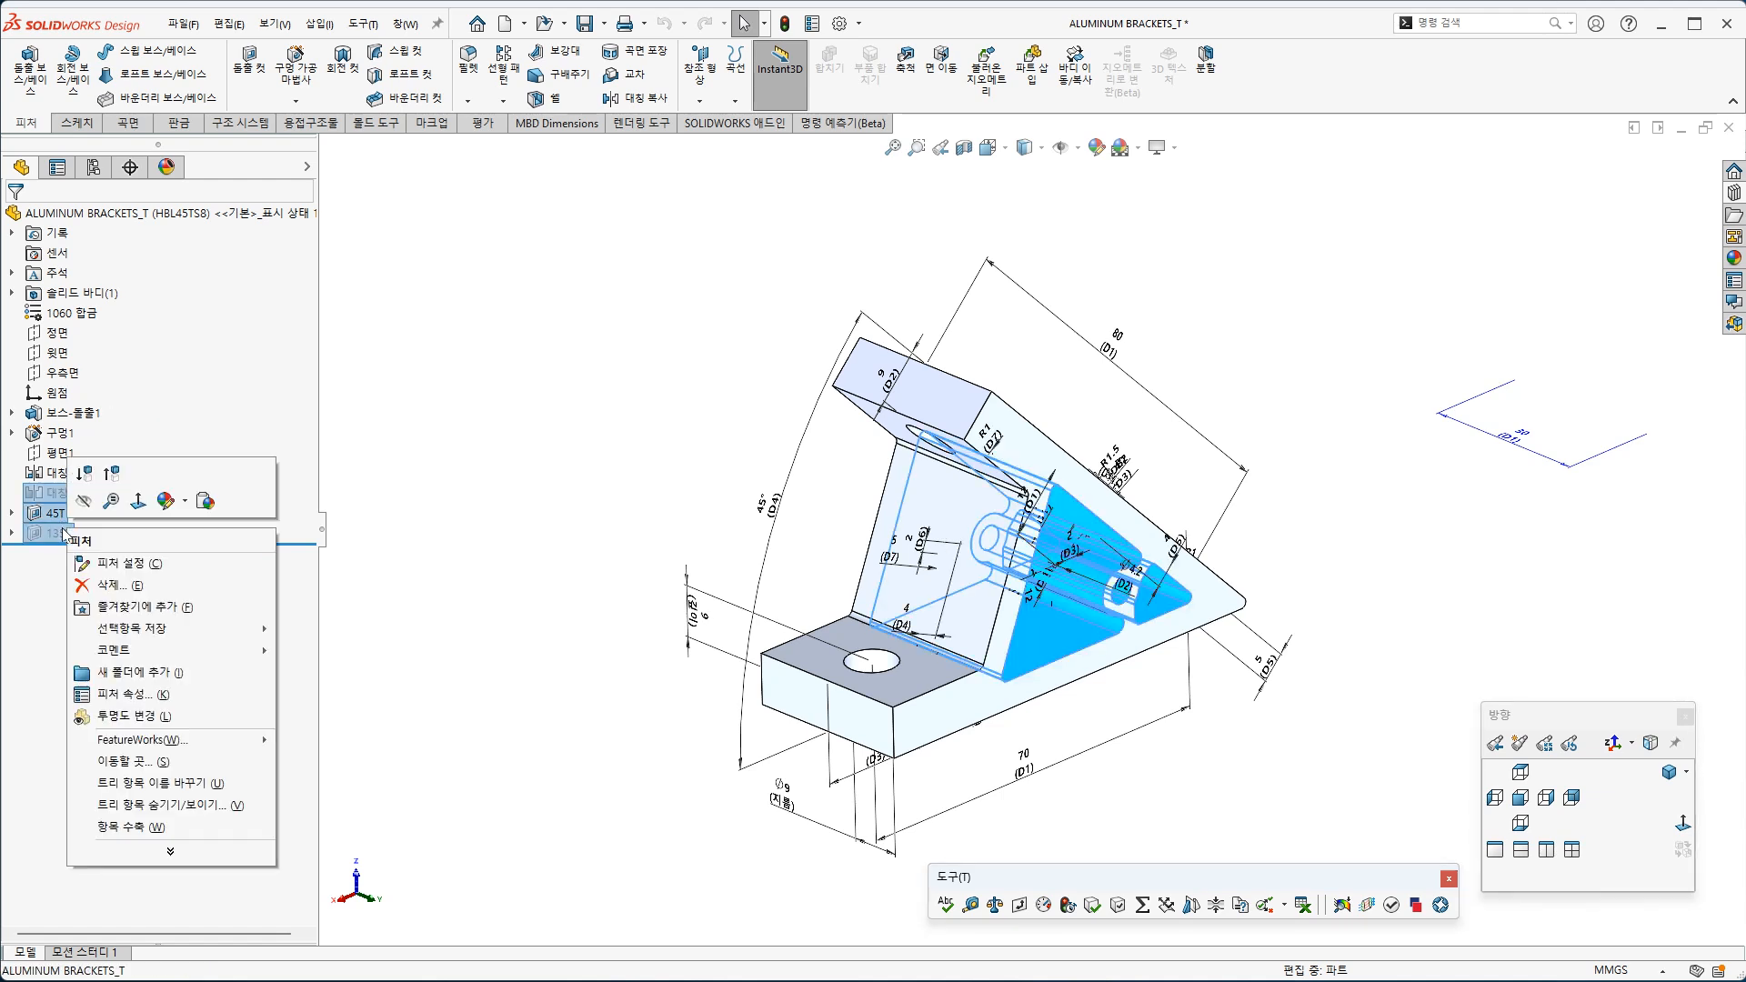
left_click(137, 673)
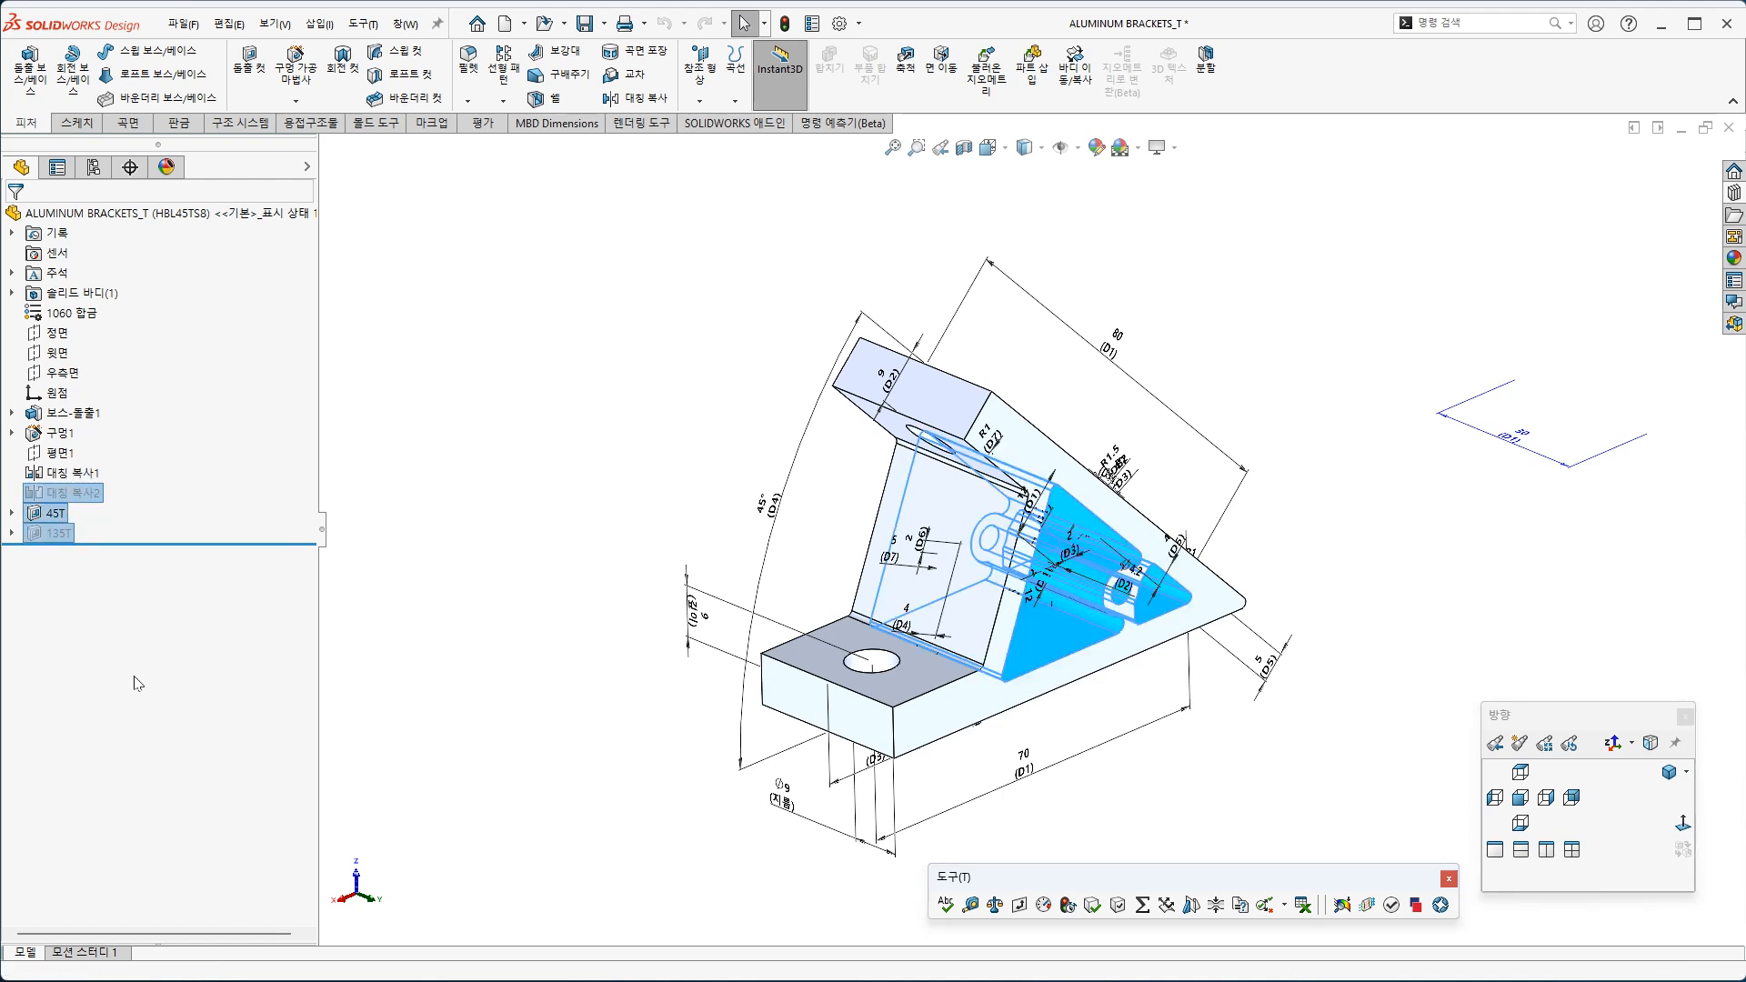
Check the new folder's available commands and delete the folder from the feature tree
right_click(56, 494)
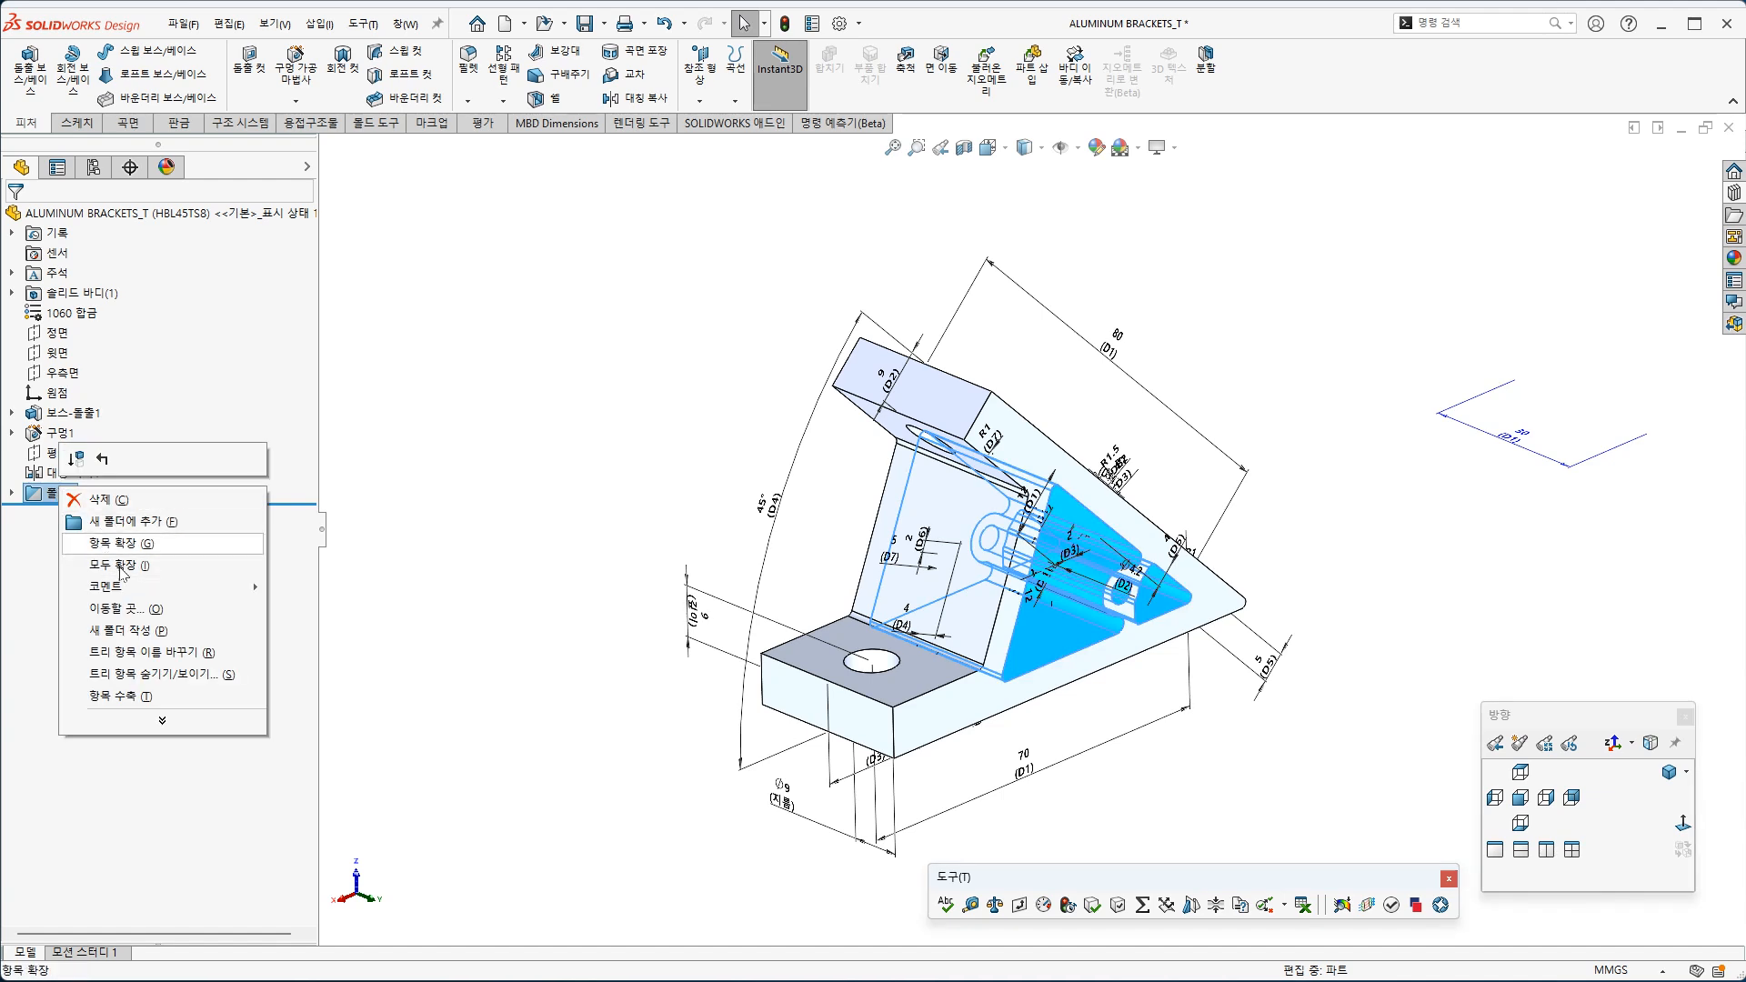
mouse_move(118, 595)
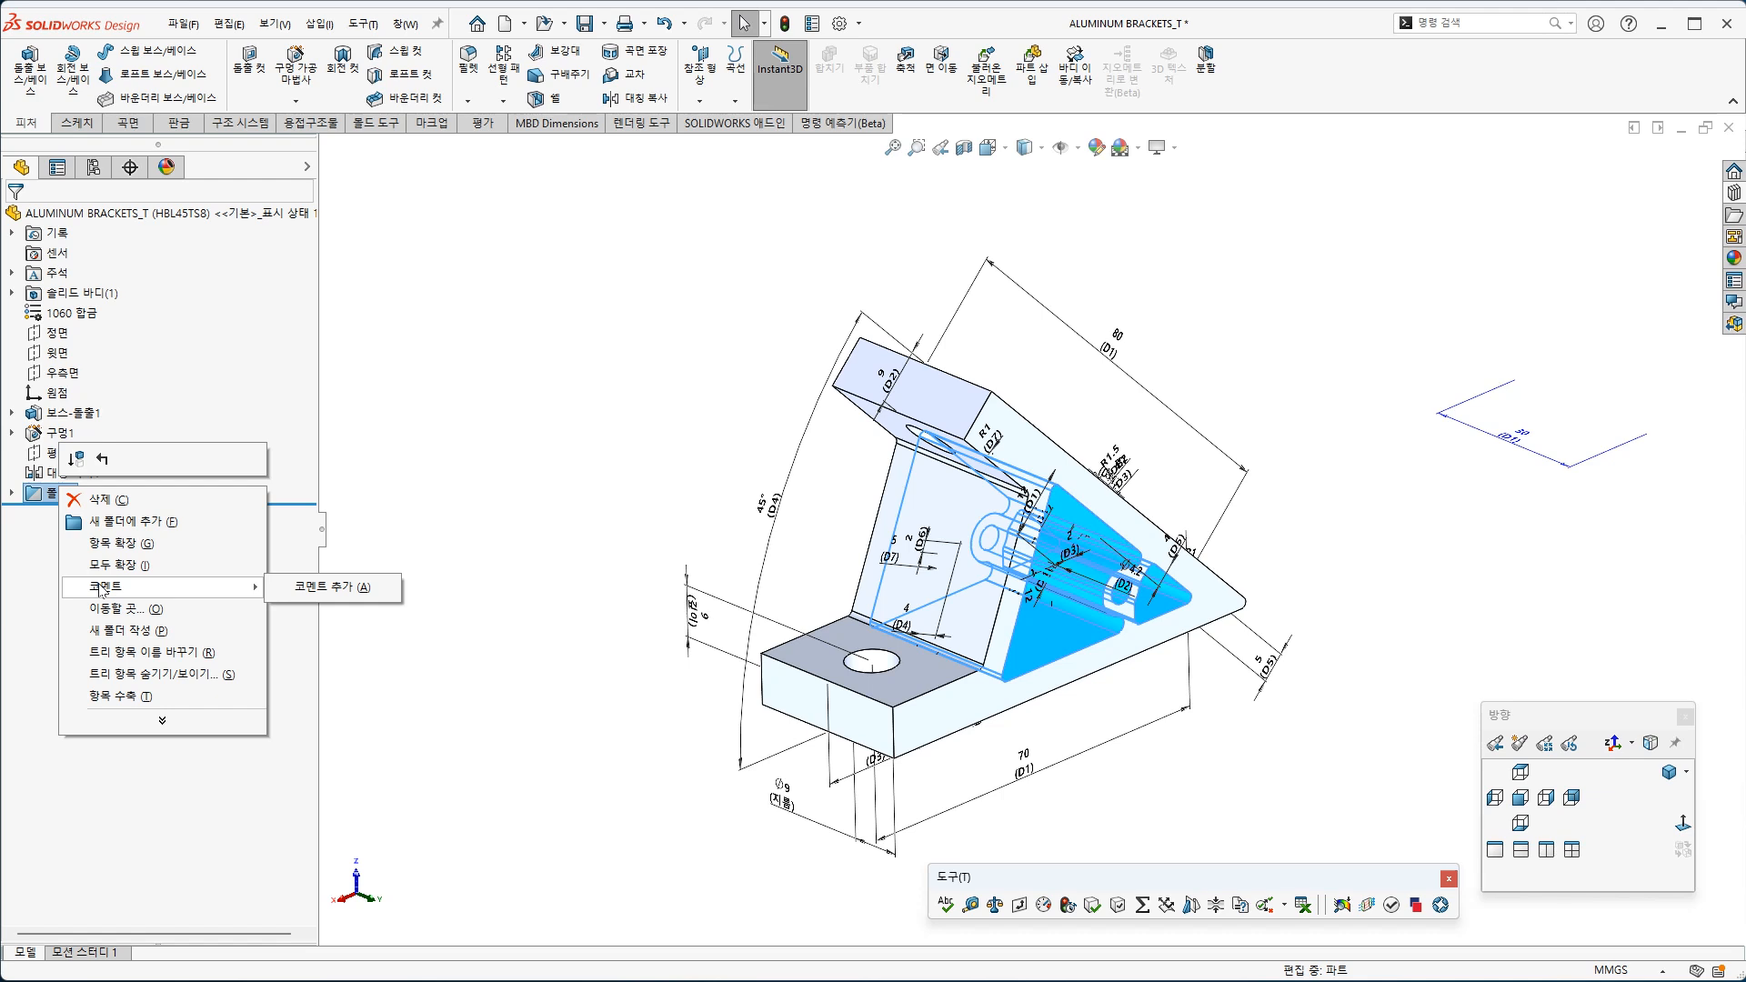
left_click(38, 611)
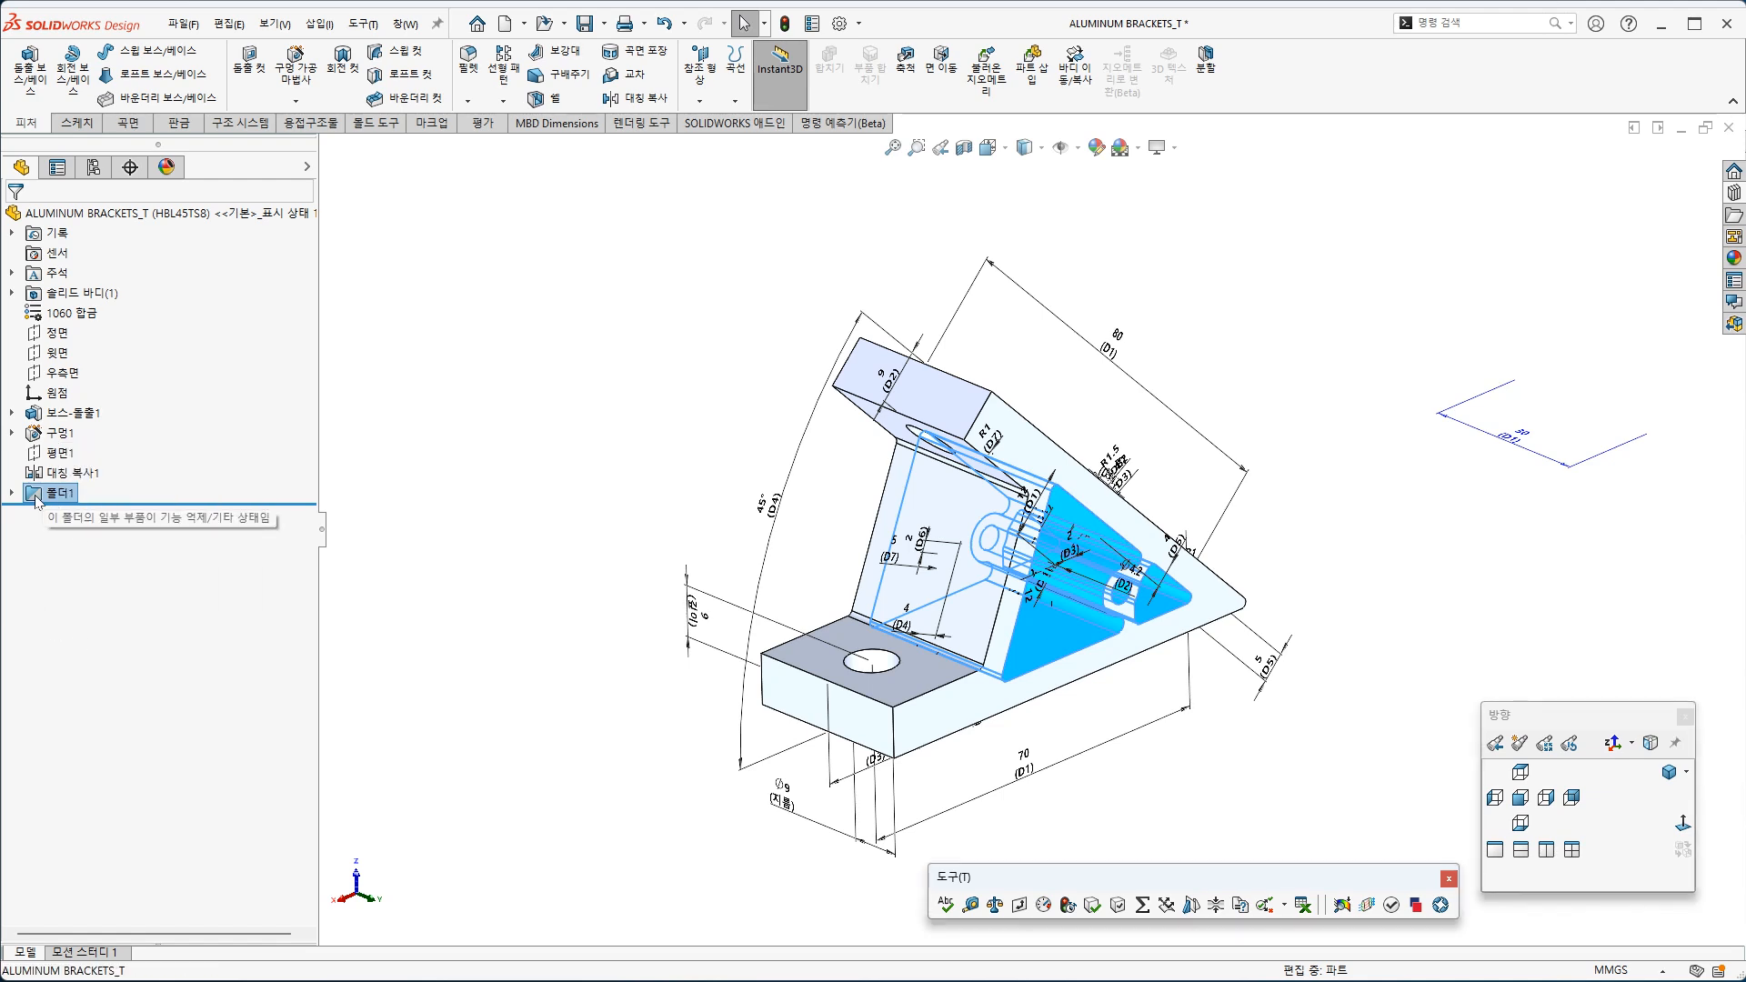
key("Delete")
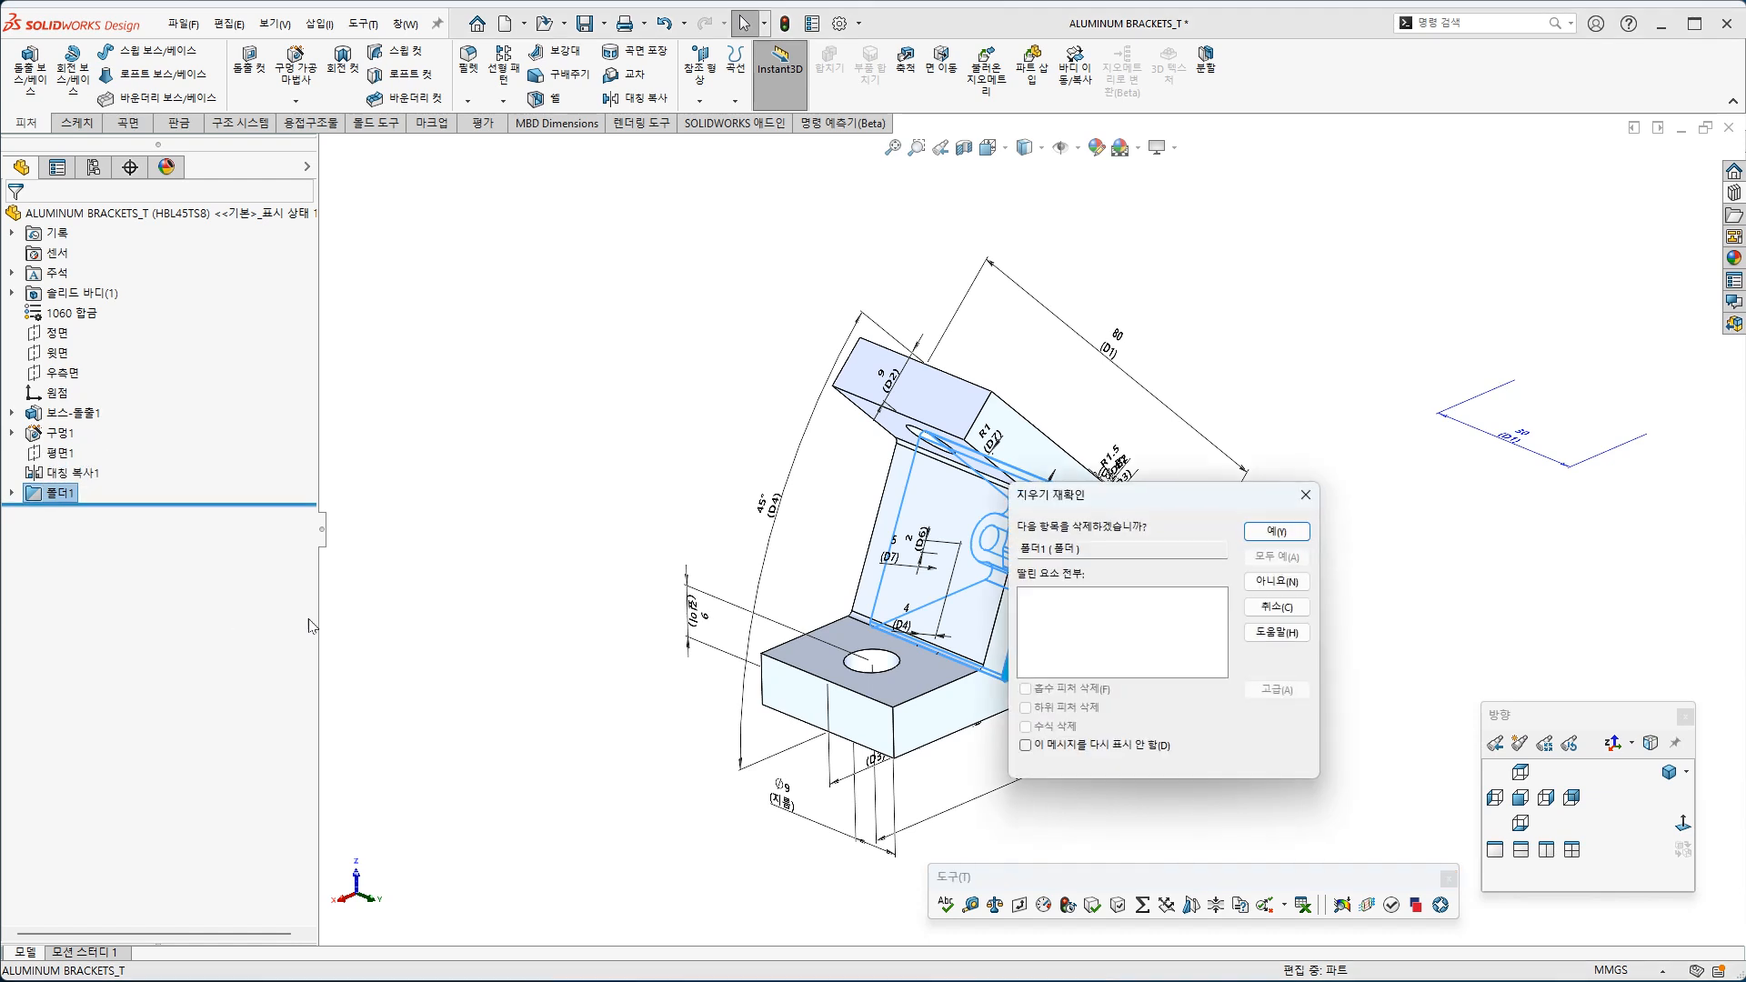
left_click(1277, 531)
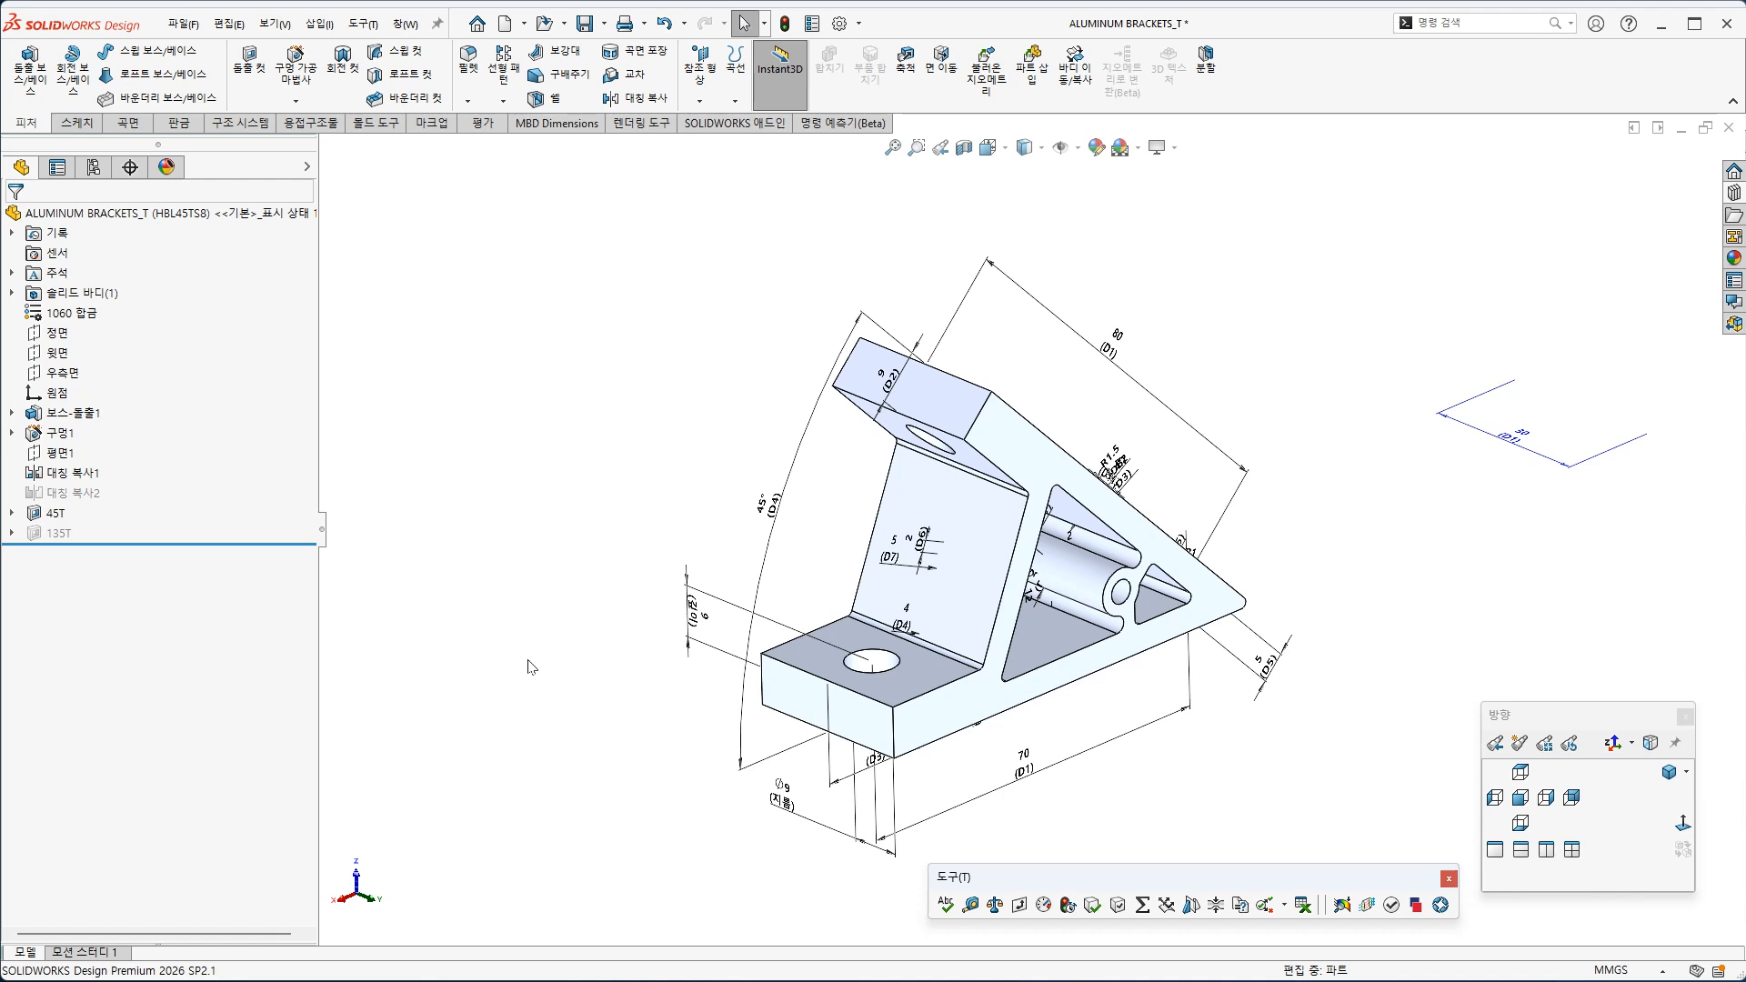
Hide the dimension names and turn off the display of feature dimensions on the bracket
left_click(1077, 148)
left_click(1088, 460)
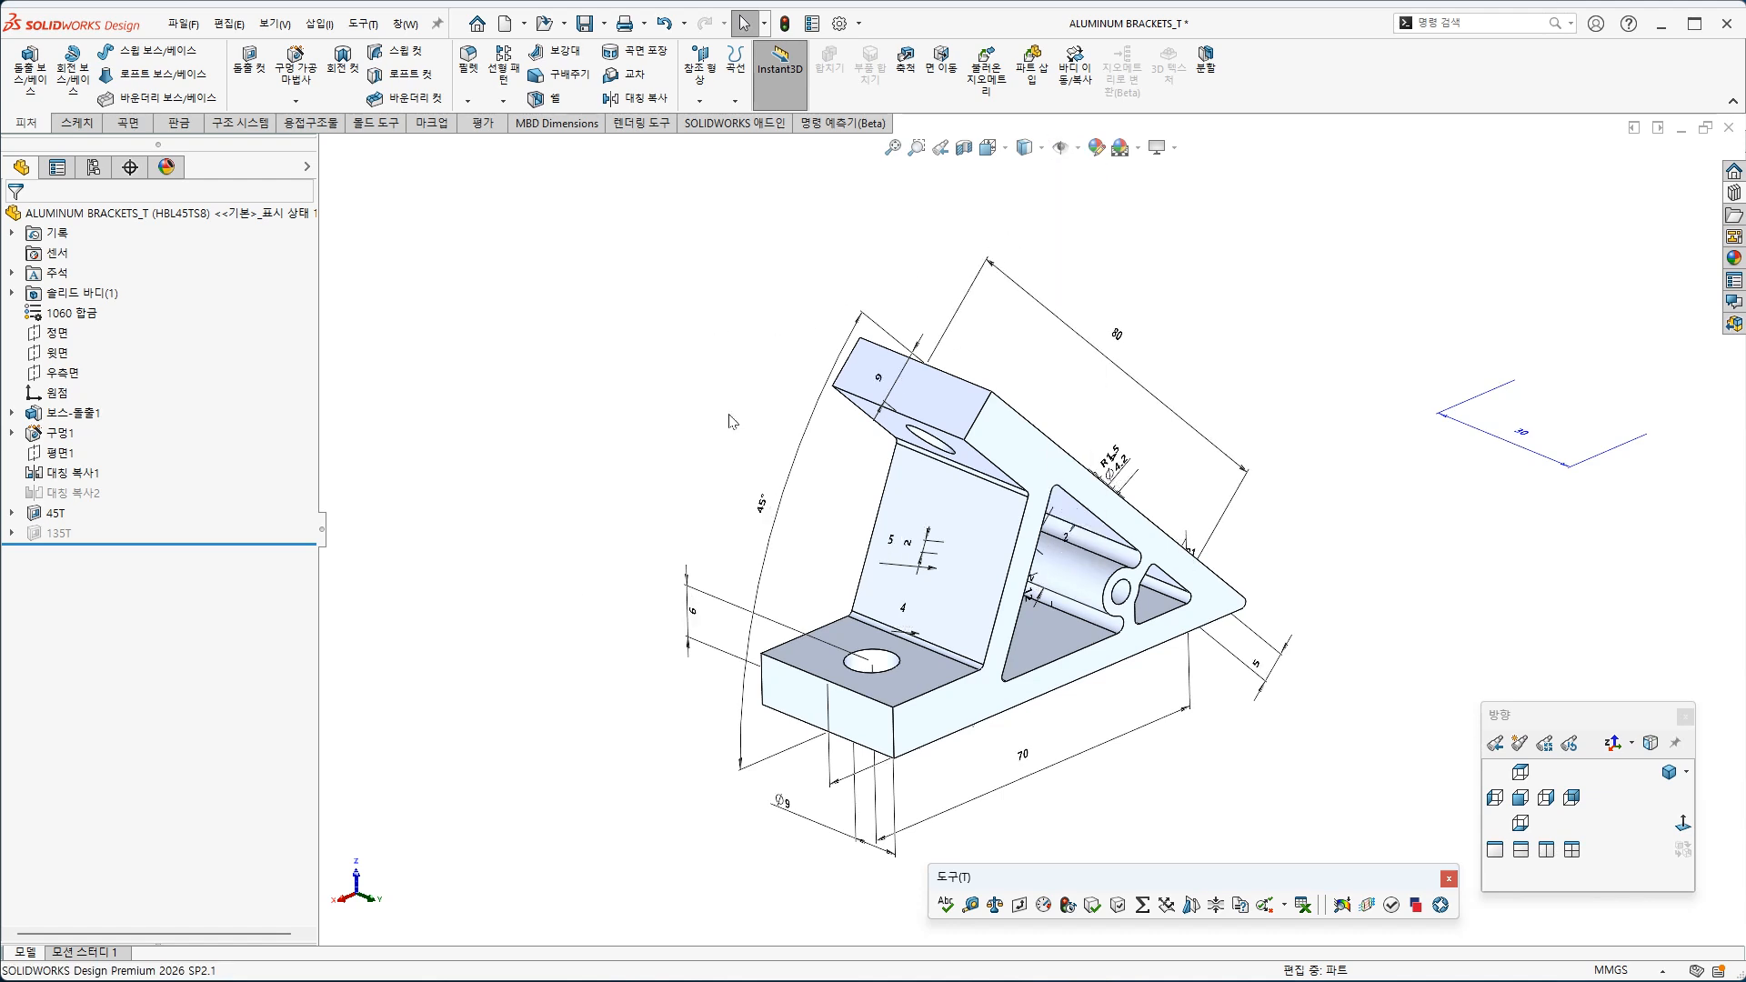
right_click(52, 273)
left_click(100, 329)
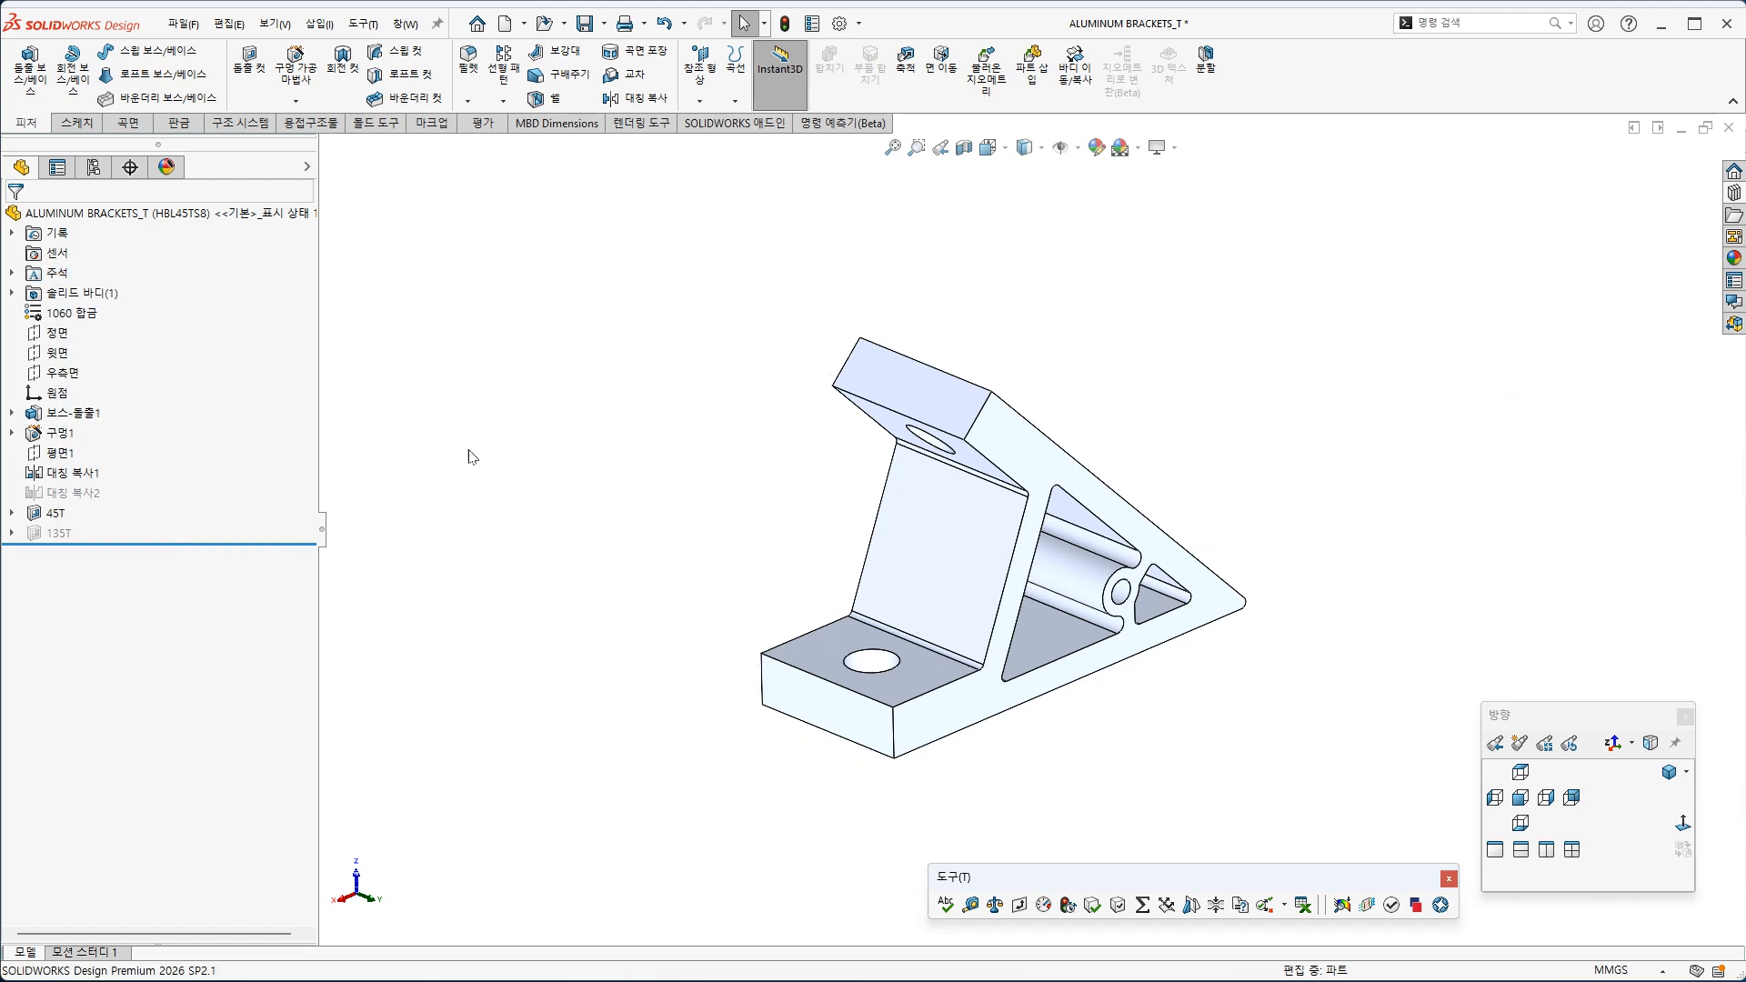
Set the bracket to the isometric view and save the part
left_click(1669, 772)
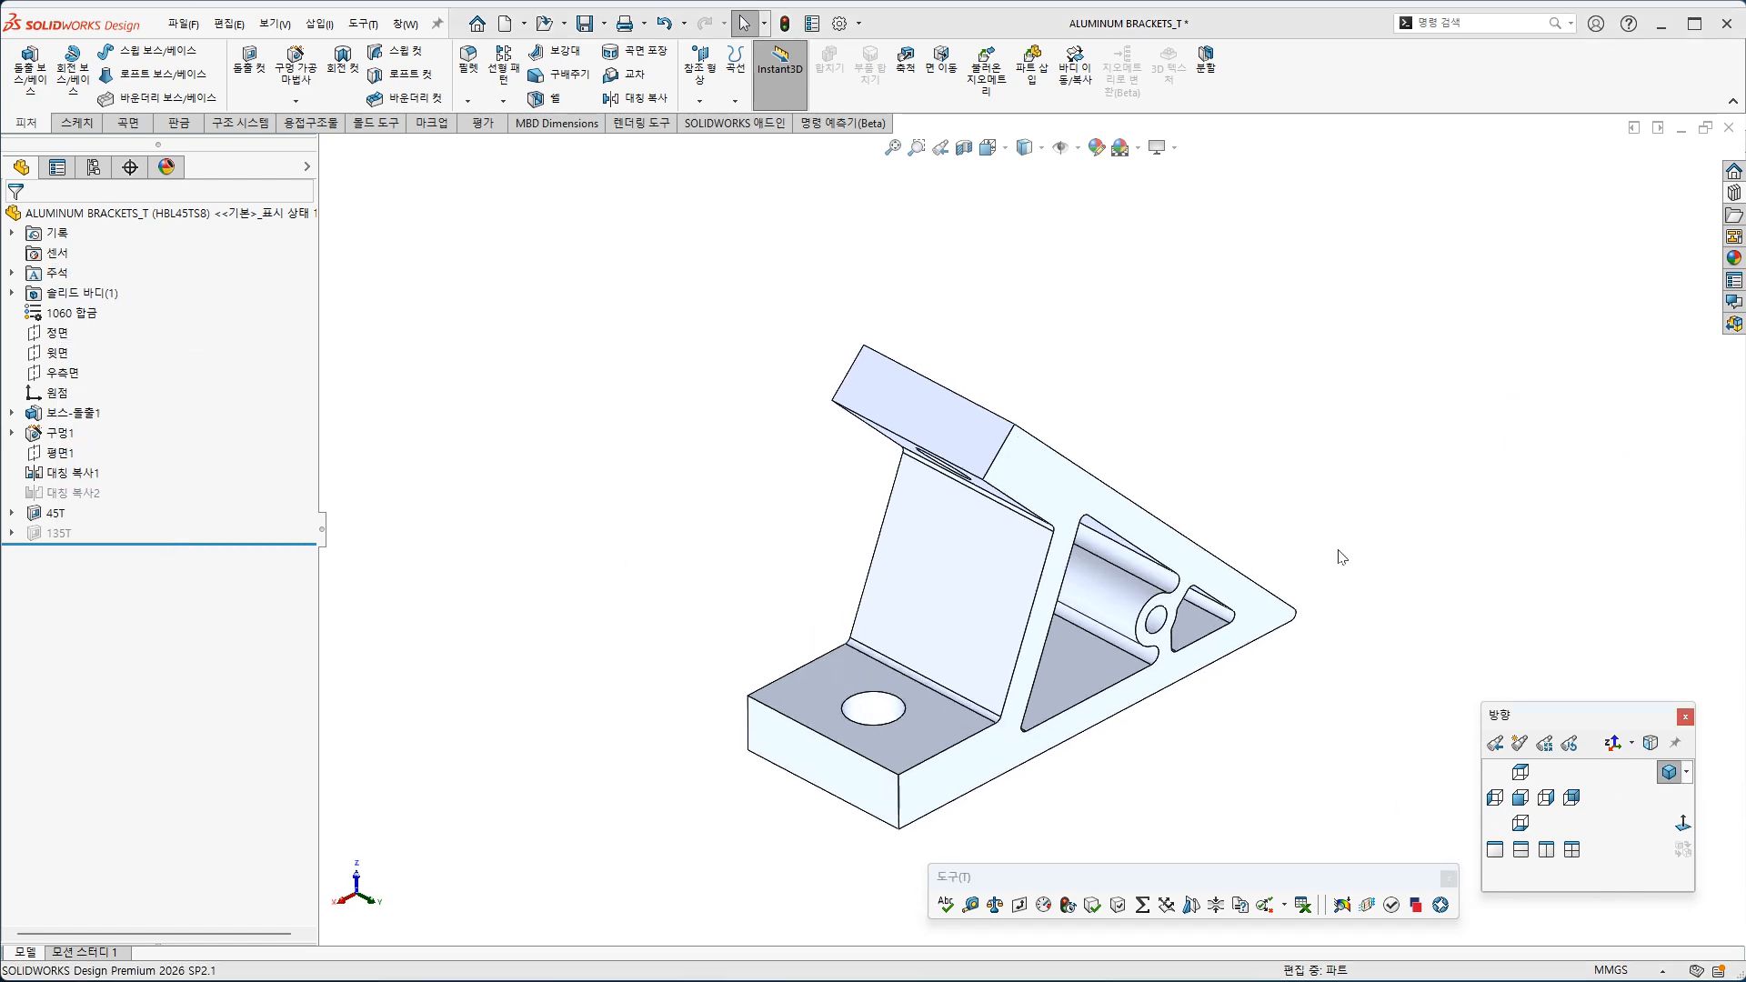
key("ctrl+s")
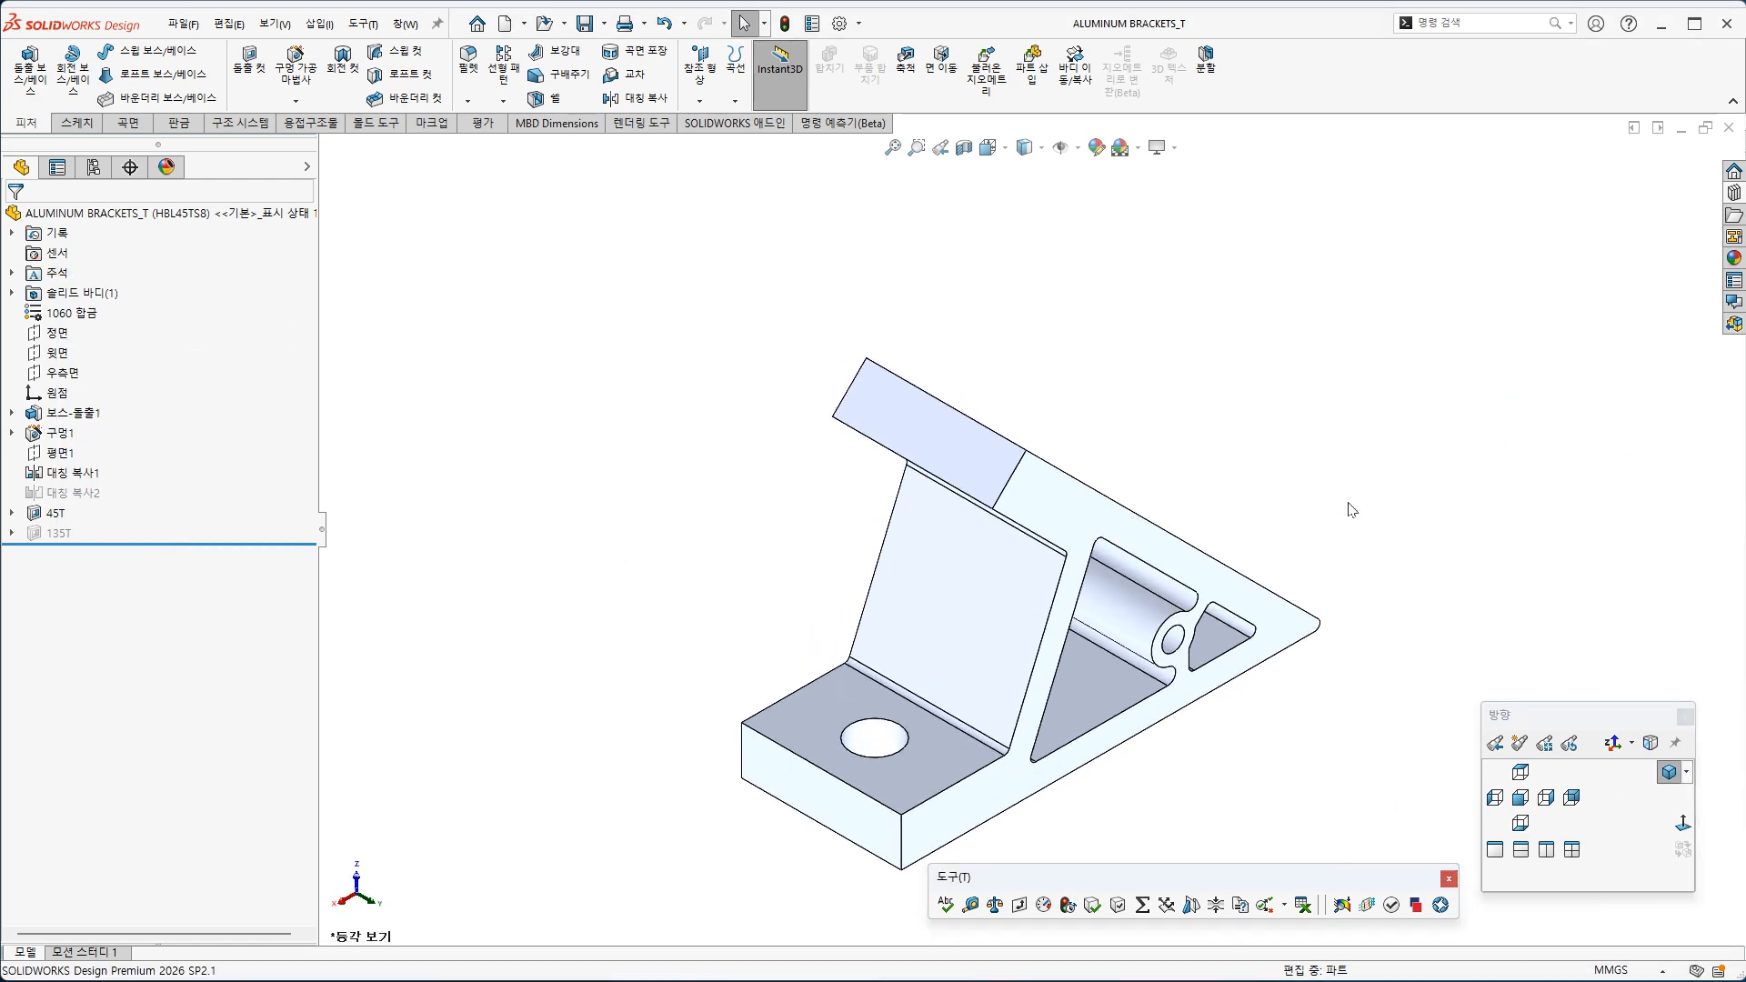
left_click(50, 513)
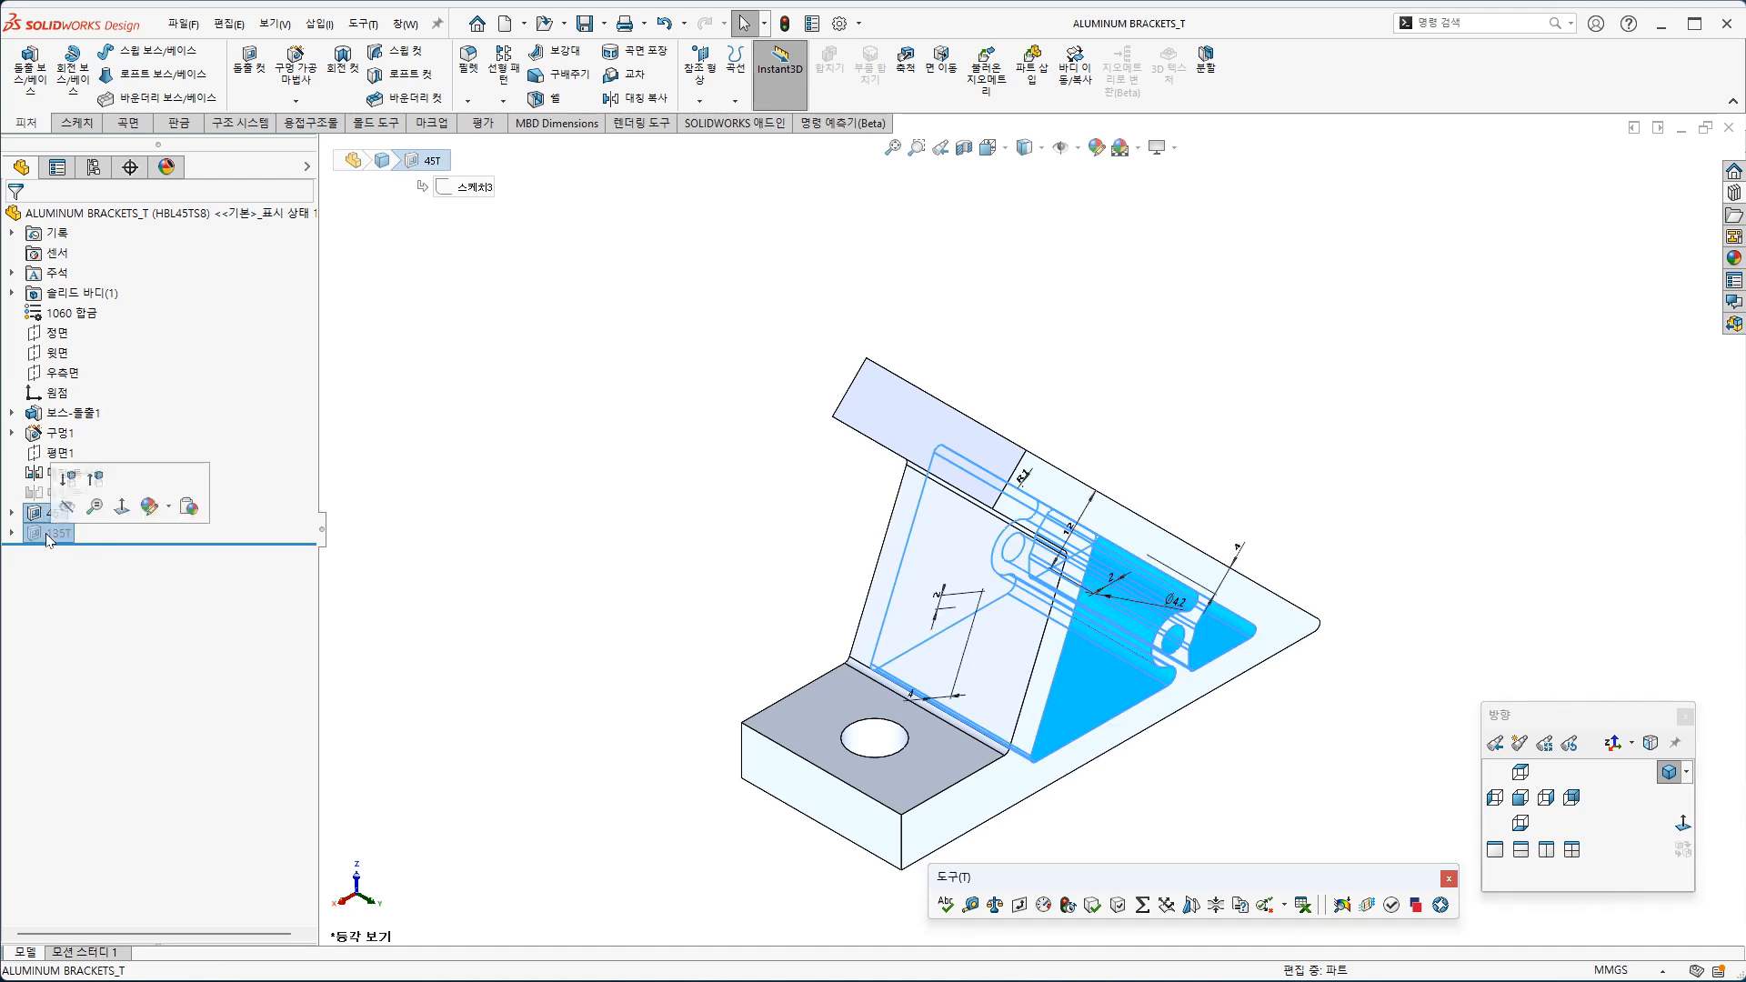
right_click(50, 540)
left_click(170, 504)
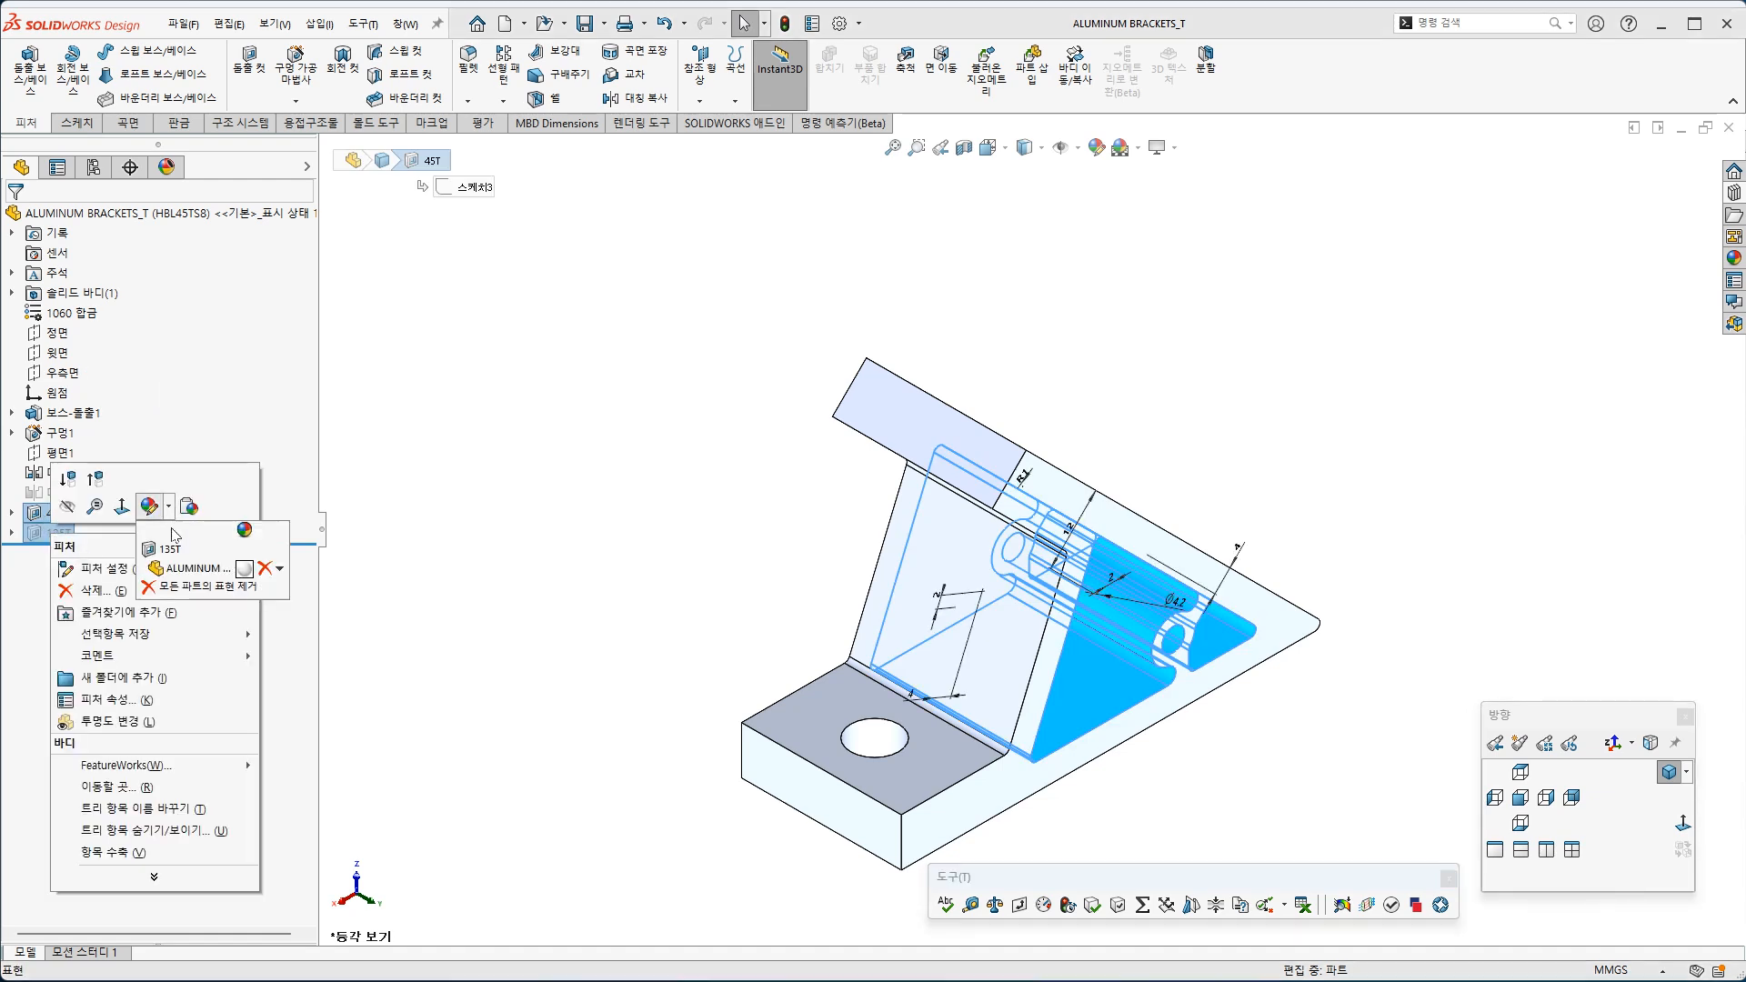
left_click(168, 542)
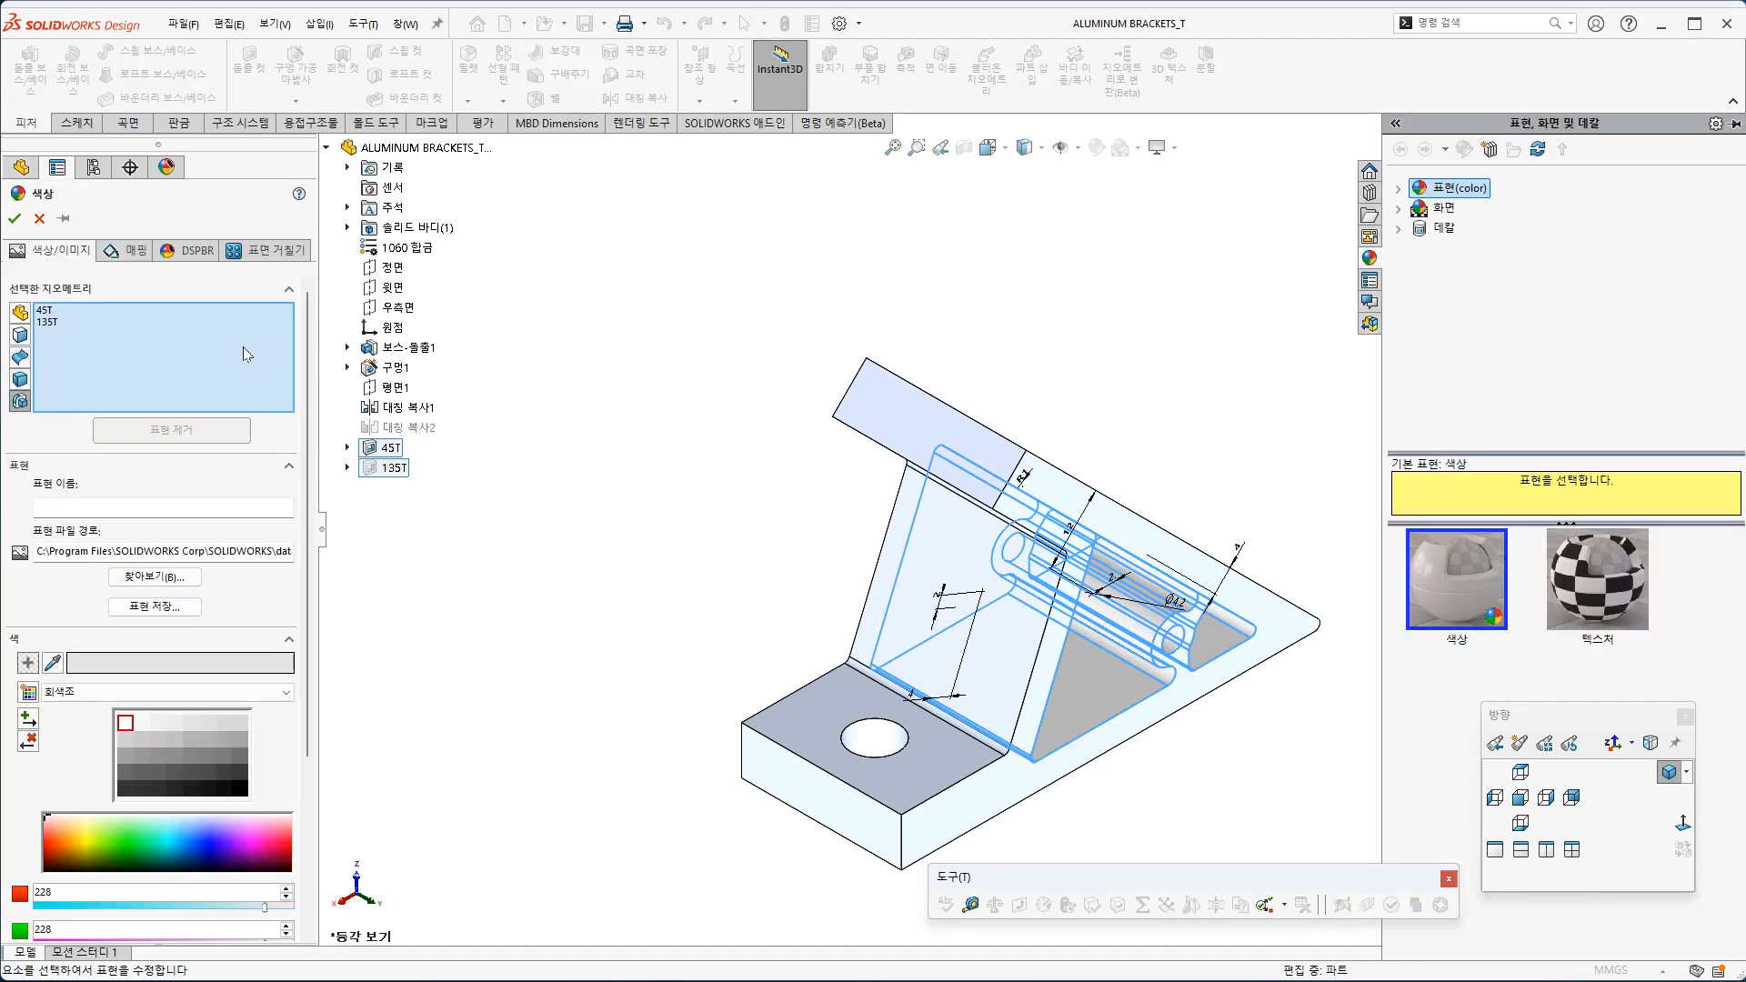
left_click(185, 832)
left_click(268, 828)
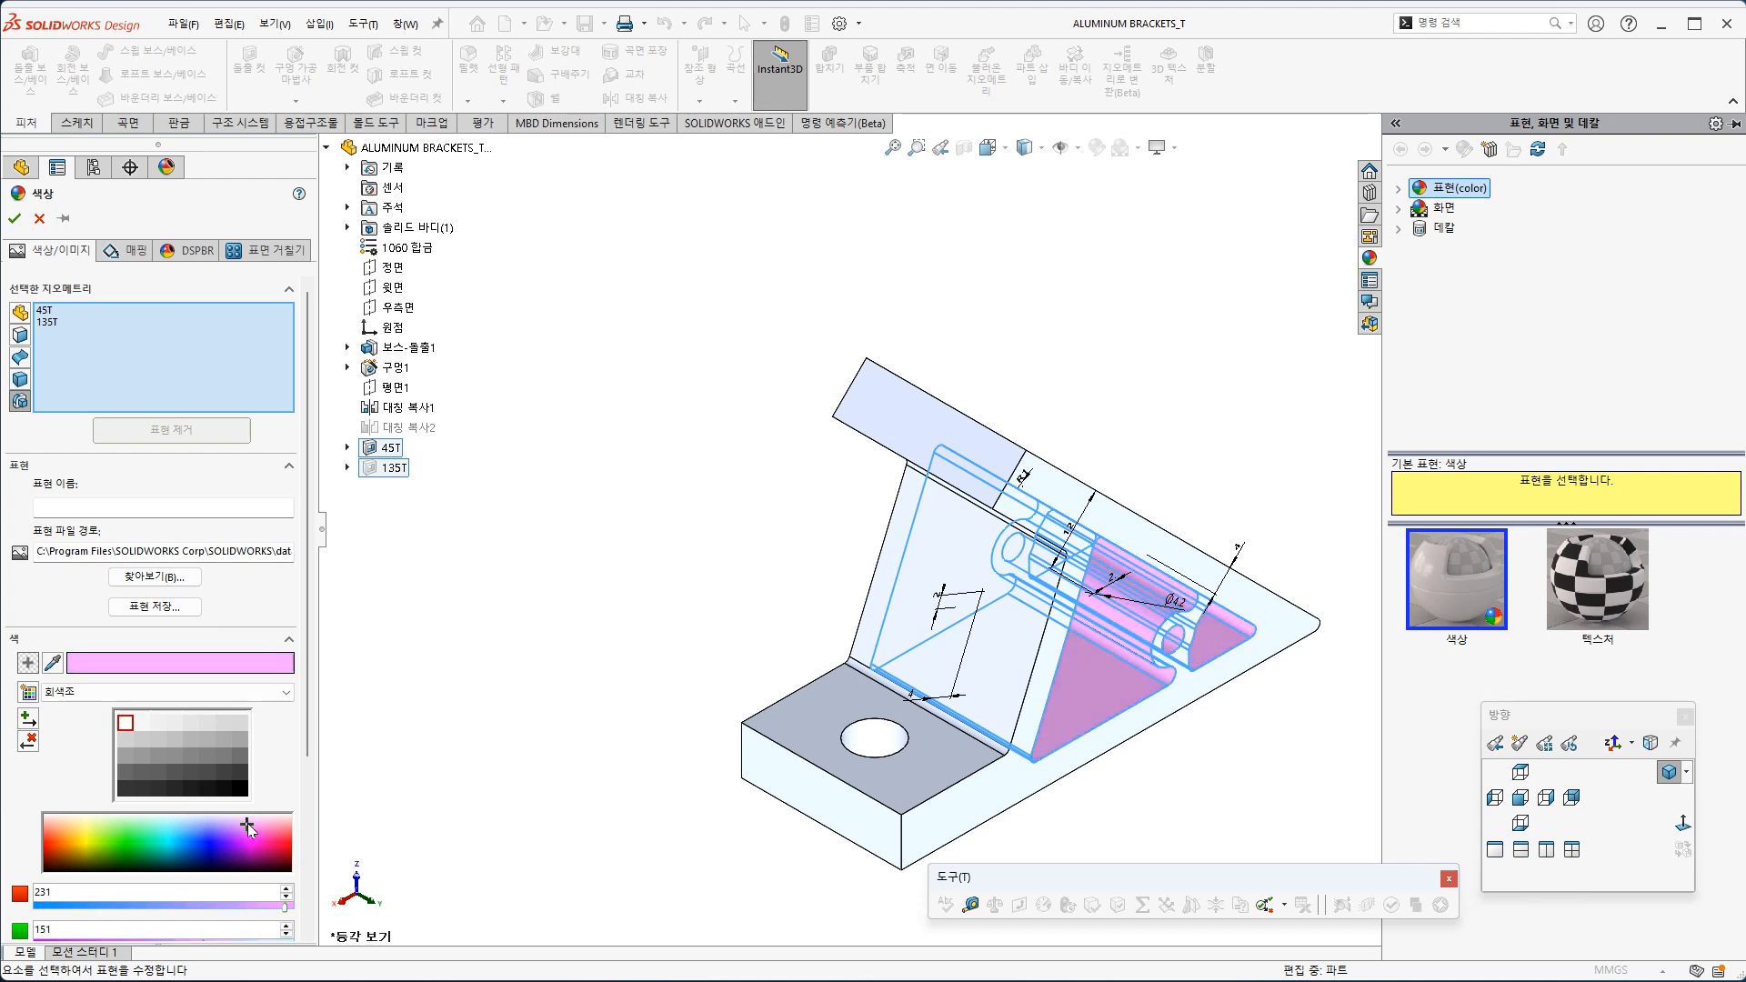
mouse_move(268, 830)
left_mouse_down()
mouse_move(93, 836)
mouse_move(73, 858)
mouse_move(71, 844)
left_mouse_up()
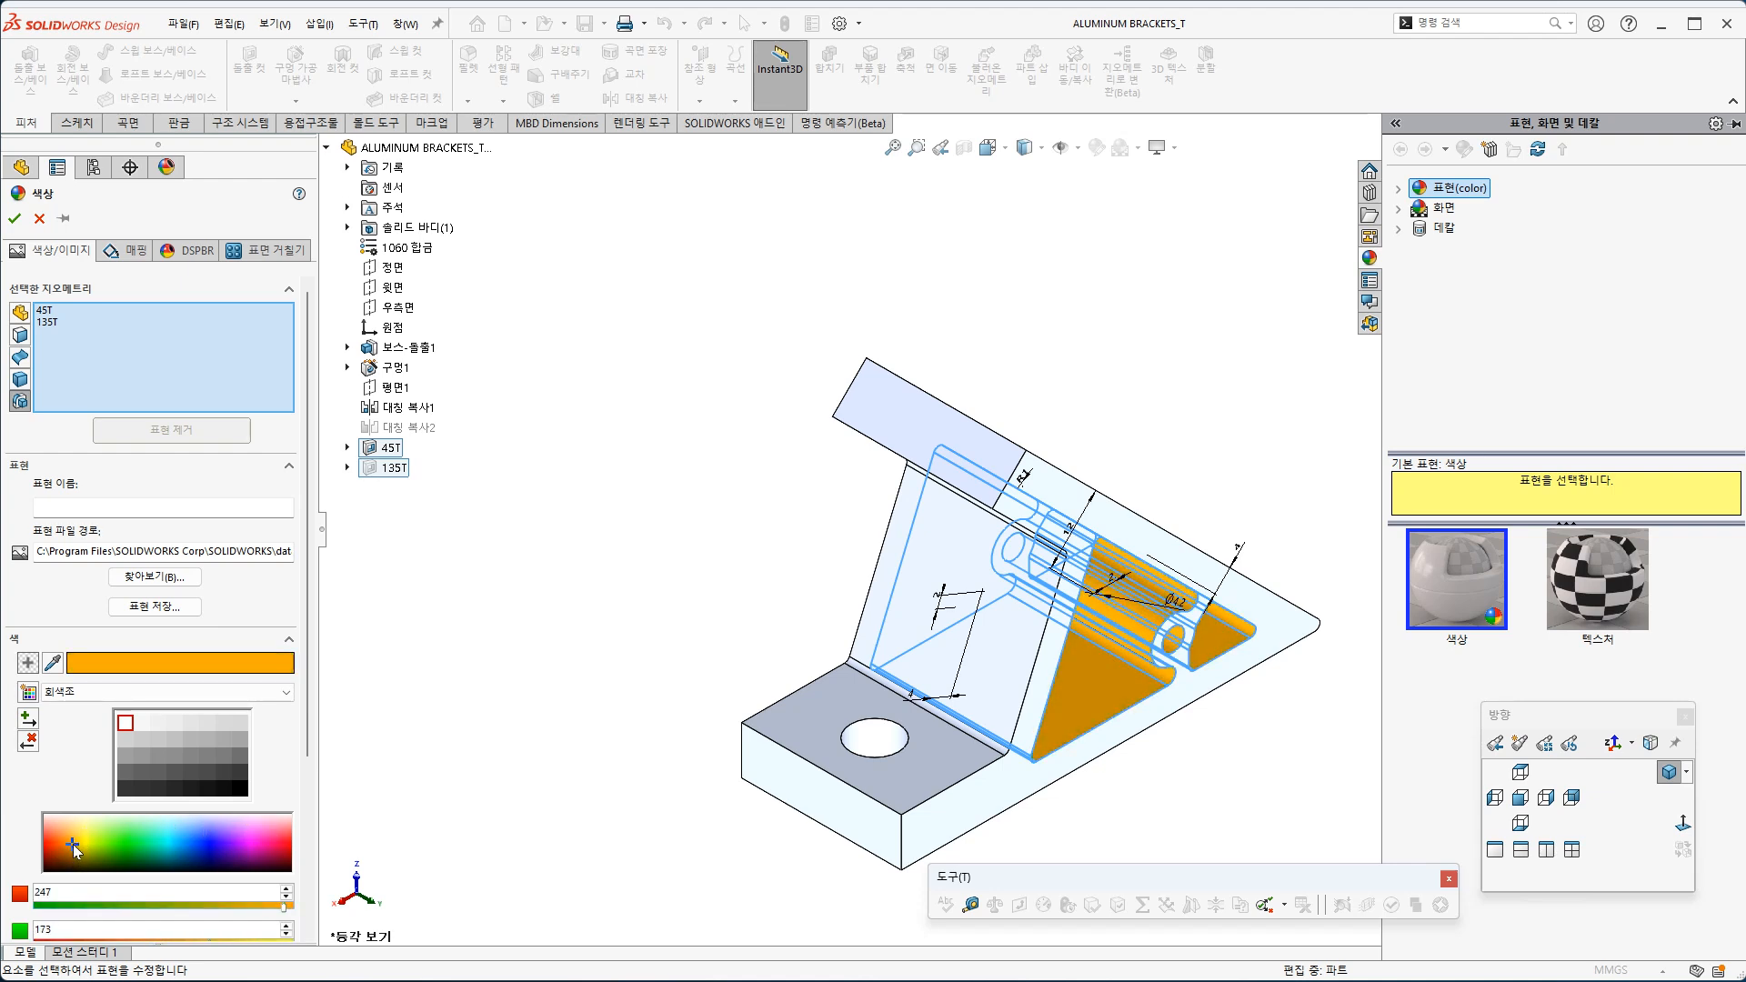
left_click(39, 218)
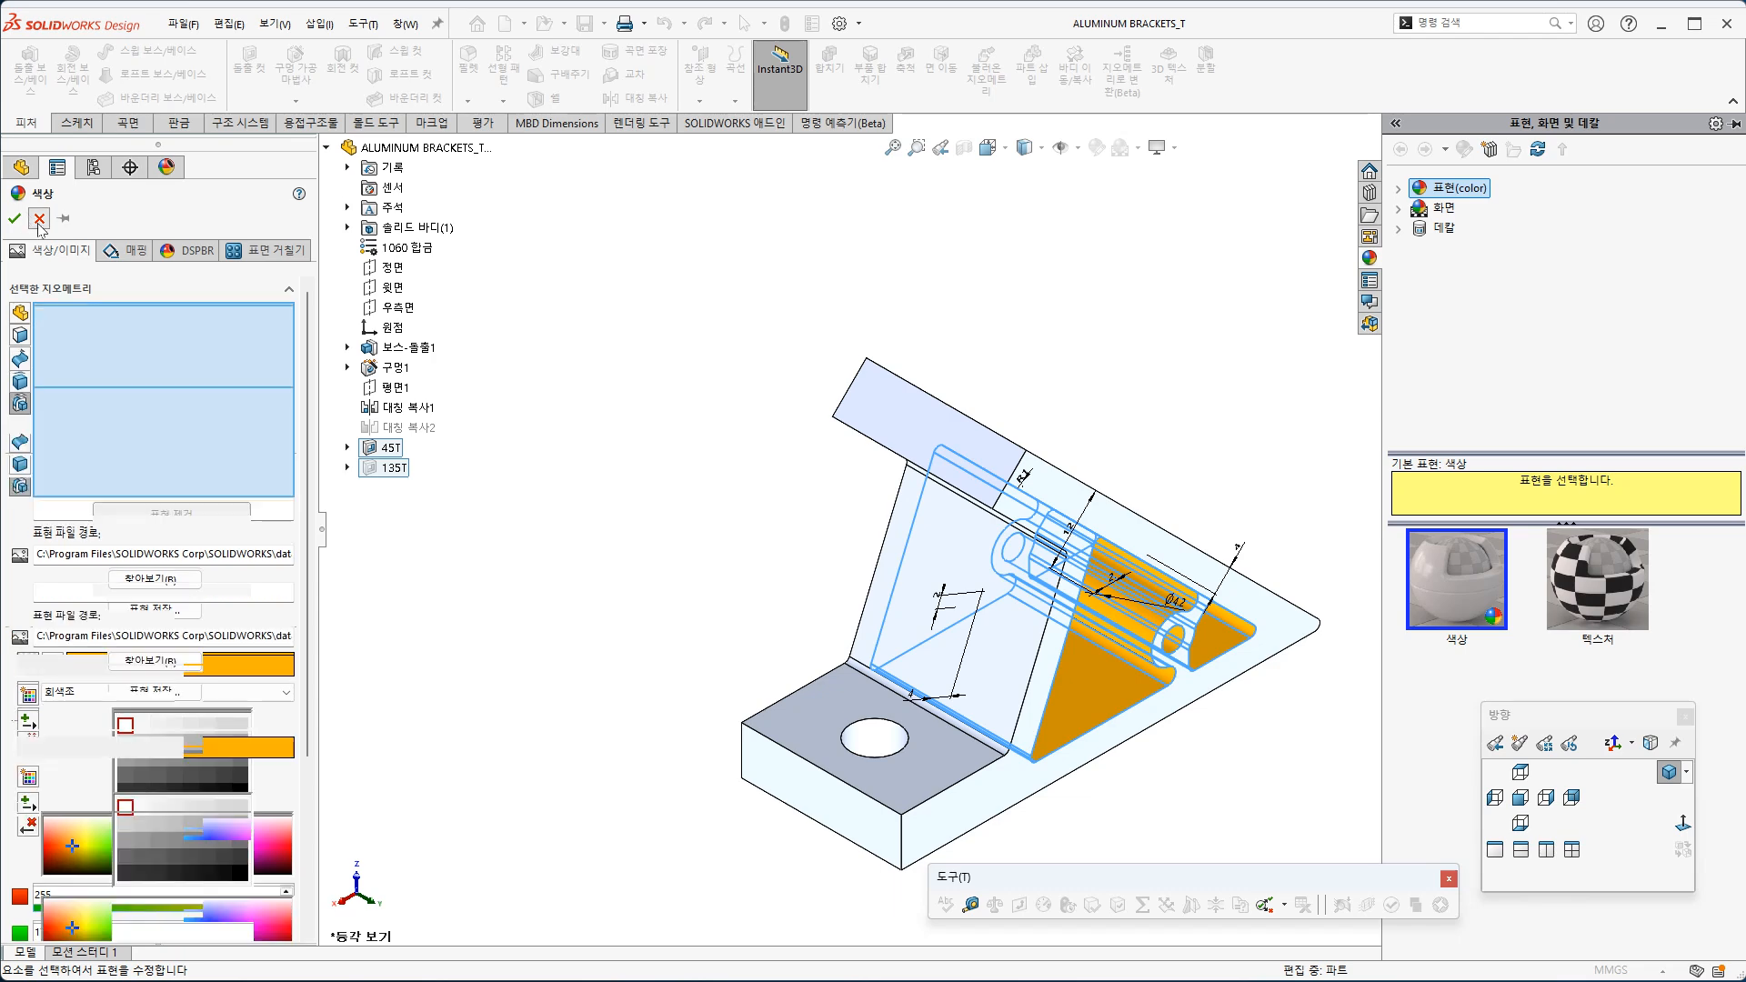
Apply the 황갈색 paint appearance from the 페인트 > 자 category to the 45T and 135T features
left_click(69, 516)
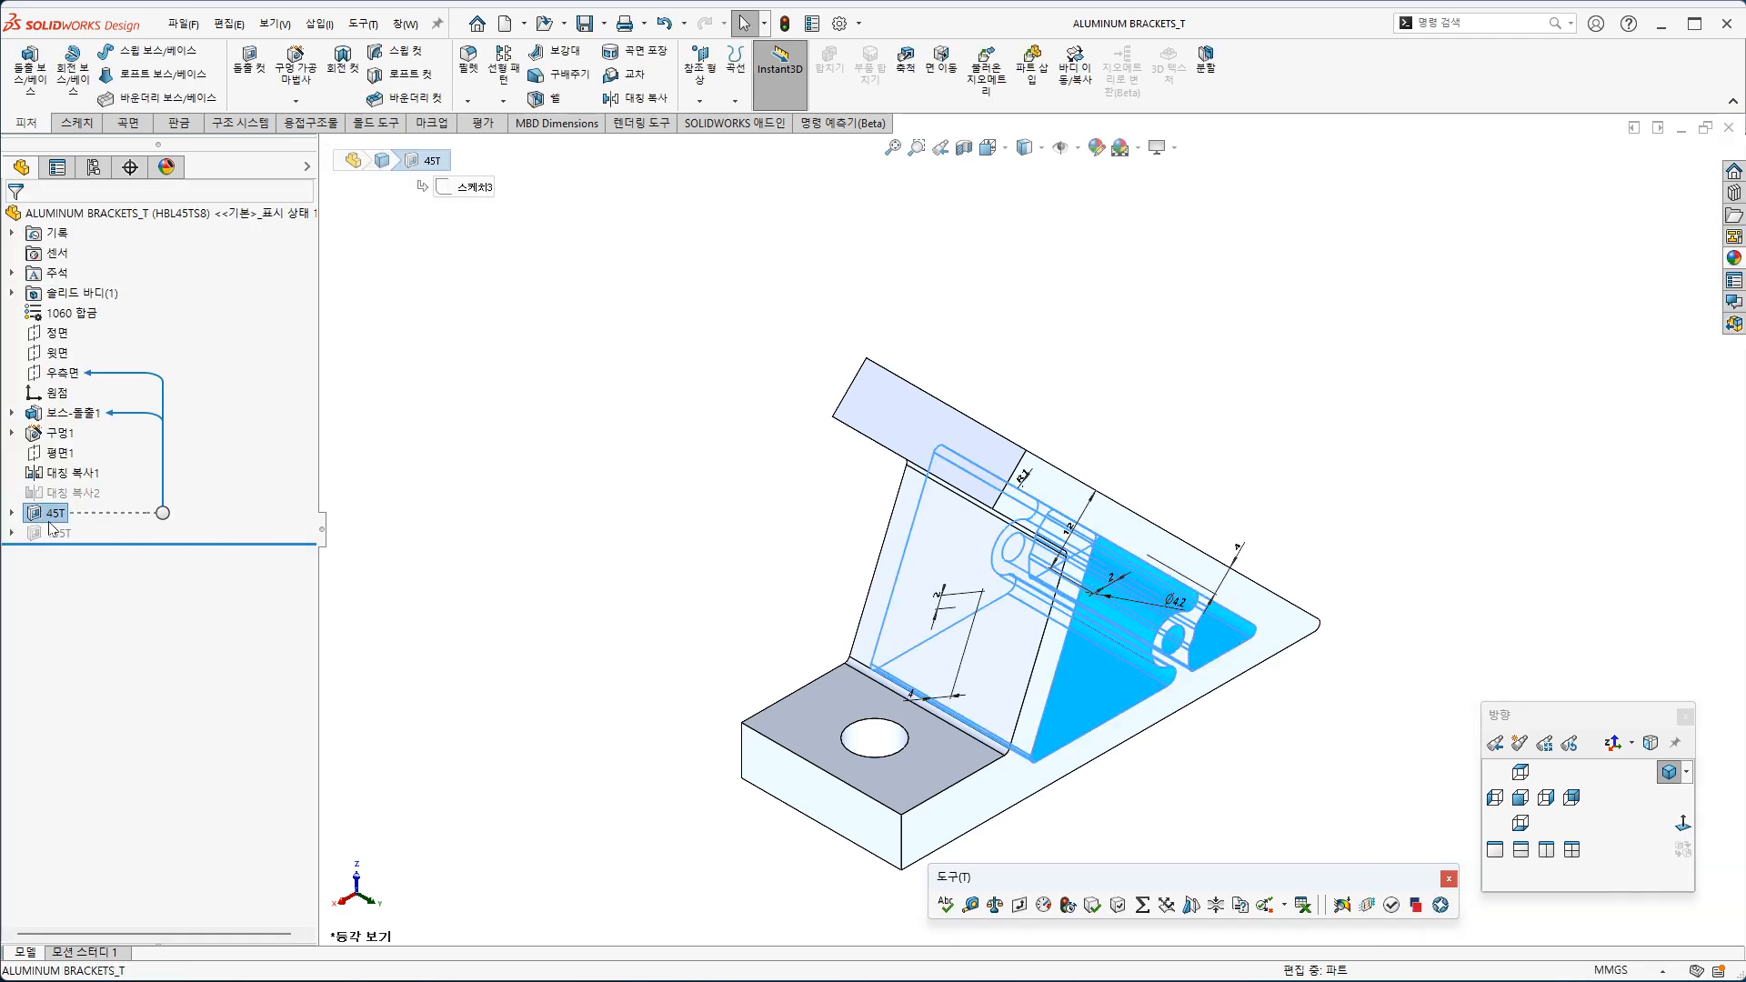
left_click(64, 534, "ctrl")
left_click(1734, 258)
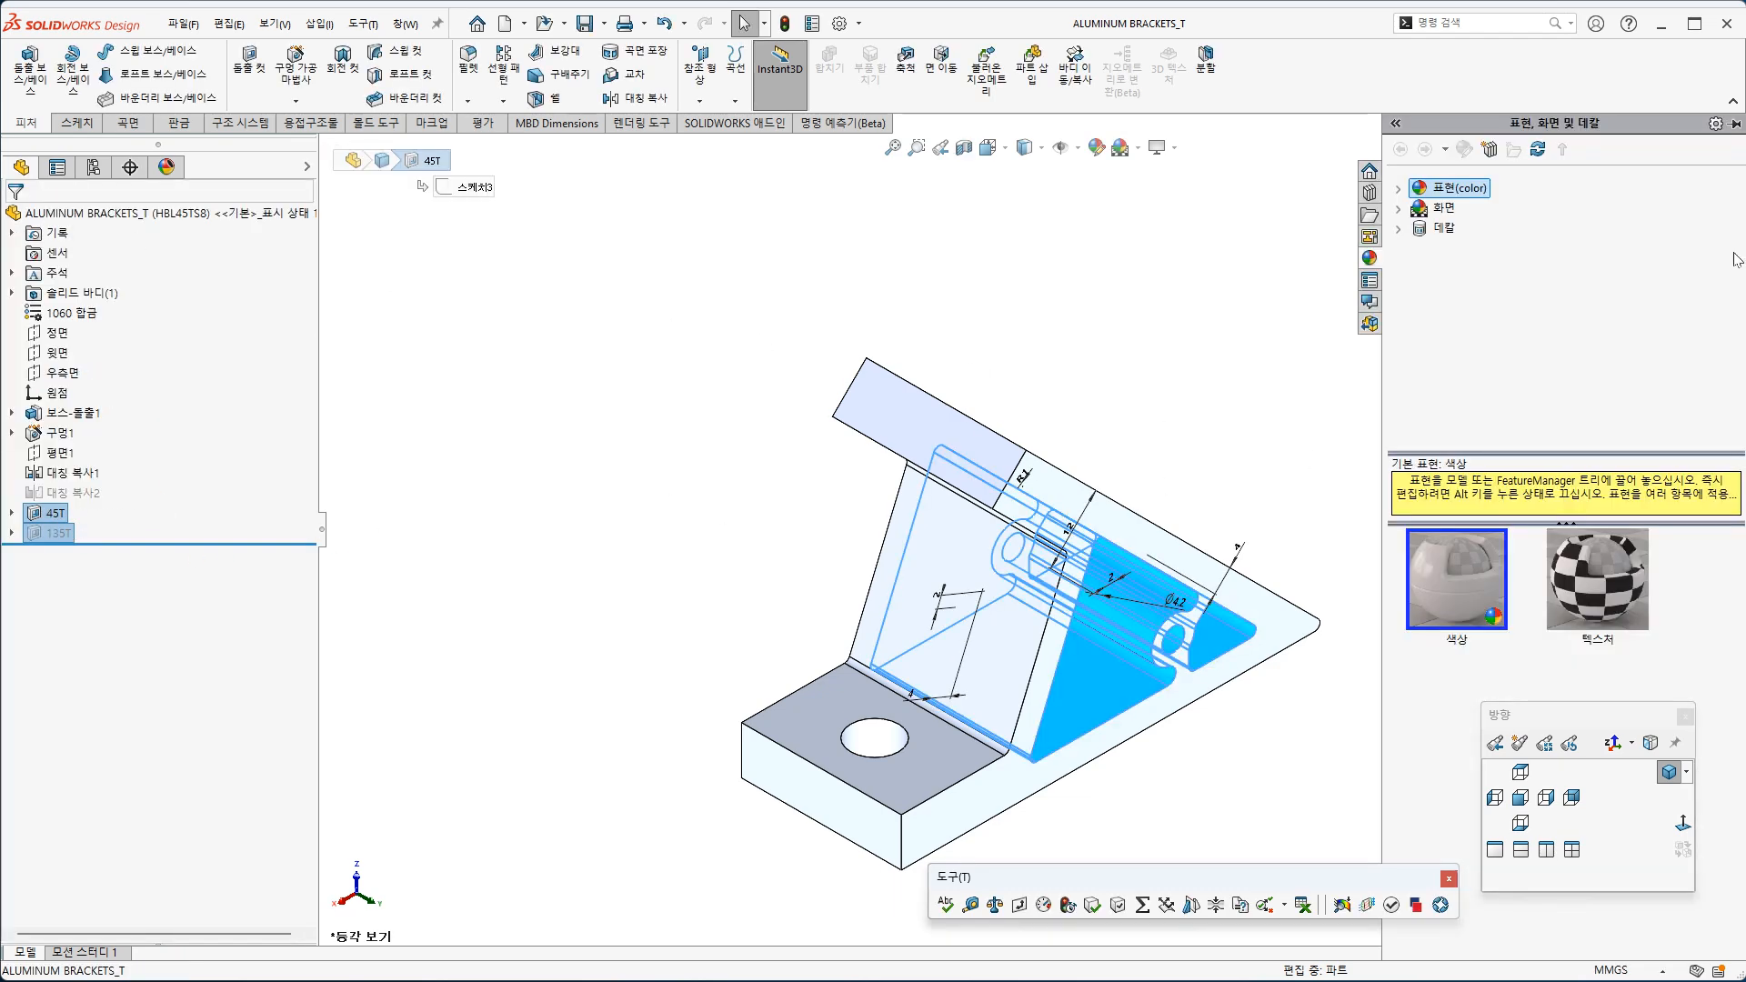
left_click(1441, 192)
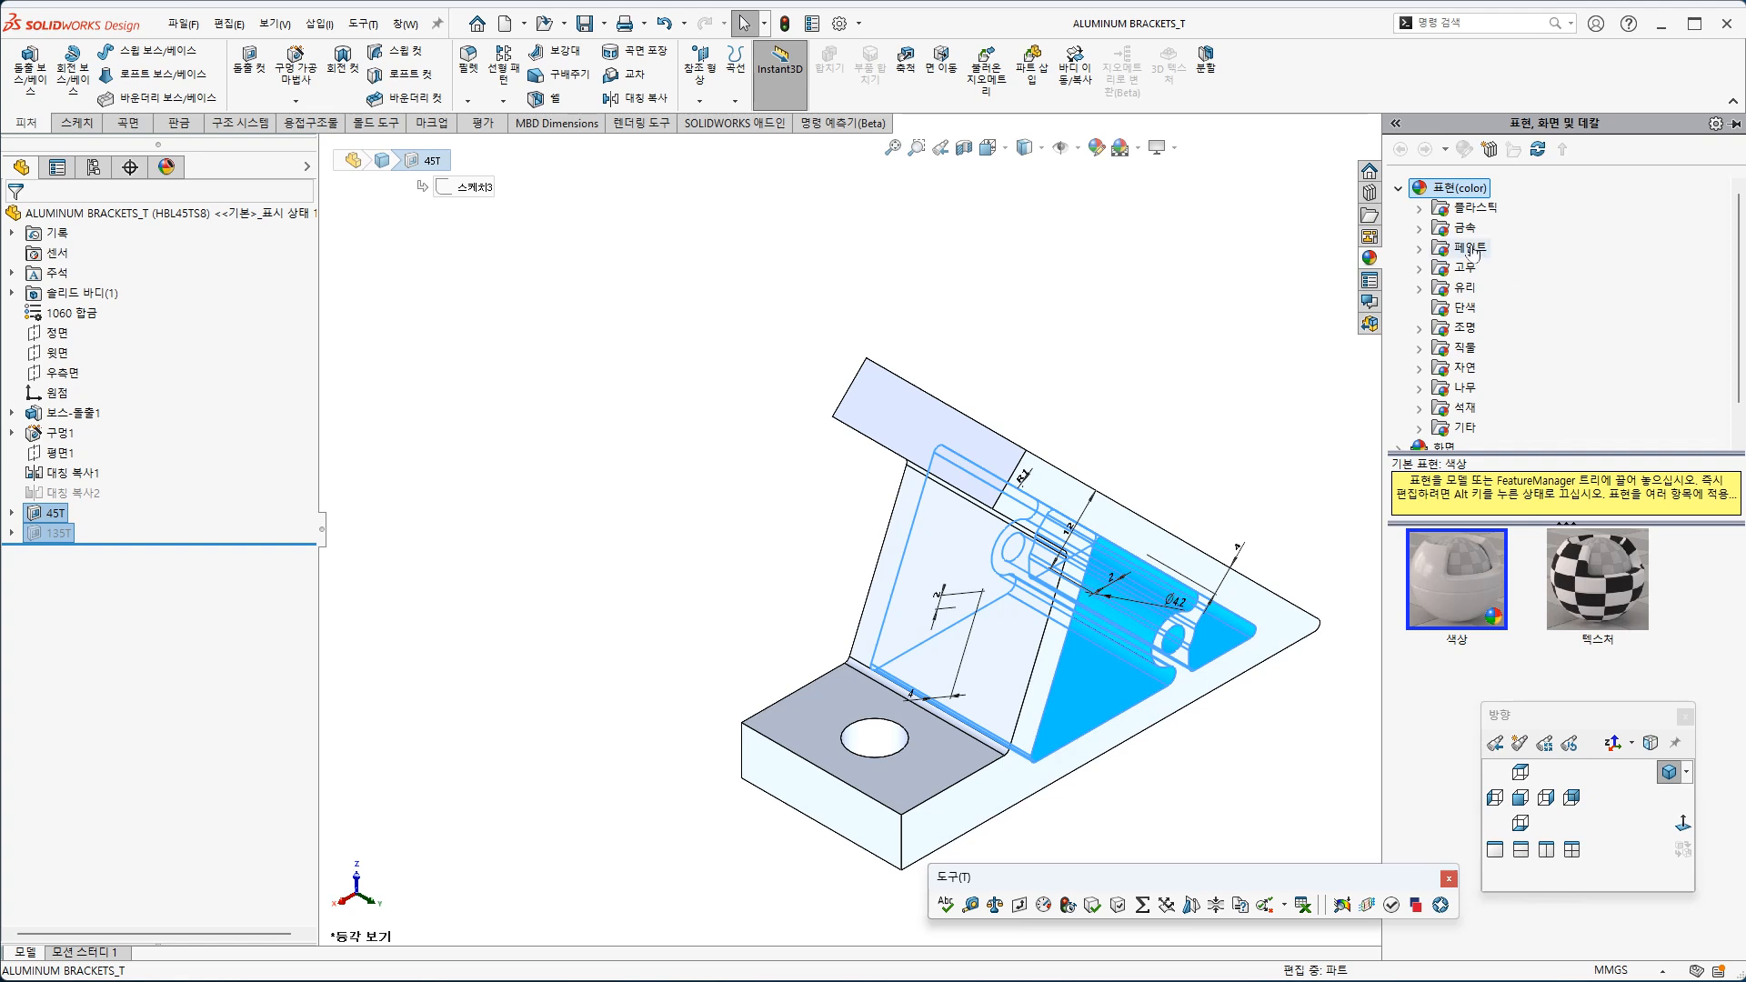
left_click(1469, 248)
left_click(1479, 268)
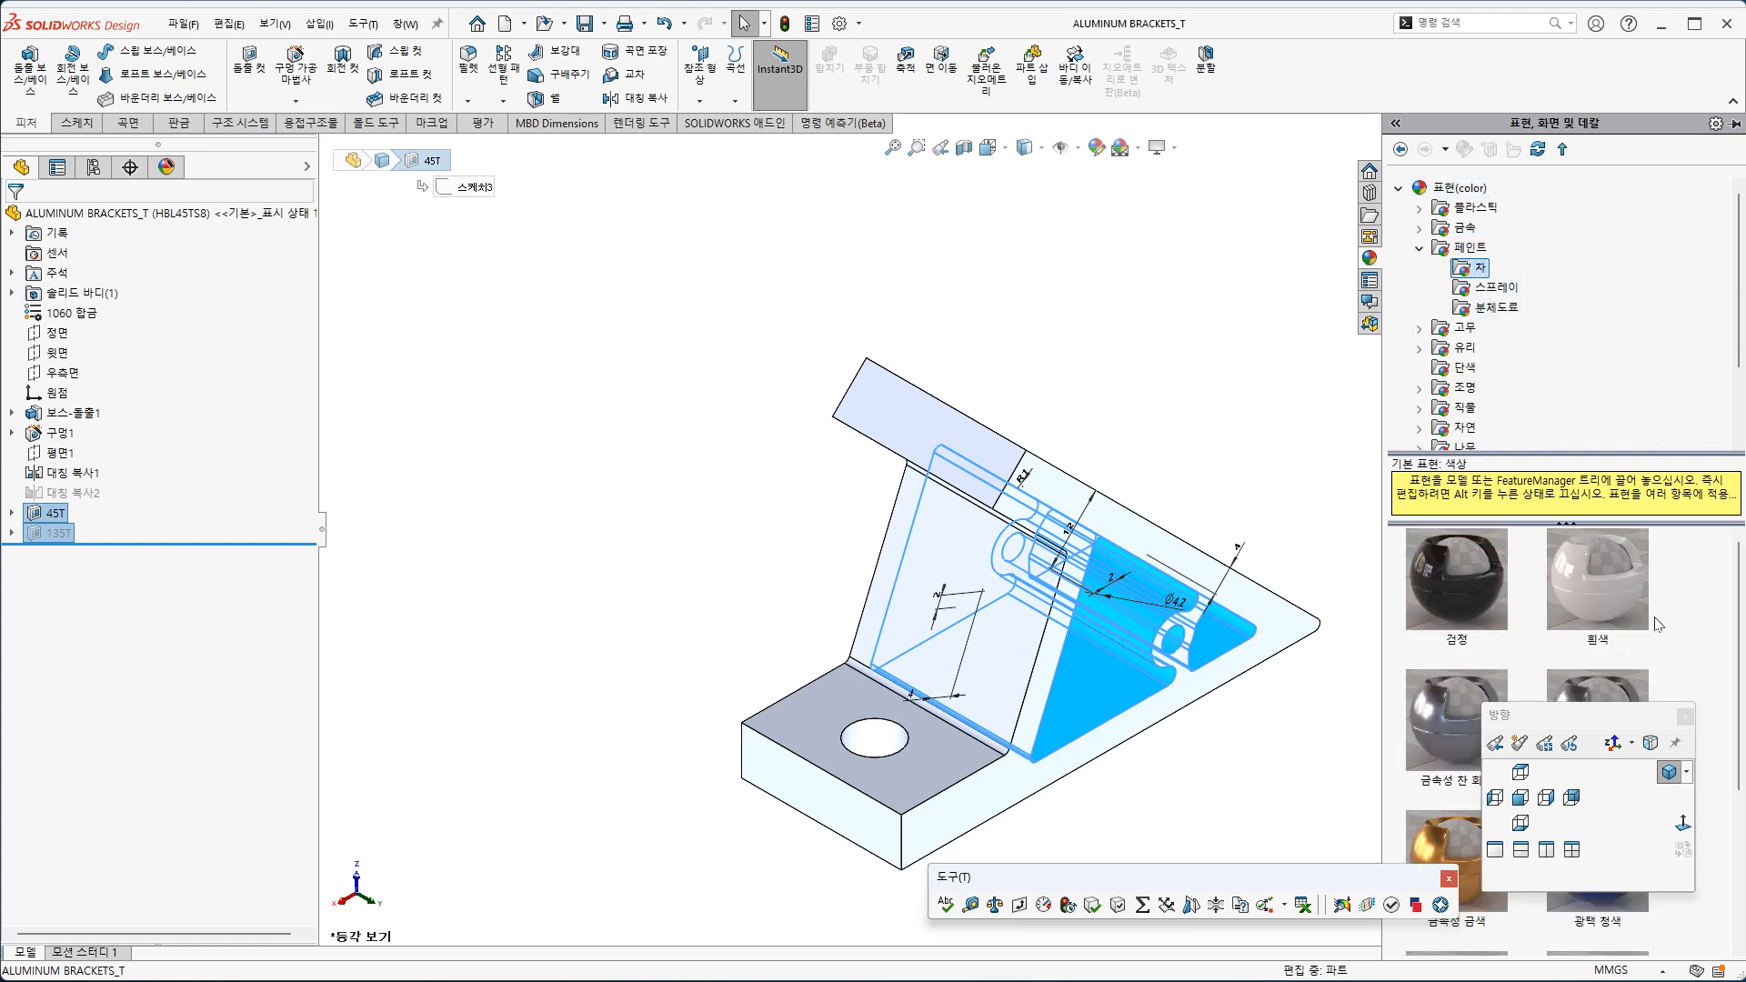
left_click(1643, 719)
left_click_drag(488, 694, 592, 742)
scroll(1523, 857, "down", 3)
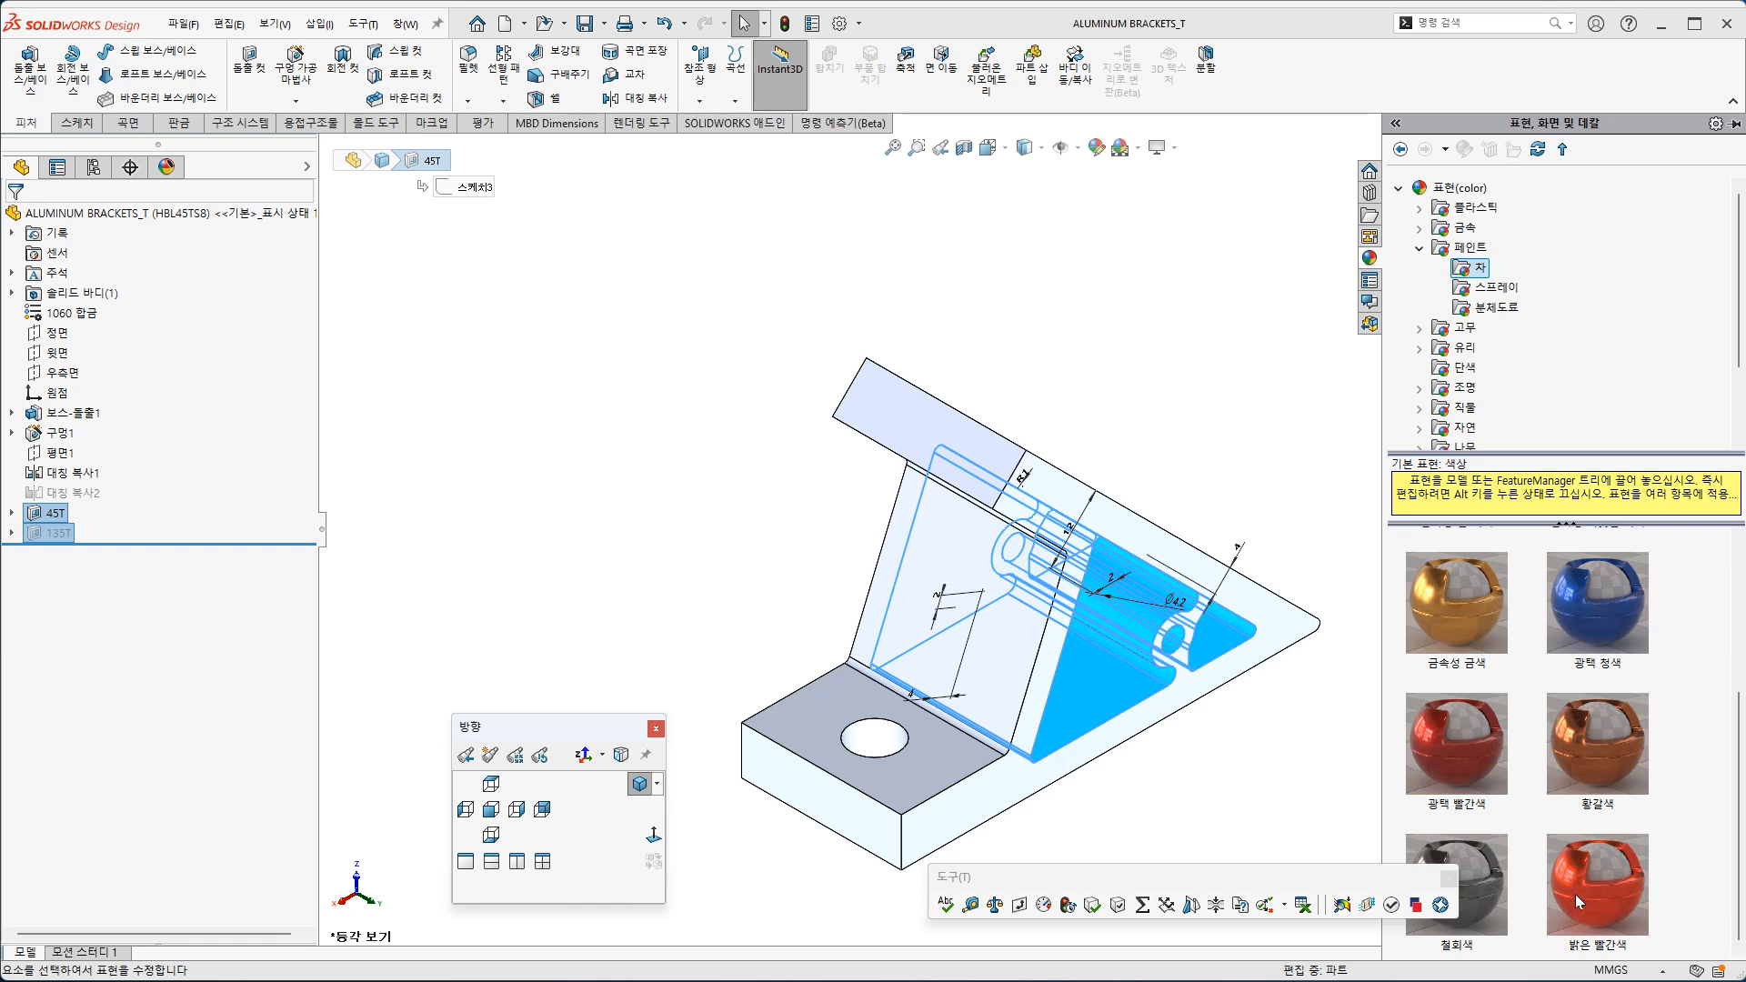
right_click(1612, 736)
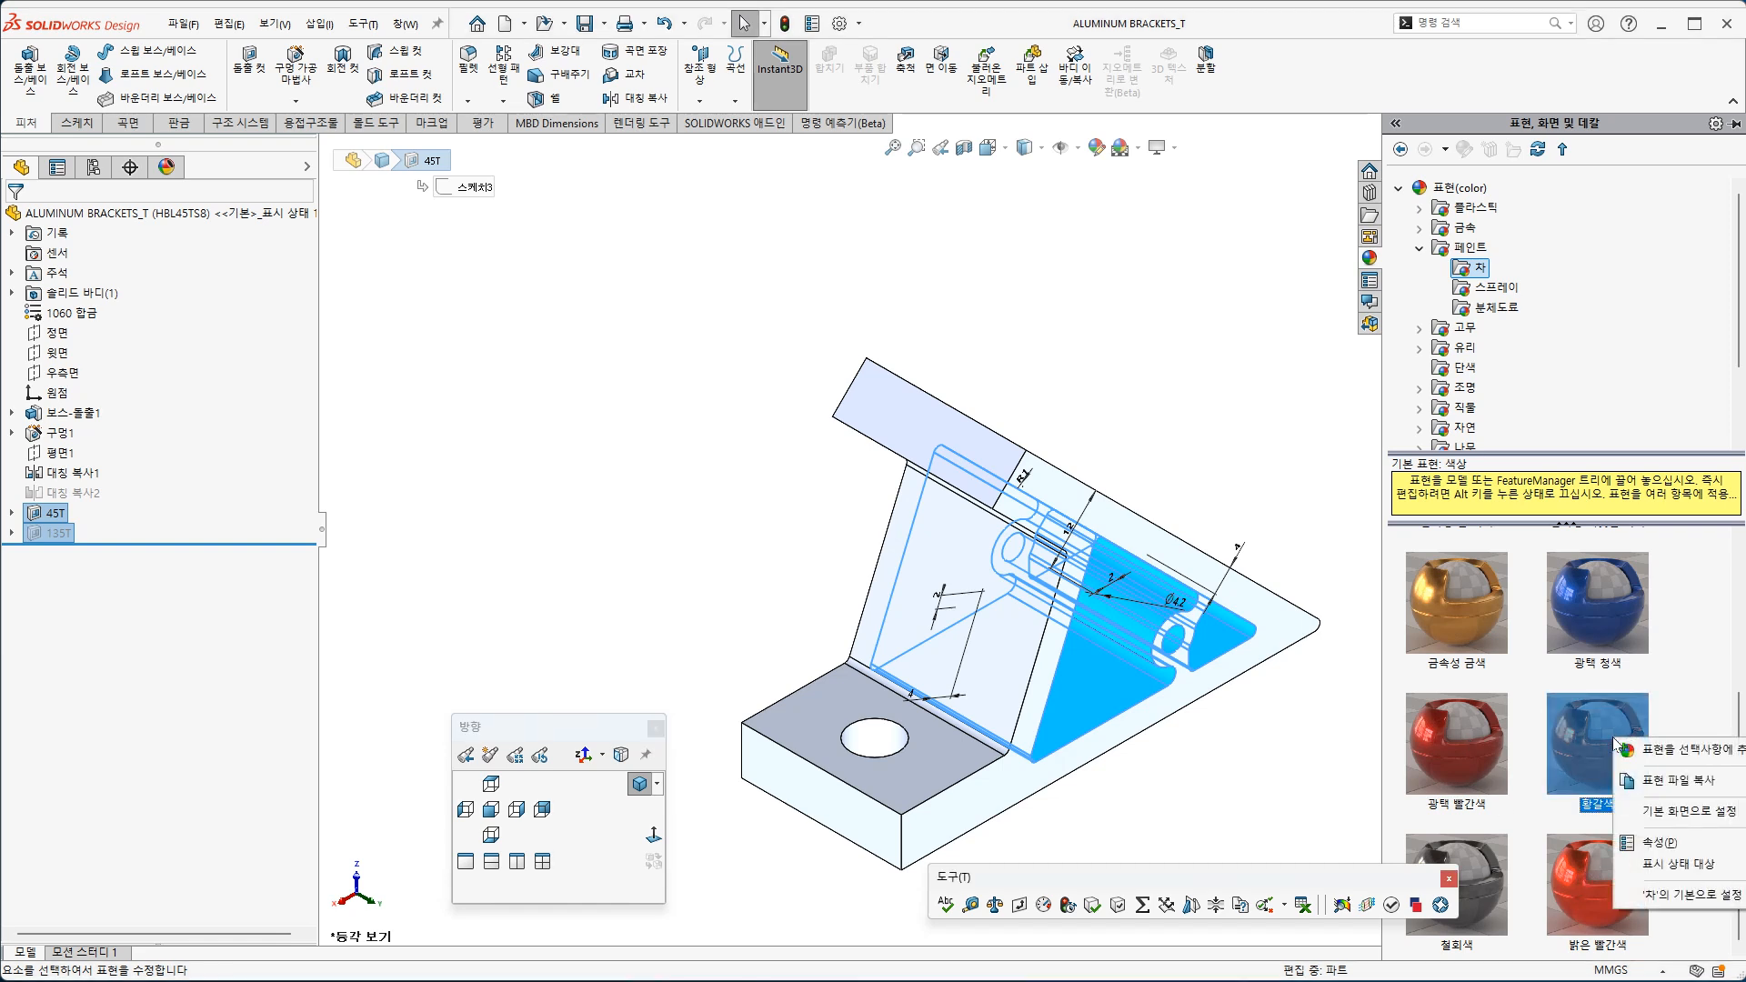
left_click(1650, 751)
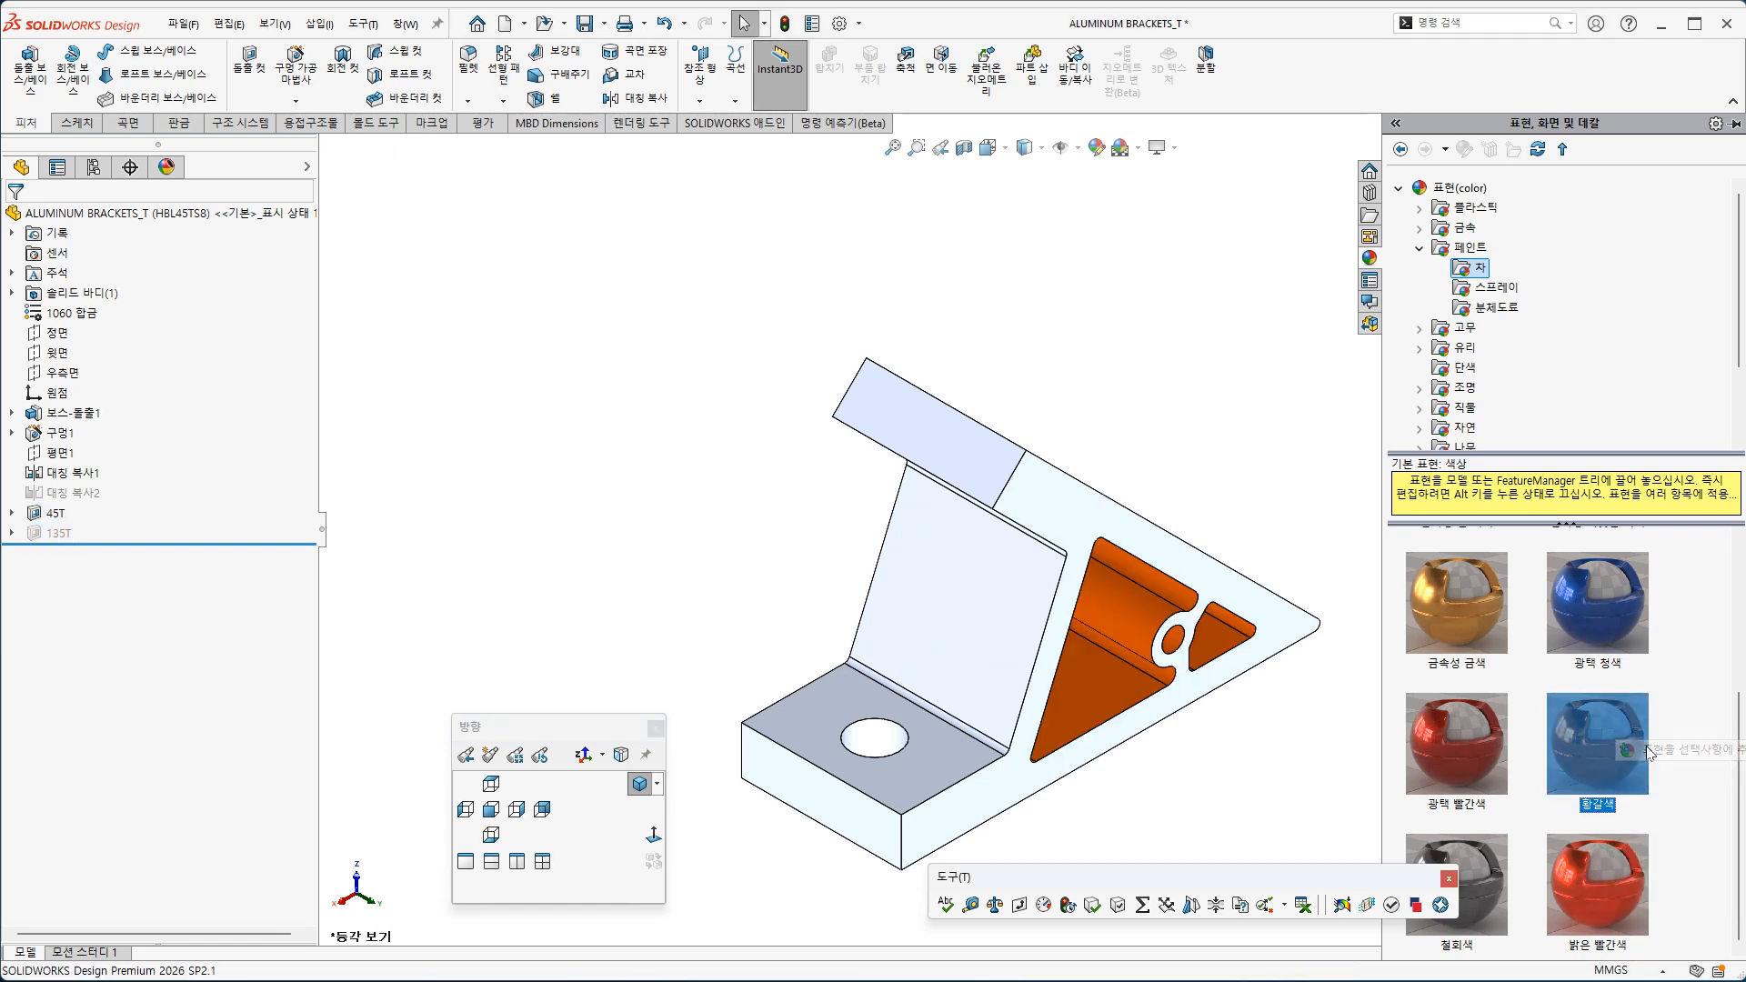
Activate configurations HBL45TD8, HBL135TD8, HBL135TS8, HBL45TD8 and HBL45TS8 in turn to check the pocket colour, and return to the feature tree
left_click(92, 166)
double_click(121, 307)
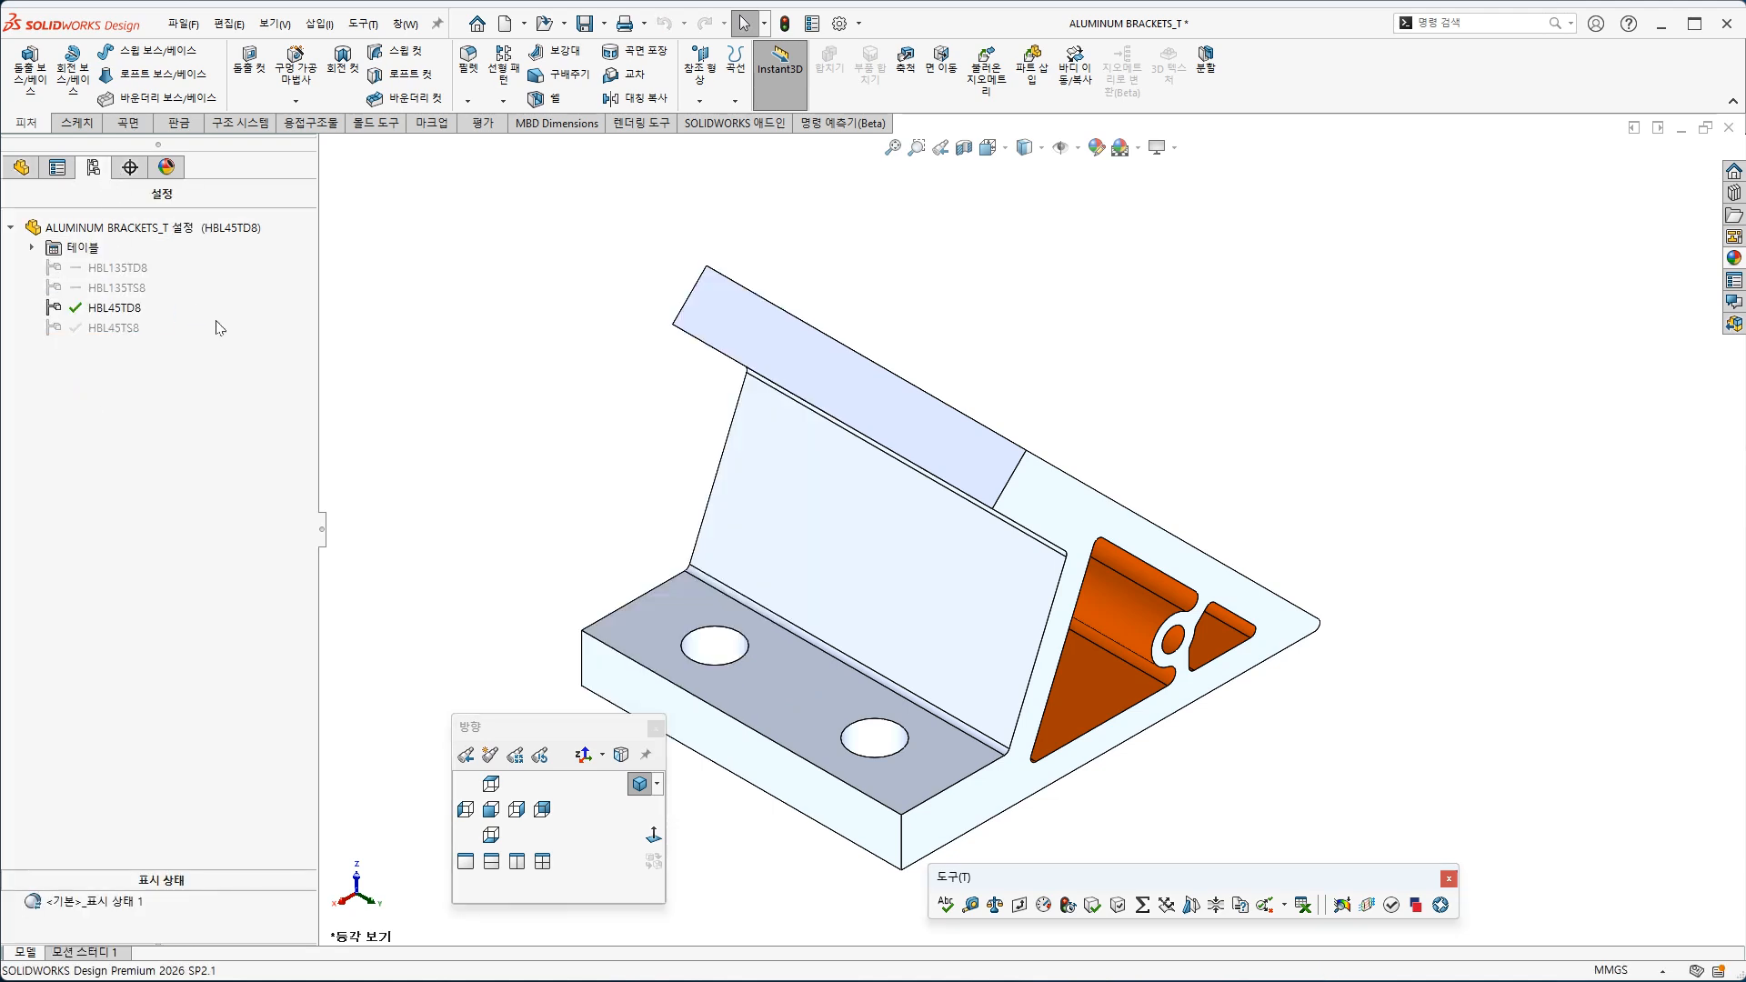
double_click(117, 267)
double_click(117, 287)
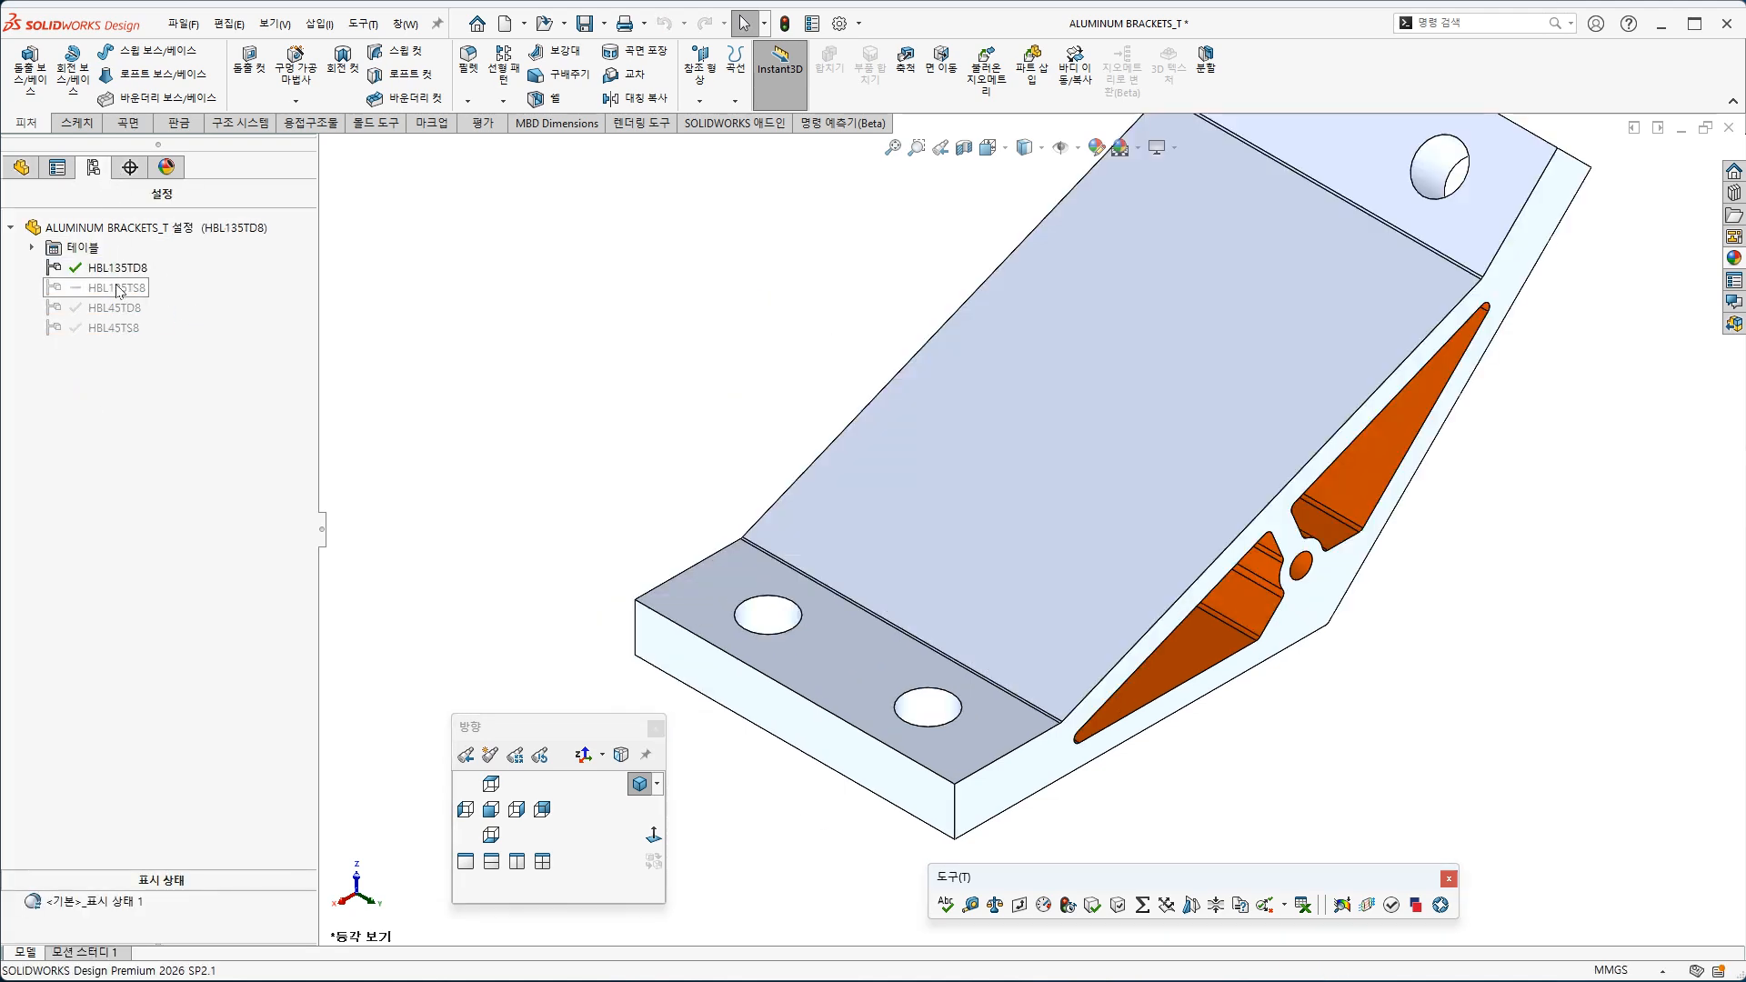
double_click(106, 310)
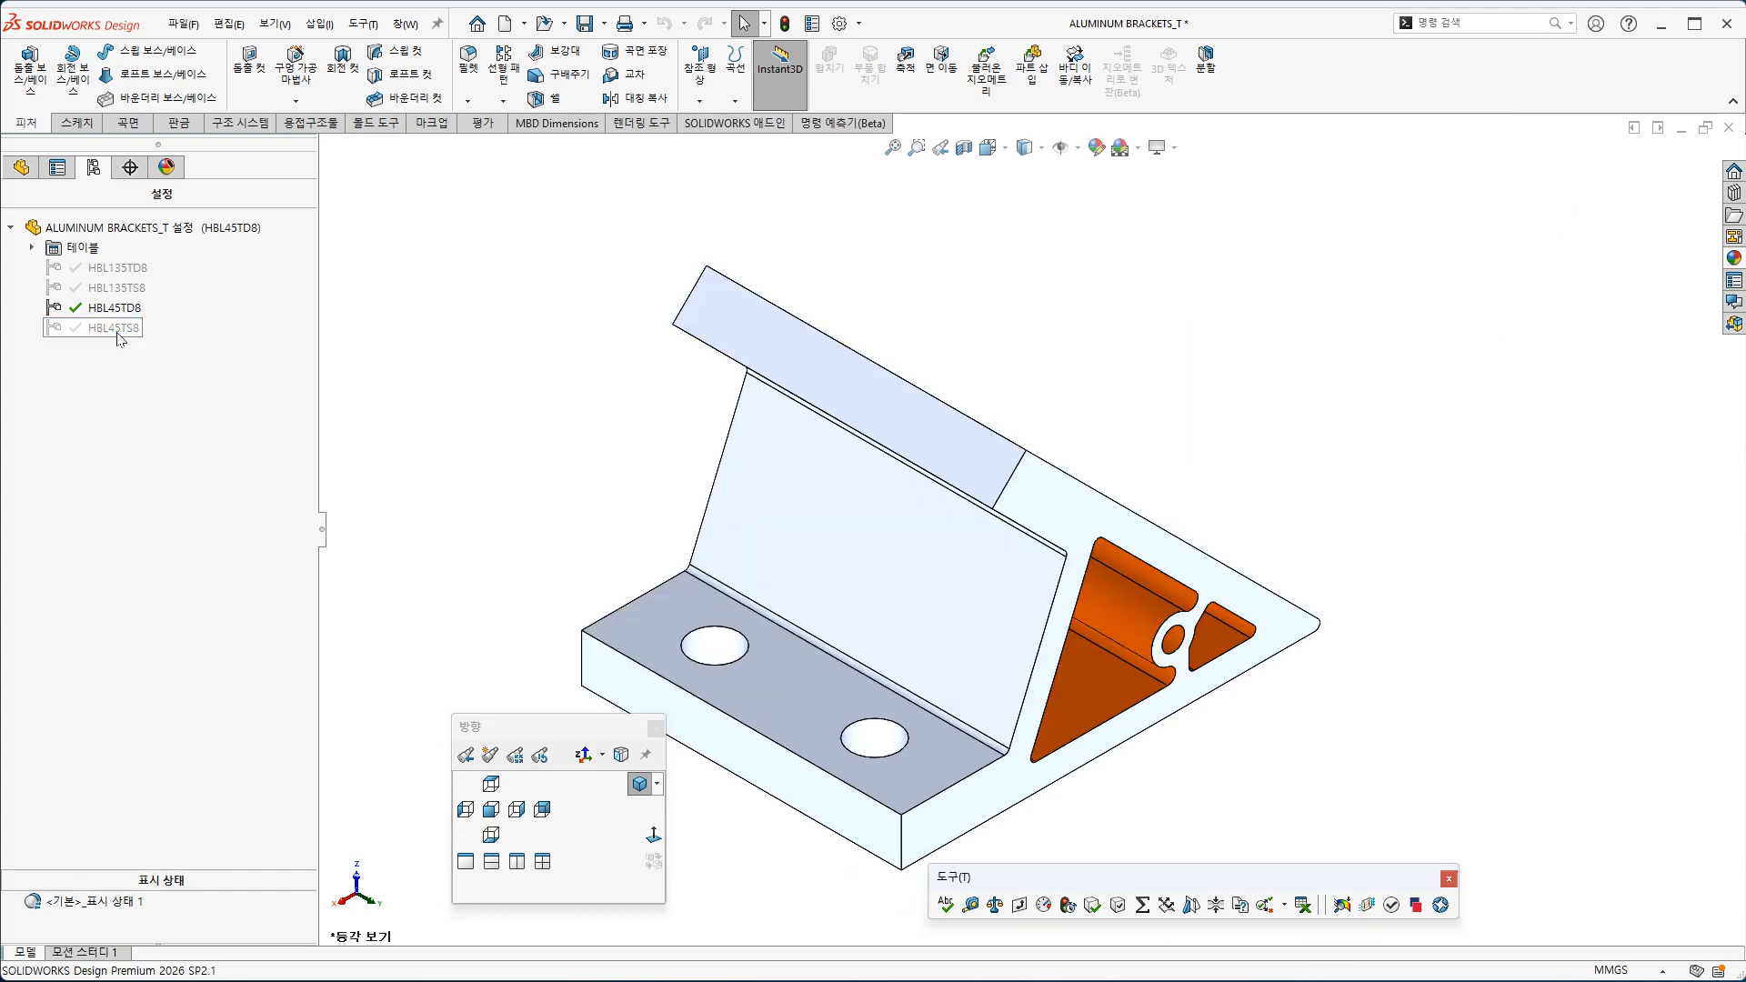
double_click(113, 327)
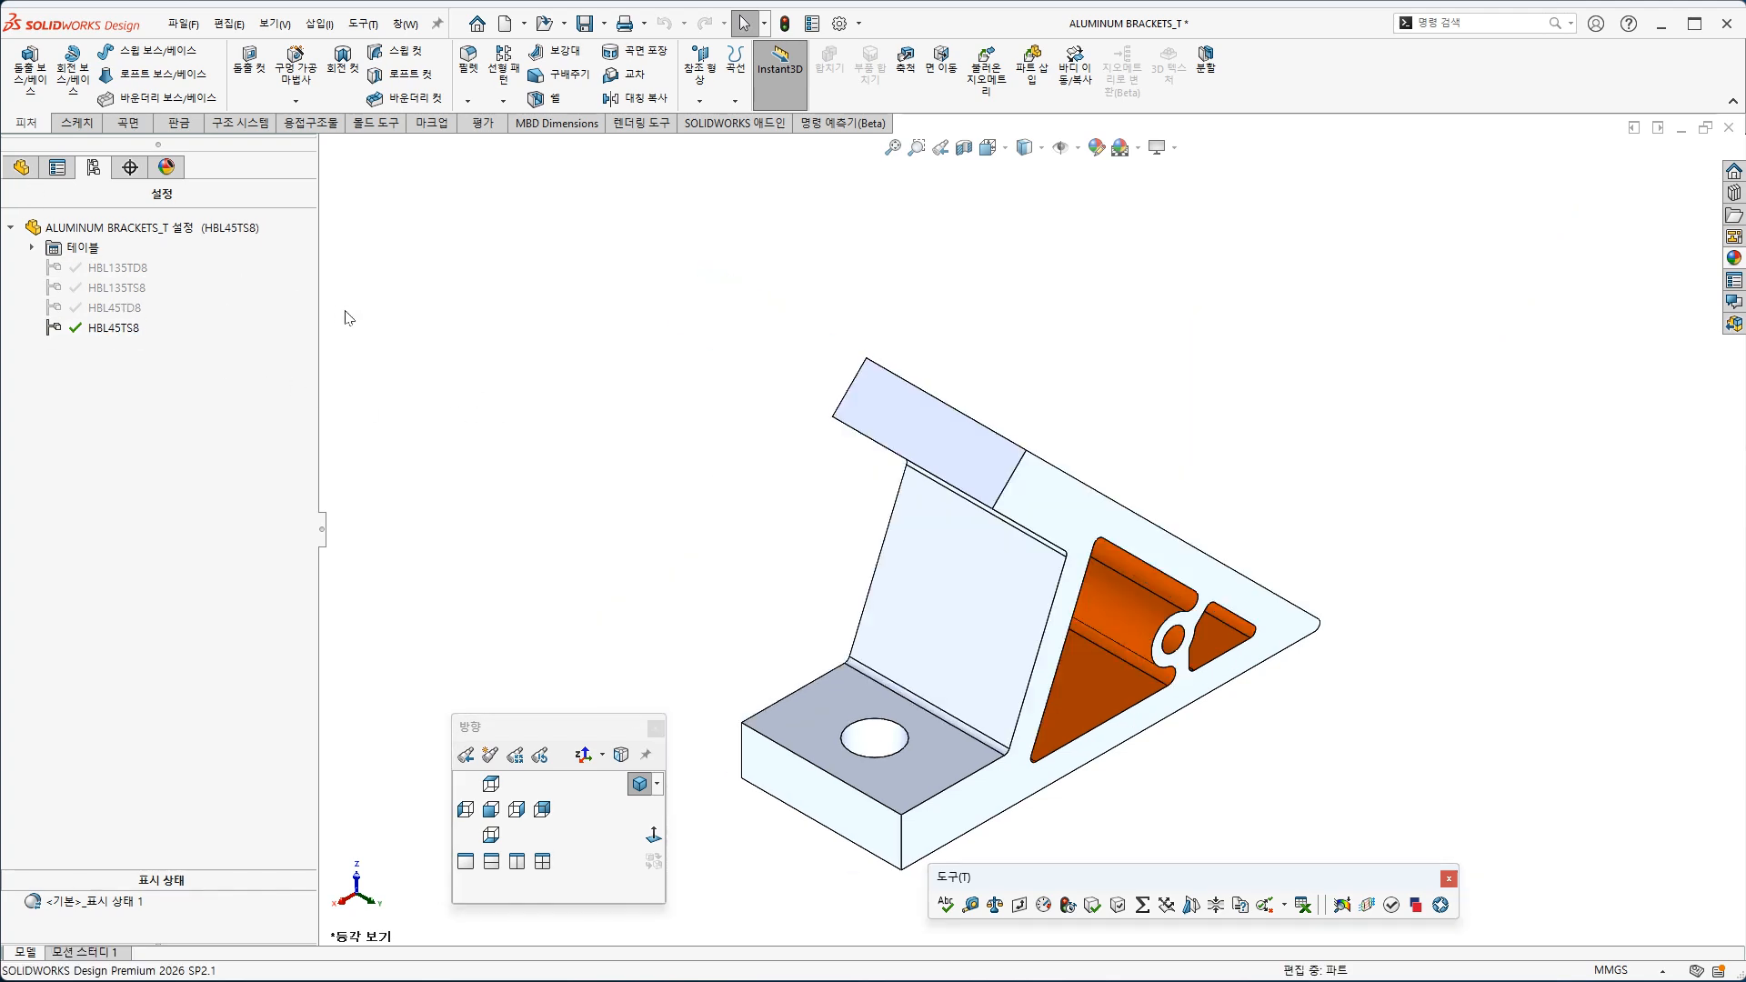
left_click(21, 167)
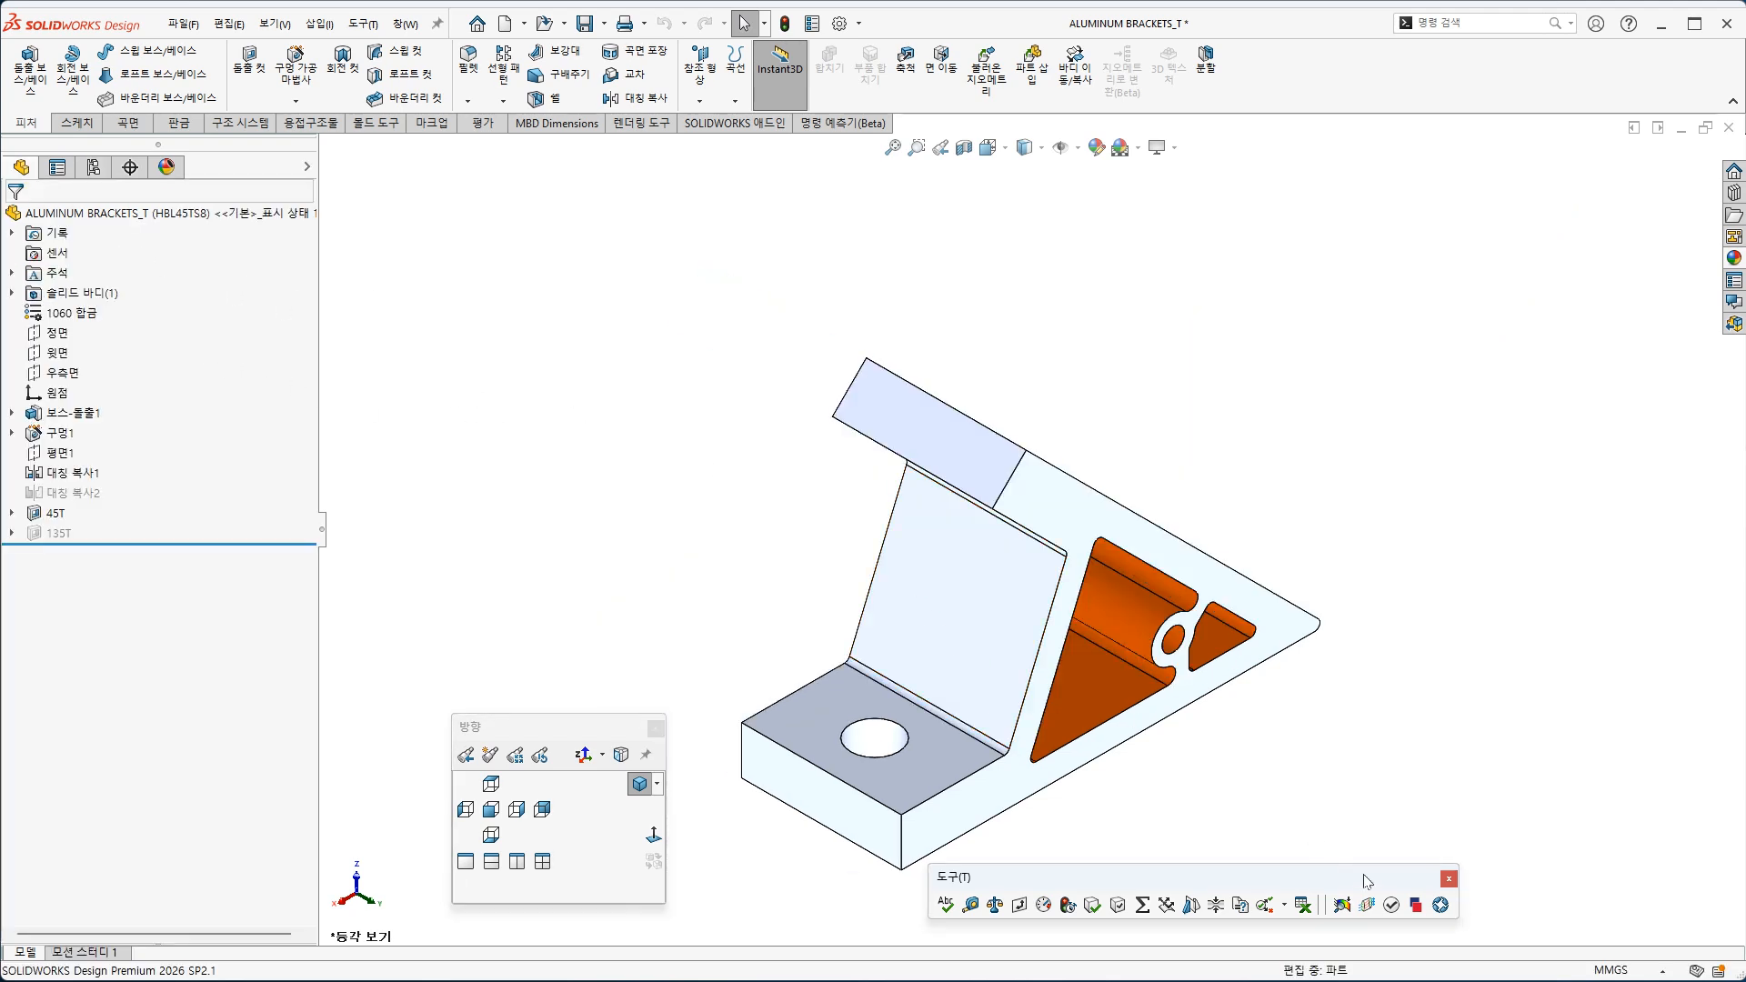
Move the floating view orientation window clear of the model and save the bracket part
left_click_drag(569, 726, 1601, 682)
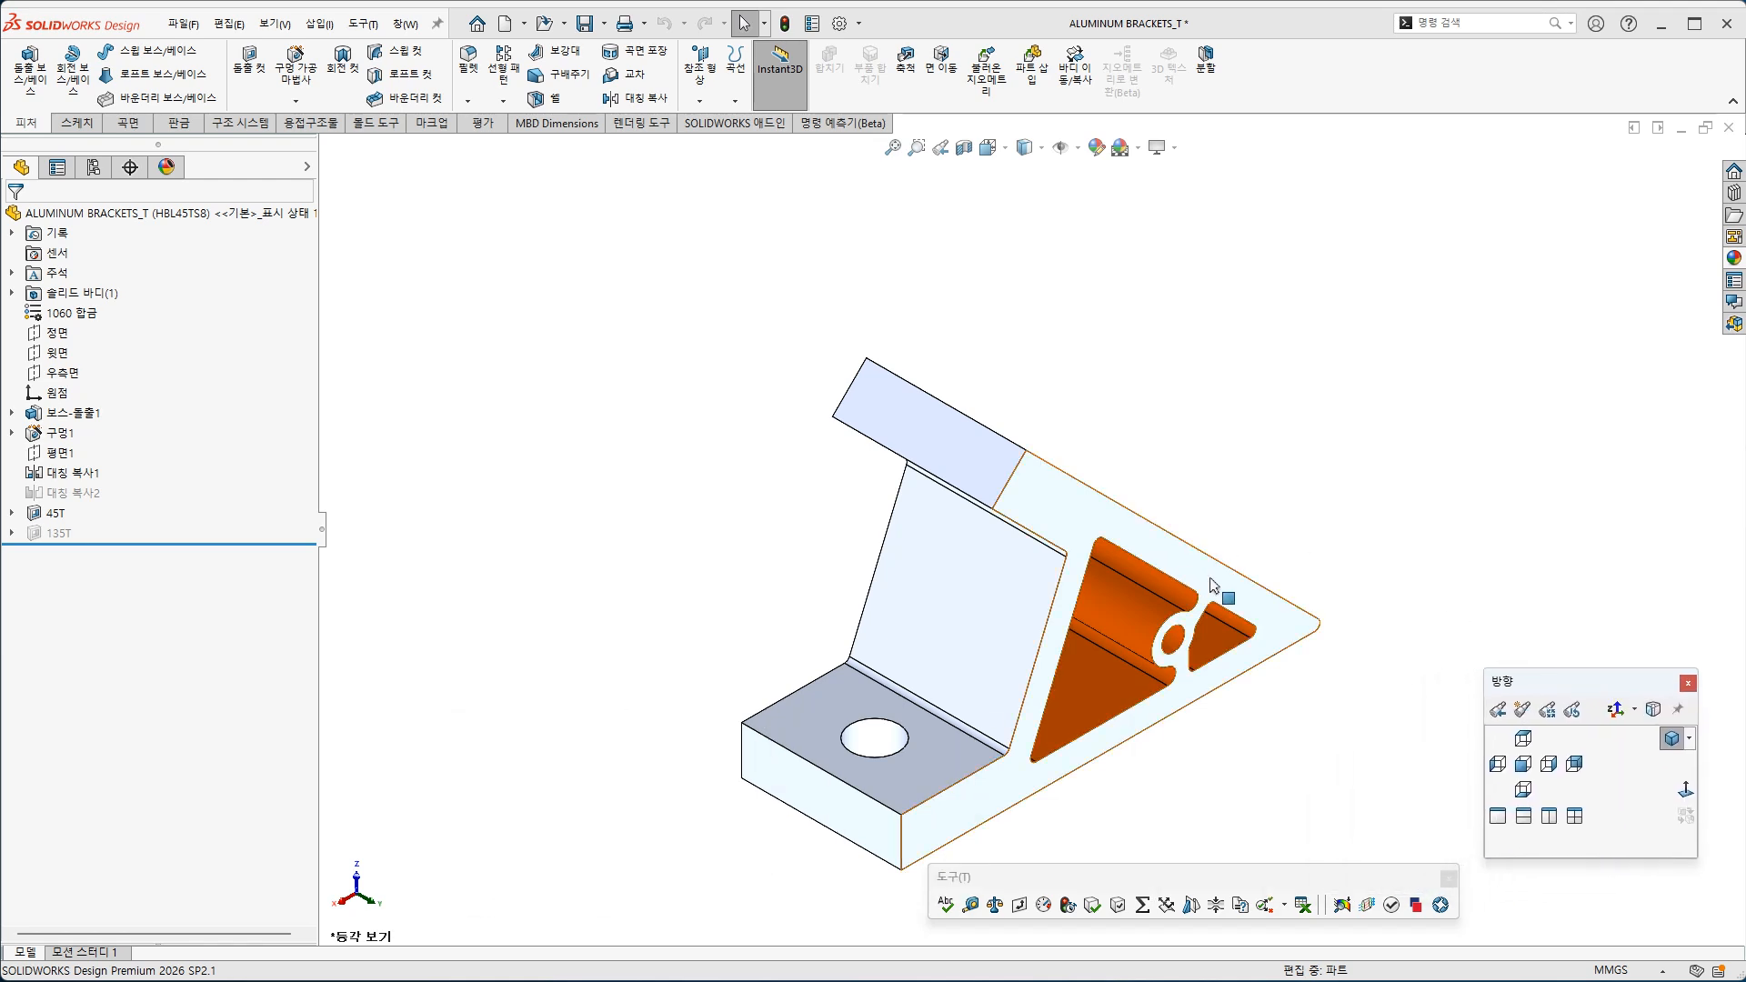
middle_click_drag(1249, 737, 1258, 666, "ctrl")
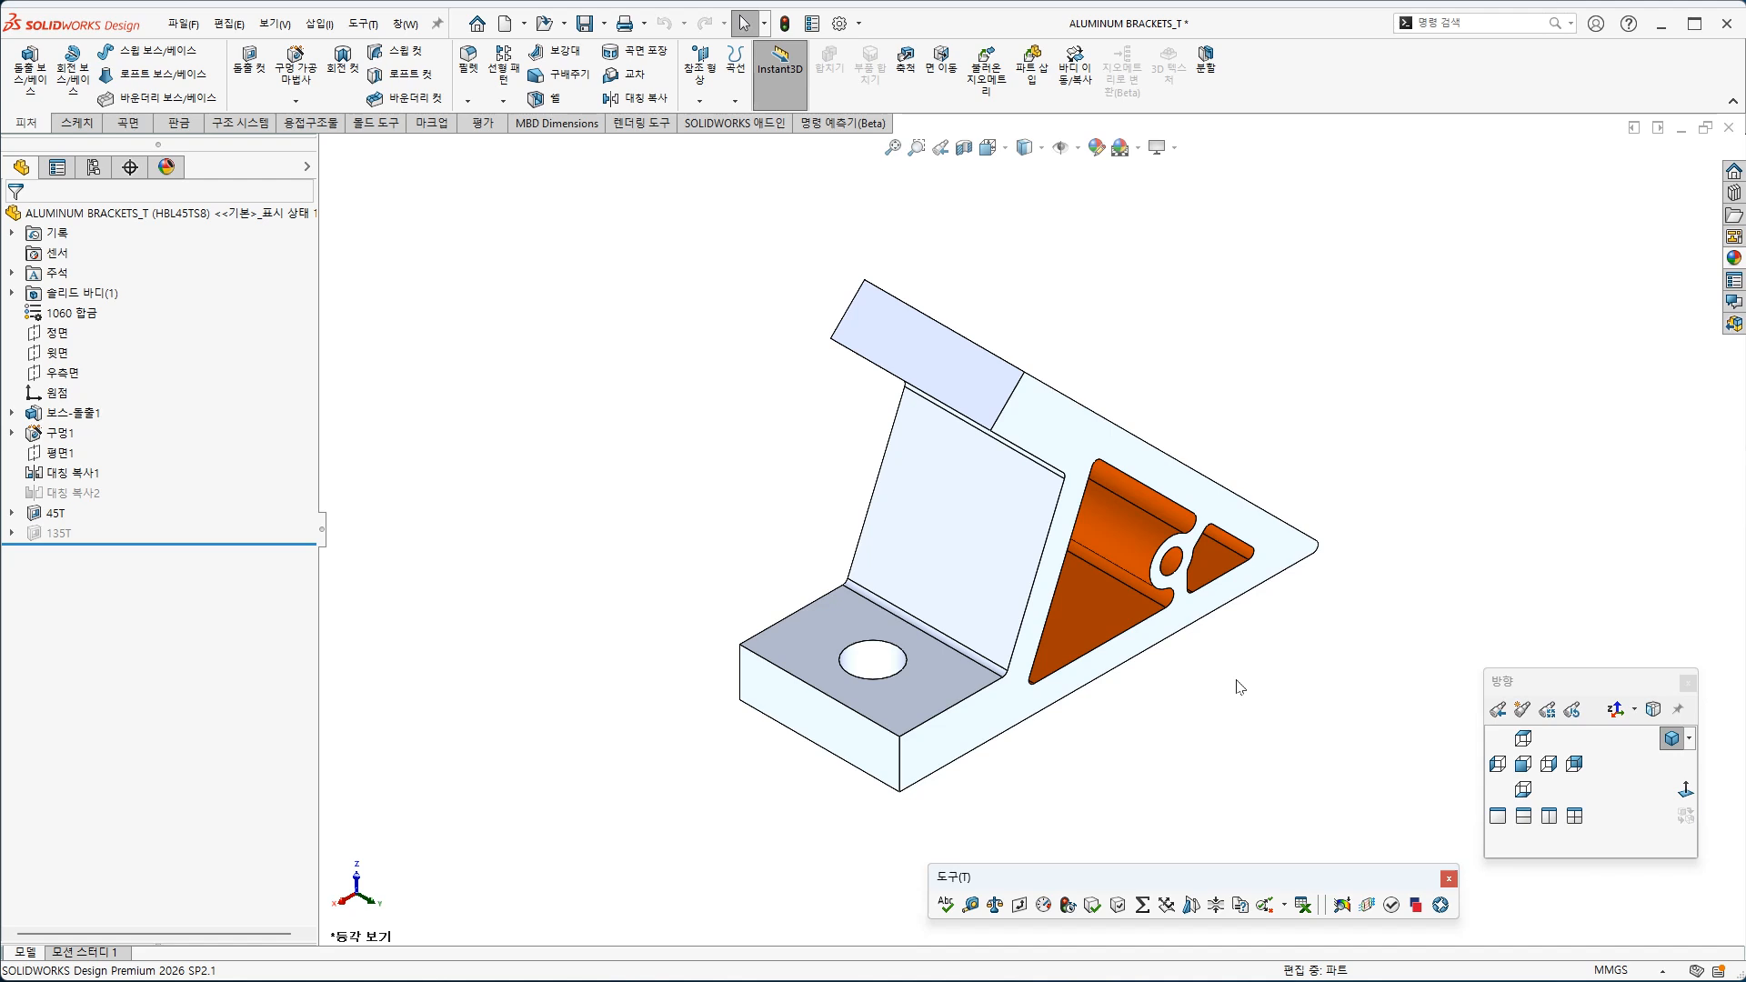
key("ctrl+s")
left_click(1013, 905)
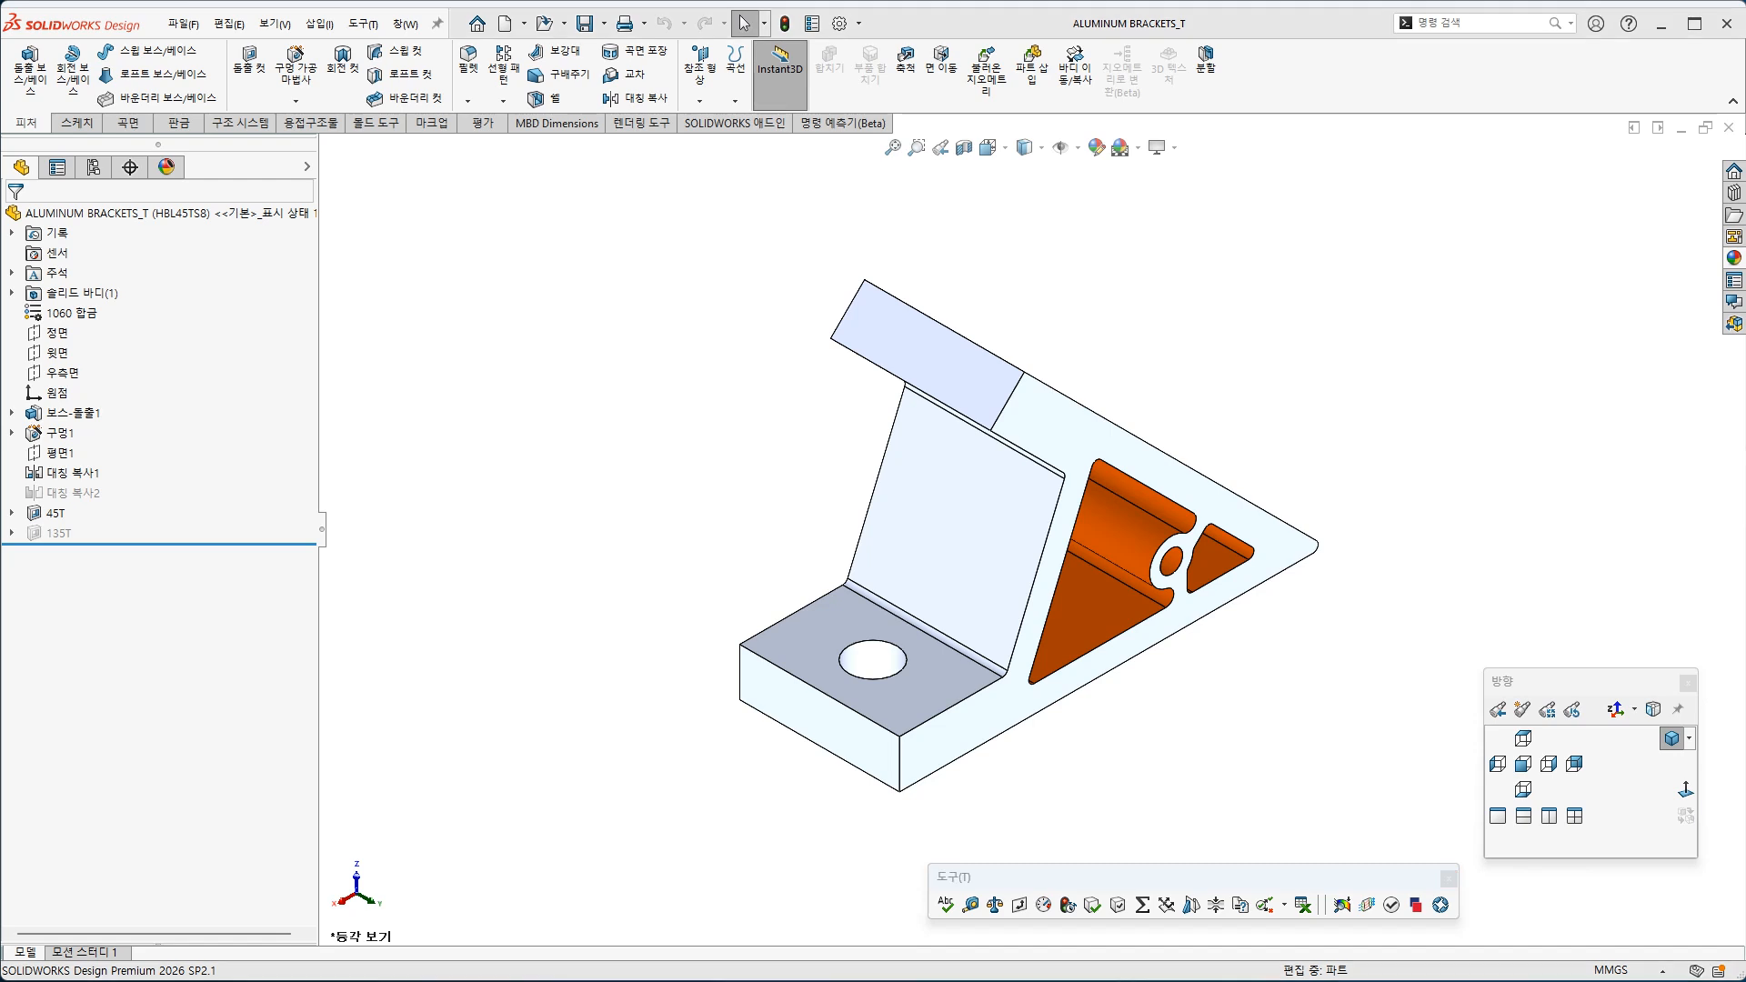